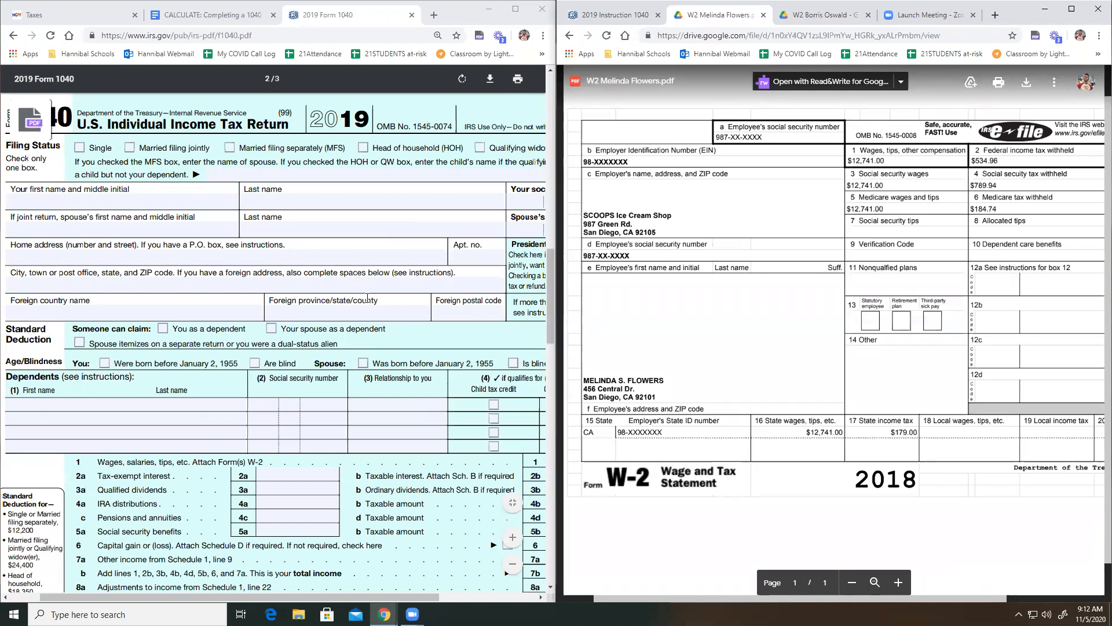
- Look through both pages of Form 1040, from the filing status section to the refund and signature sections
scroll(429, 223, down, 8)
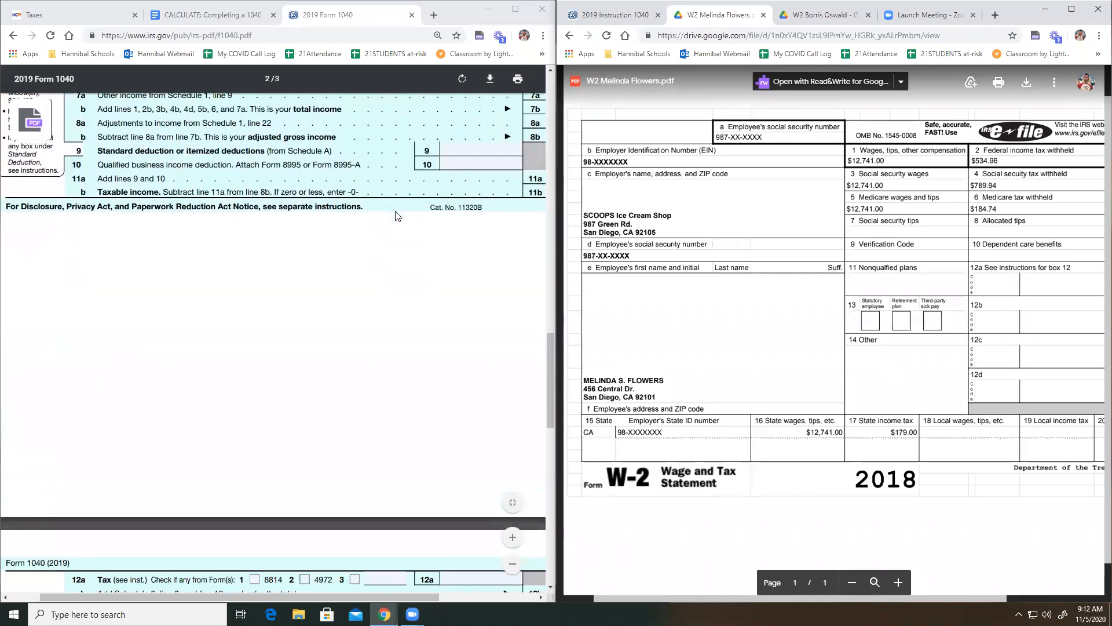
scroll(396, 216, down, 10)
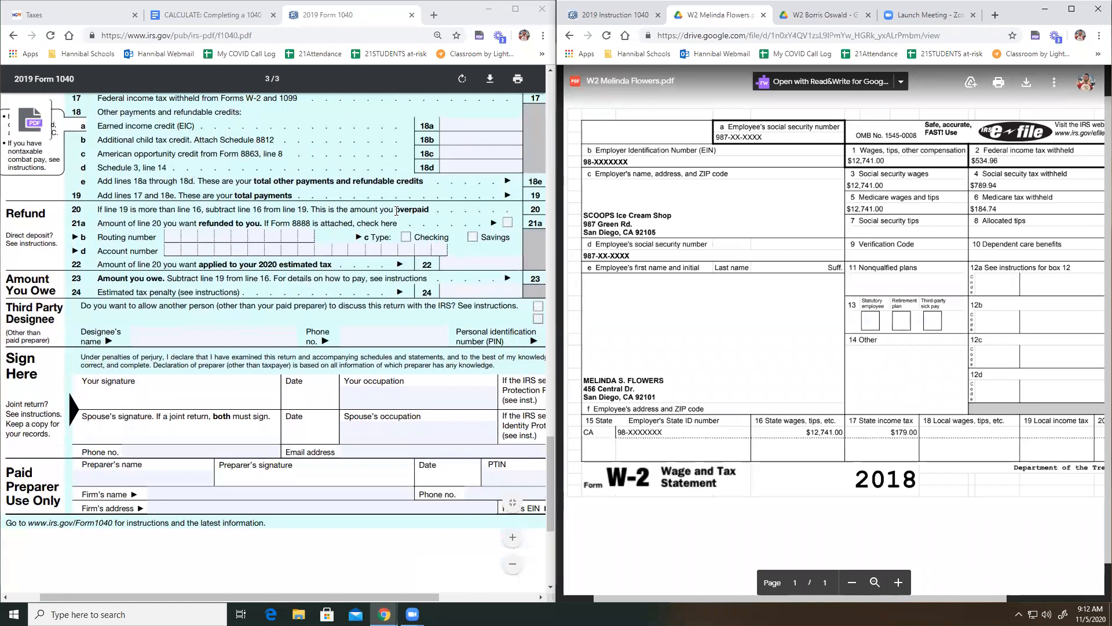
scroll(395, 211, up, 7)
scroll(397, 211, up, 5)
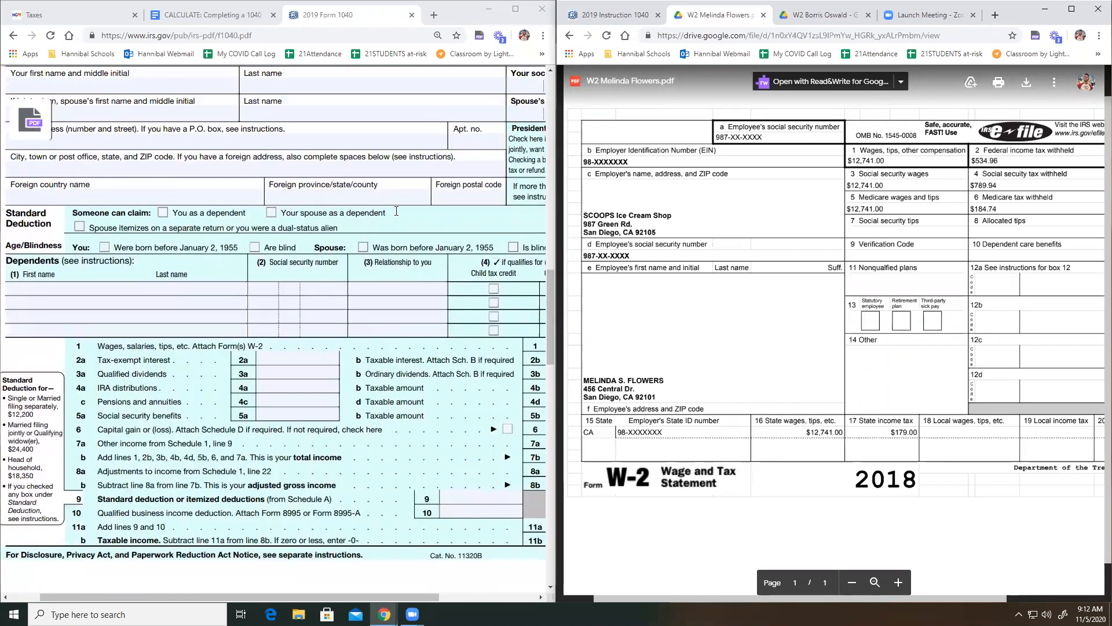
scroll(396, 212, up, 1)
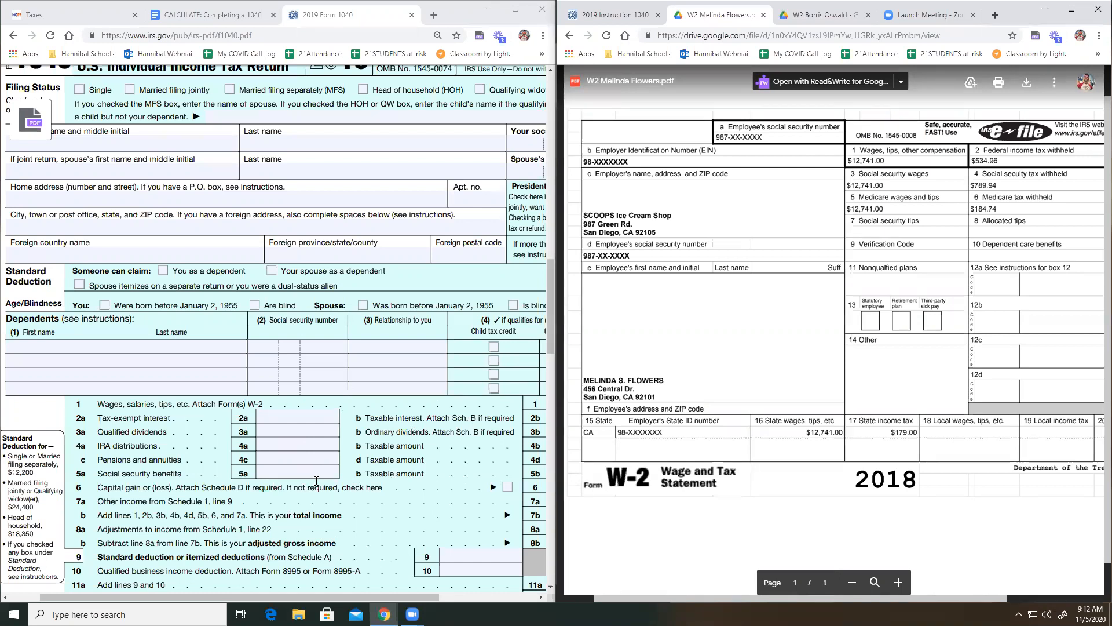
scroll(284, 290, up, 1)
scroll(289, 290, down, 1)
scroll(273, 270, up, 1)
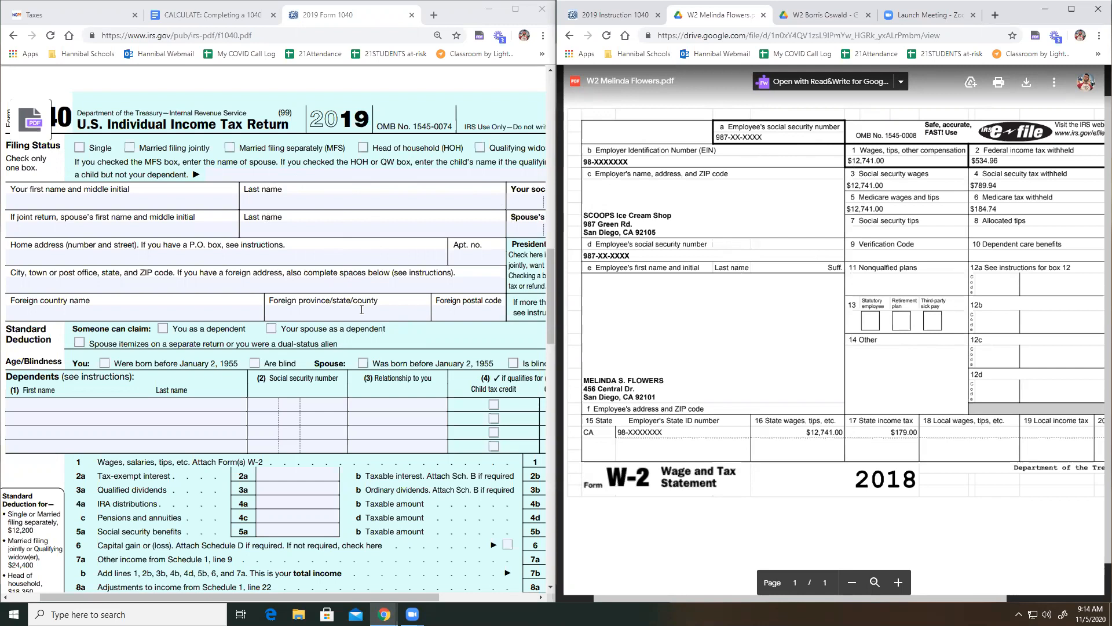
- Open the Completing a 1040 assignment, zoom it to 125%, and highlight the 18-year-old's personal info in the scenarios table
click(236, 17)
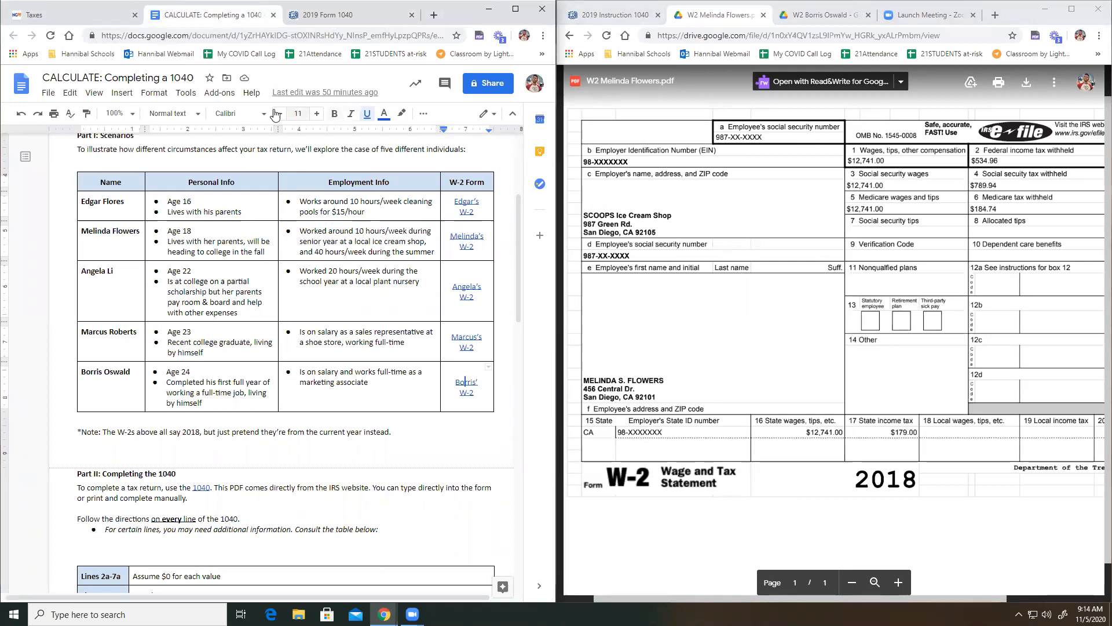
click(116, 113)
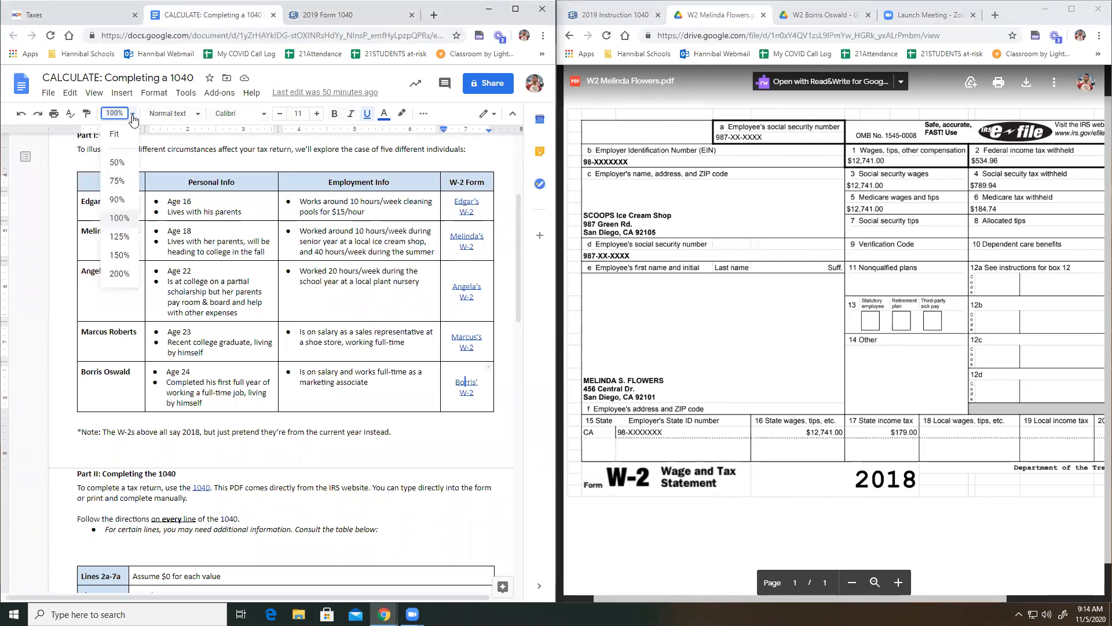
click(119, 236)
drag(196, 251, 321, 279)
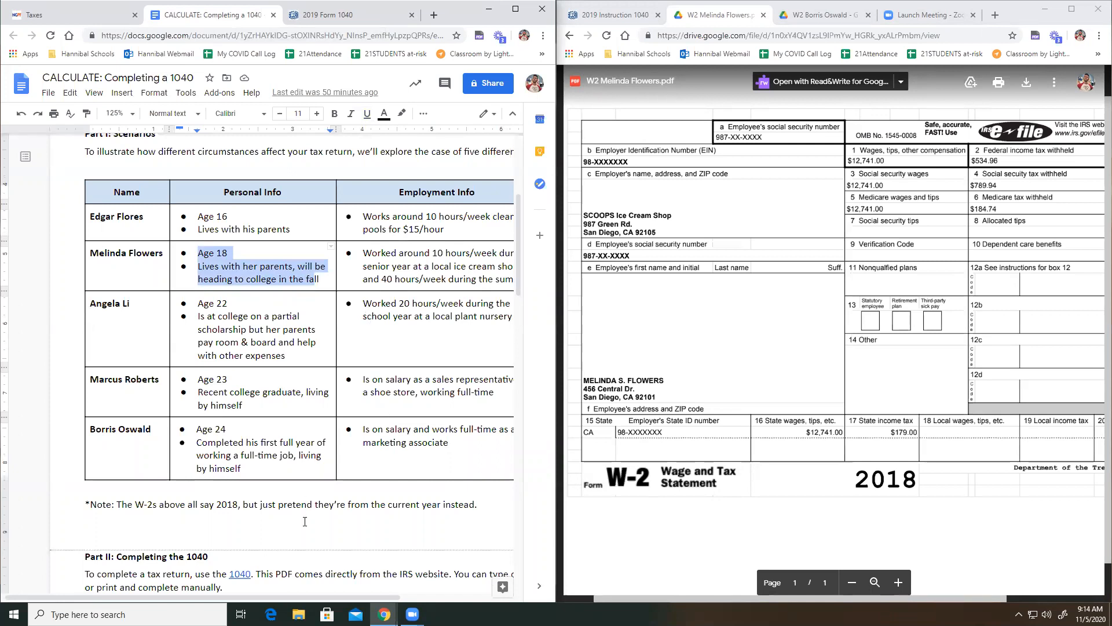
drag(301, 595, 338, 597)
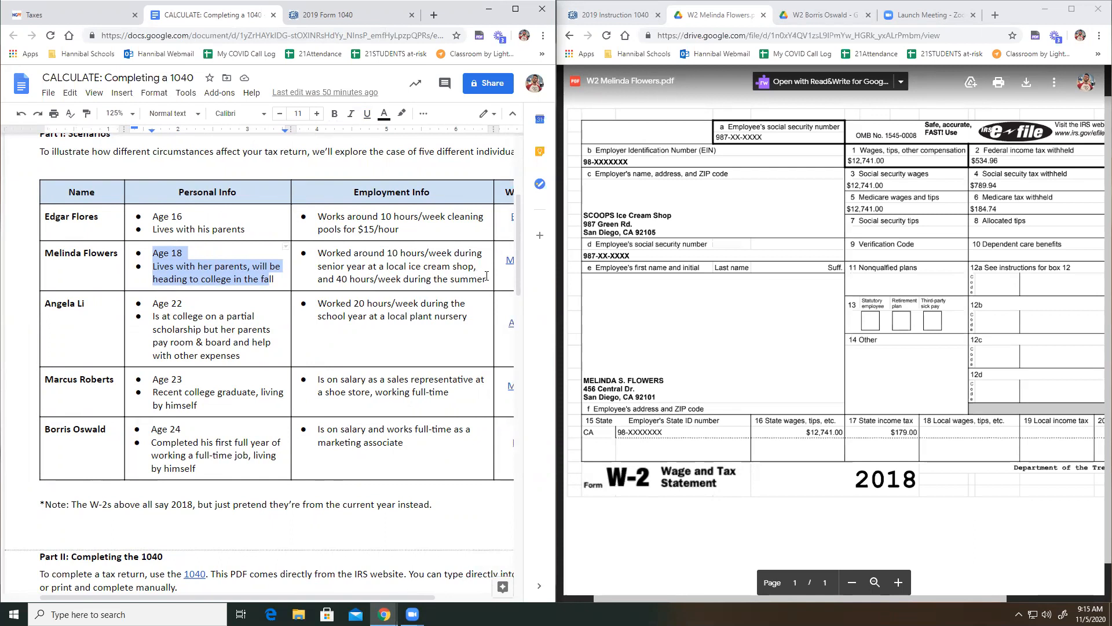
drag(487, 281, 155, 259)
- Read the line-by-line guidance table under Part II: Completing the 1040
scroll(286, 226, down, 1)
scroll(286, 226, down, 5)
scroll(306, 285, down, 3)
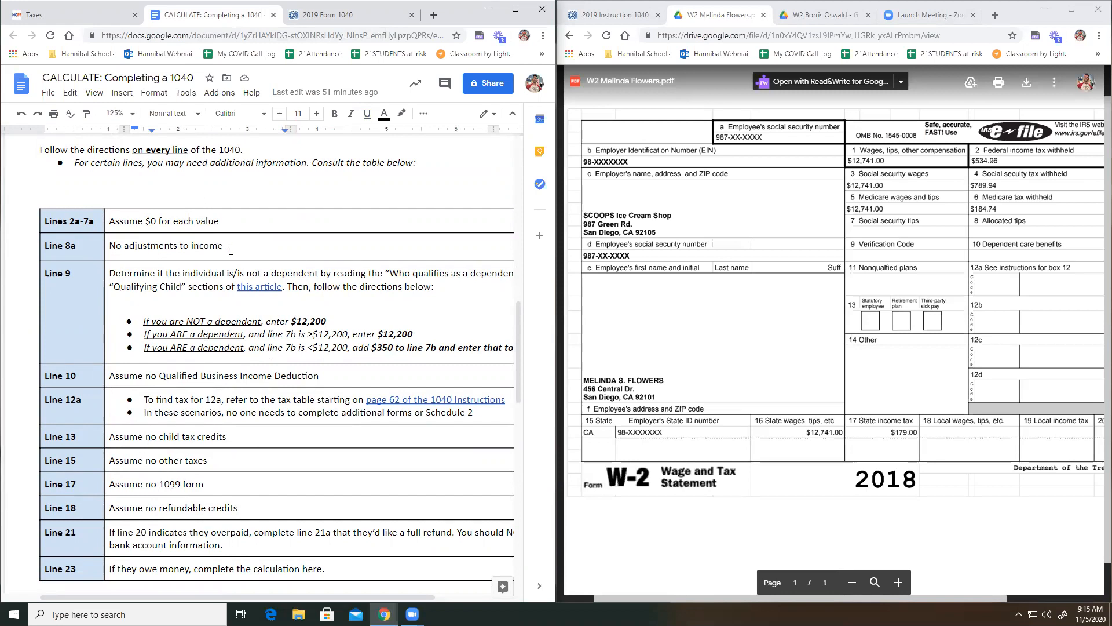
scroll(230, 250, up, 1)
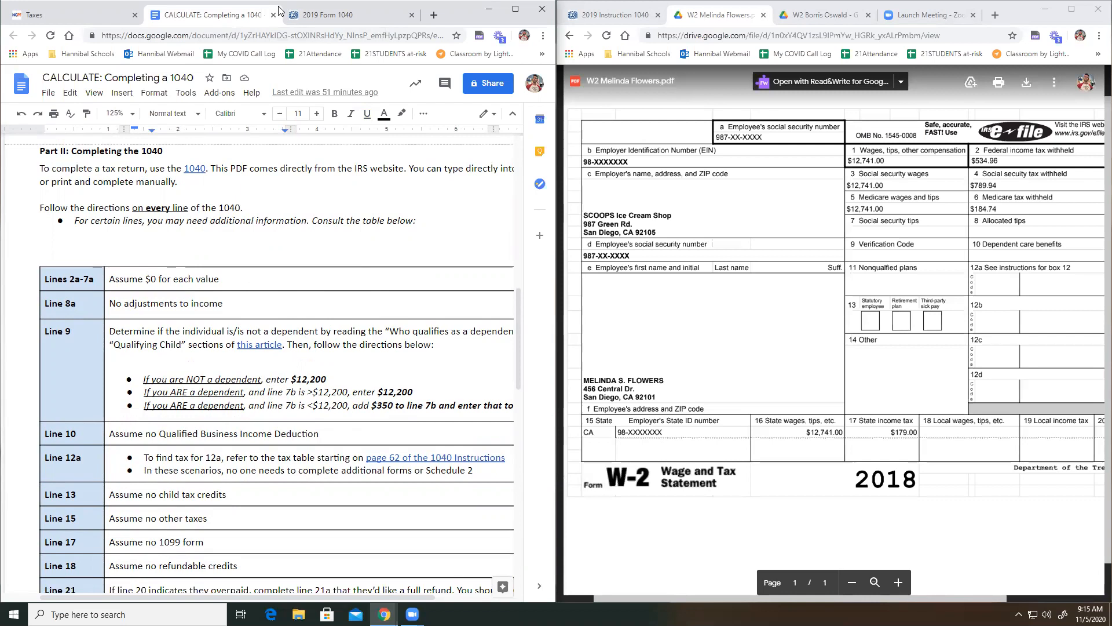
- Return to Form 1040 and enter the taxpayer's first name with middle initial and last name
click(295, 14)
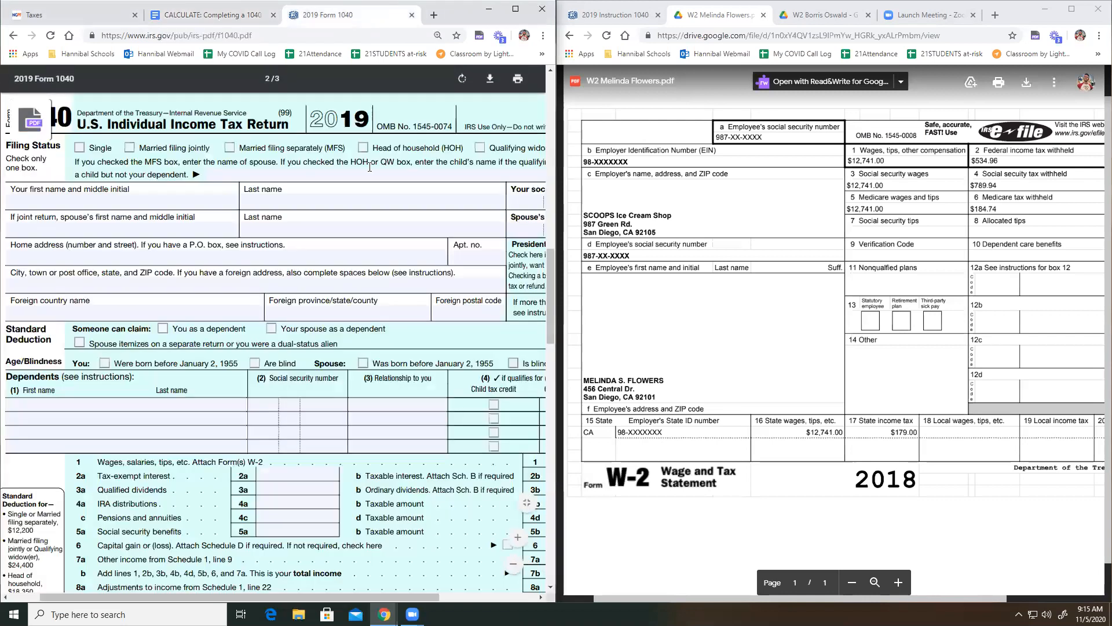
click(124, 202)
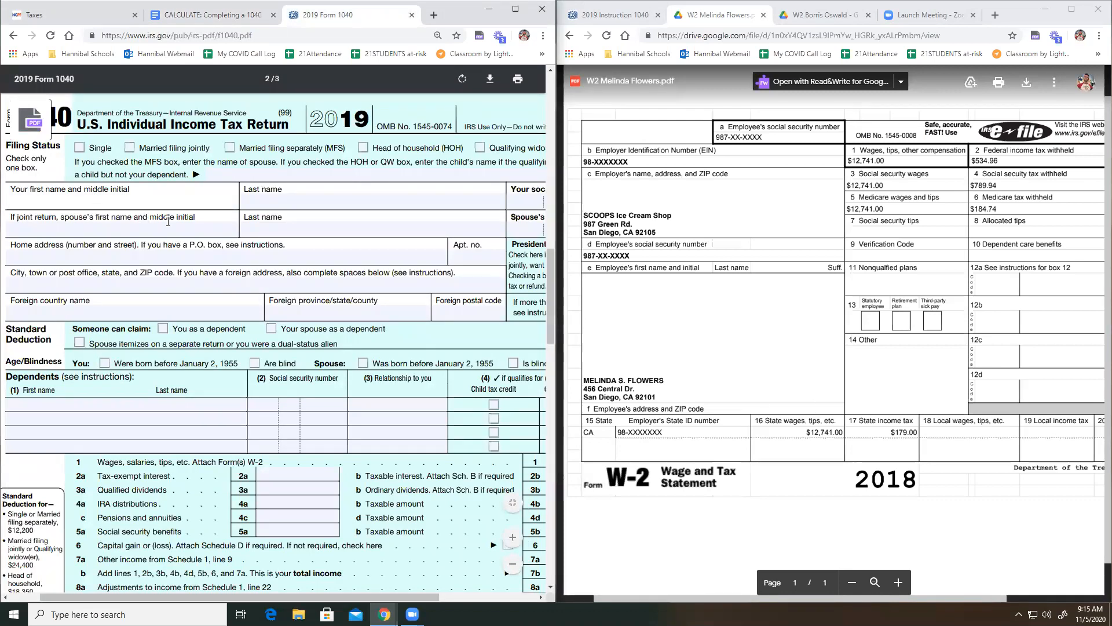
text(Melinda S.)
key(Tab)
text(Flowers)
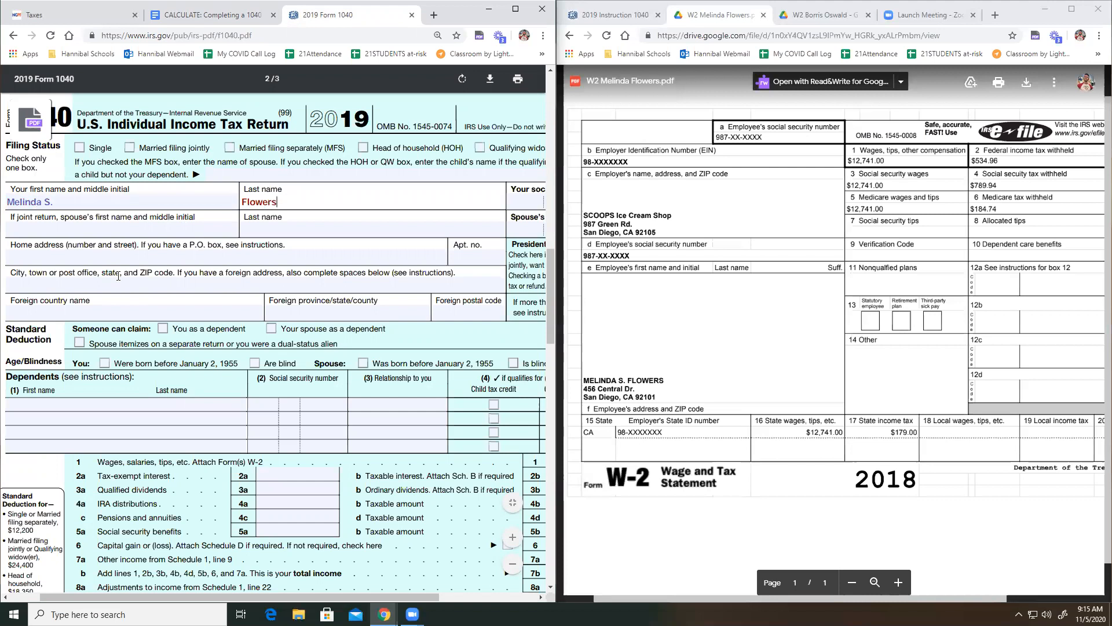
- Check the taxpayer's scenario in the assignment document and mark the filing status on Form 1040 as Single
click(208, 14)
scroll(290, 370, up, 8)
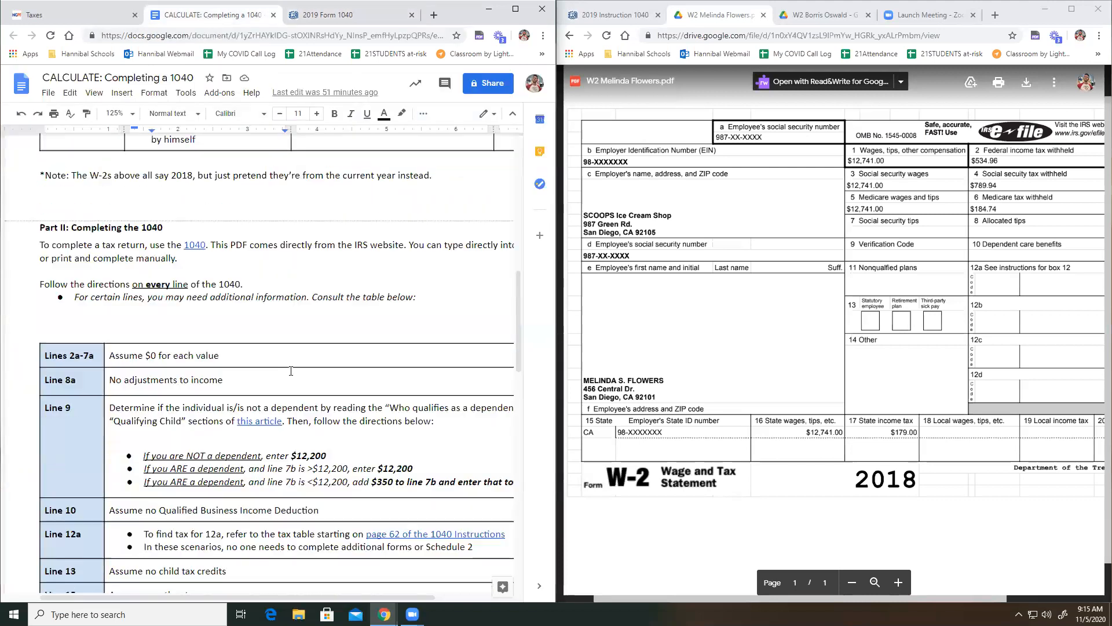
scroll(290, 370, up, 1)
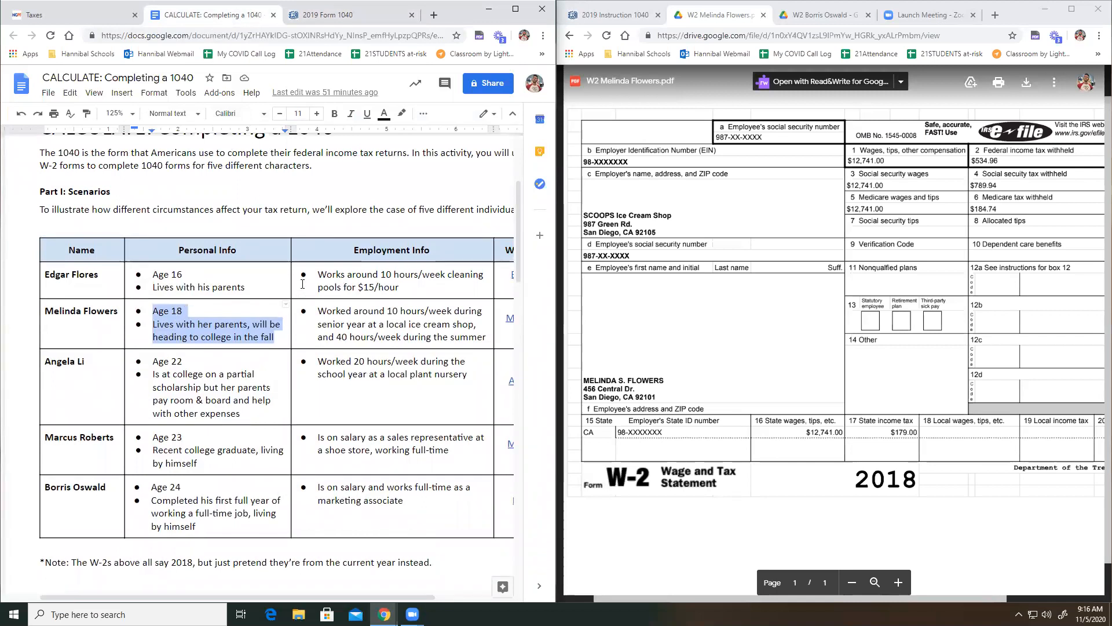
click(336, 14)
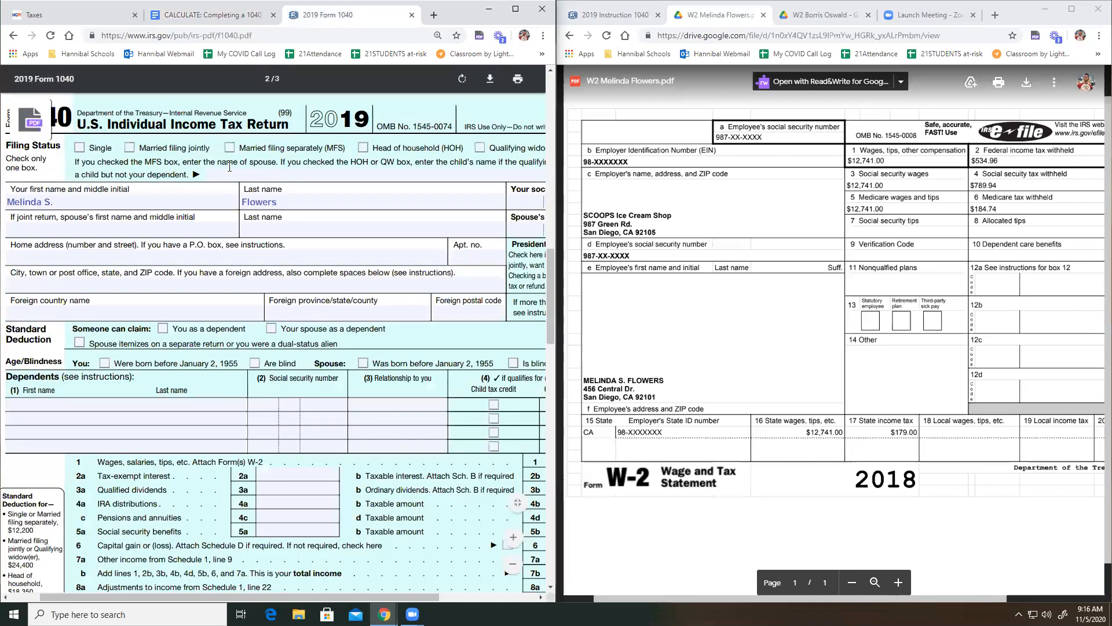
click(79, 148)
- Enter the taxpayer's social security number on Form 1040 from the employee's number on the W-2
scroll(466, 313, right, 2)
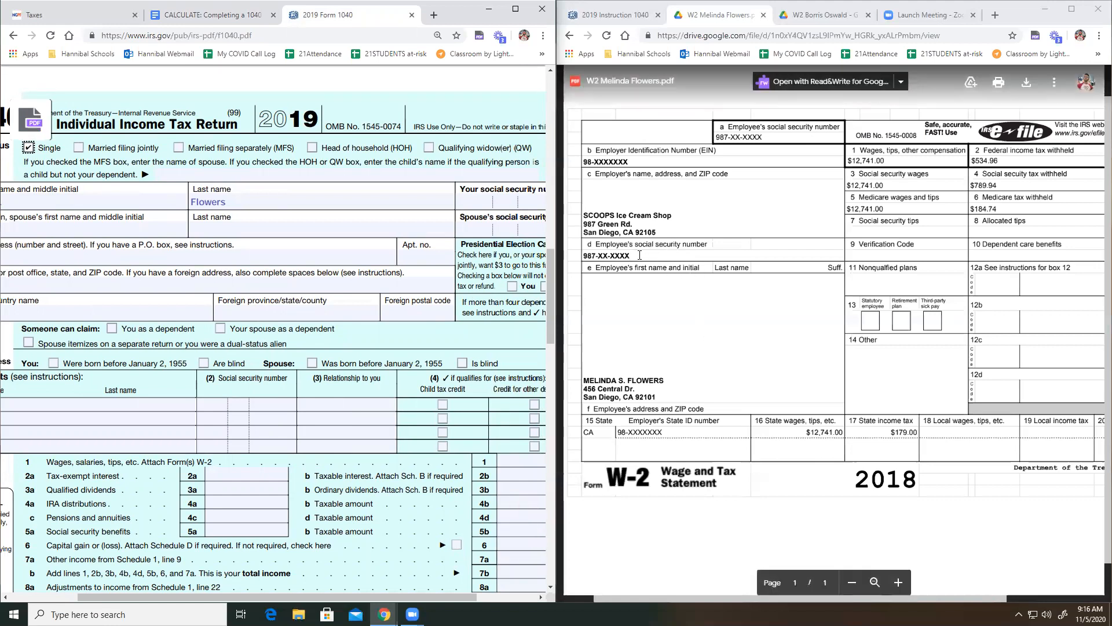
click(606, 254)
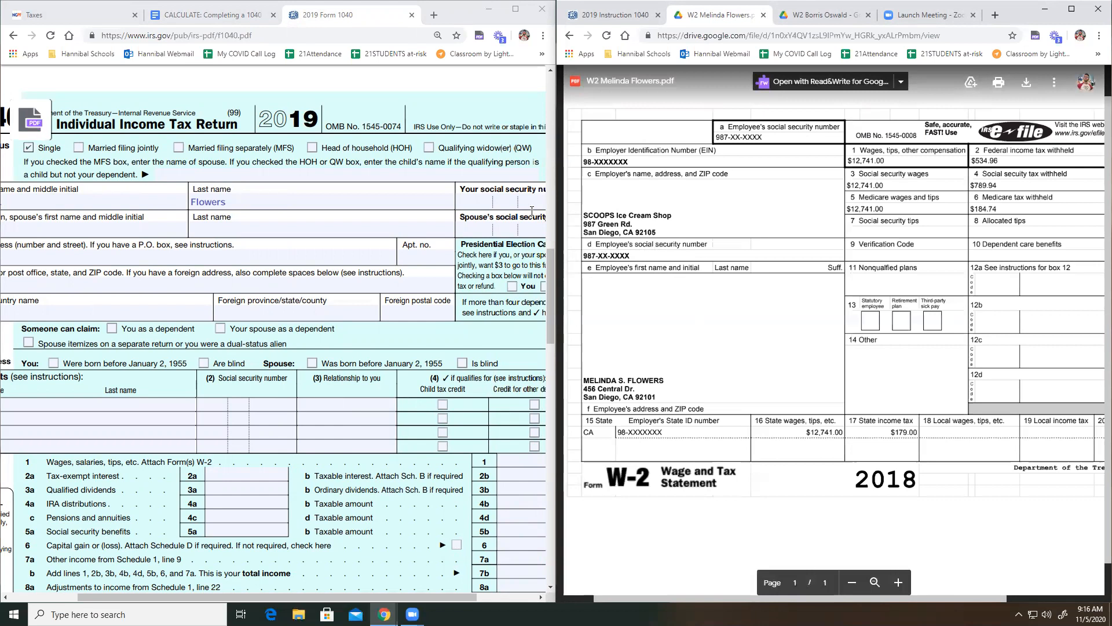
click(467, 202)
text(987)
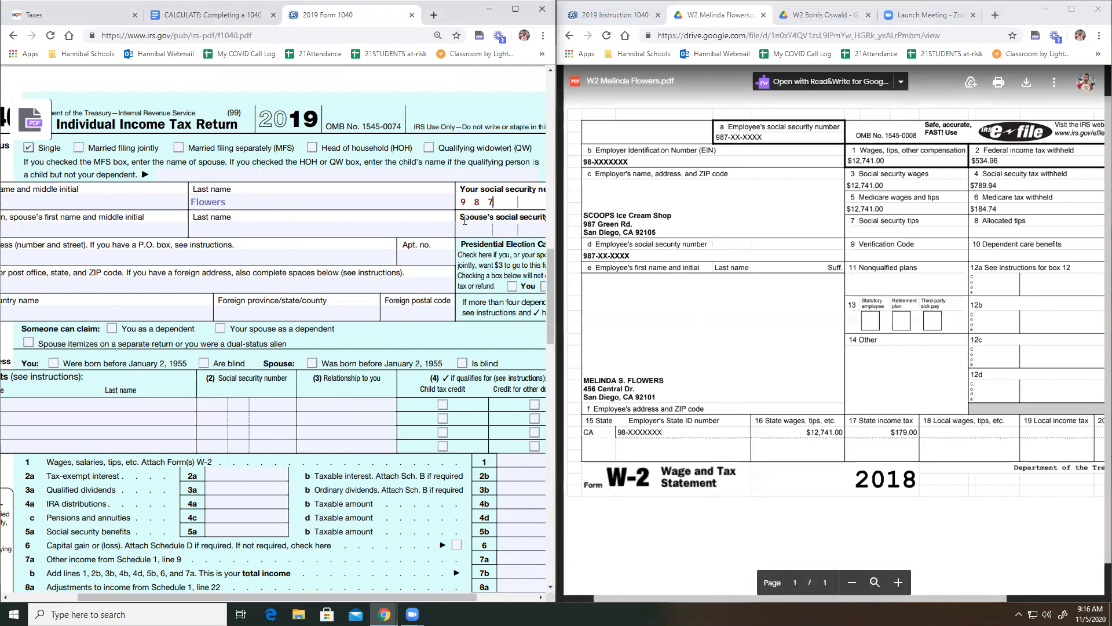
text(xxxx)
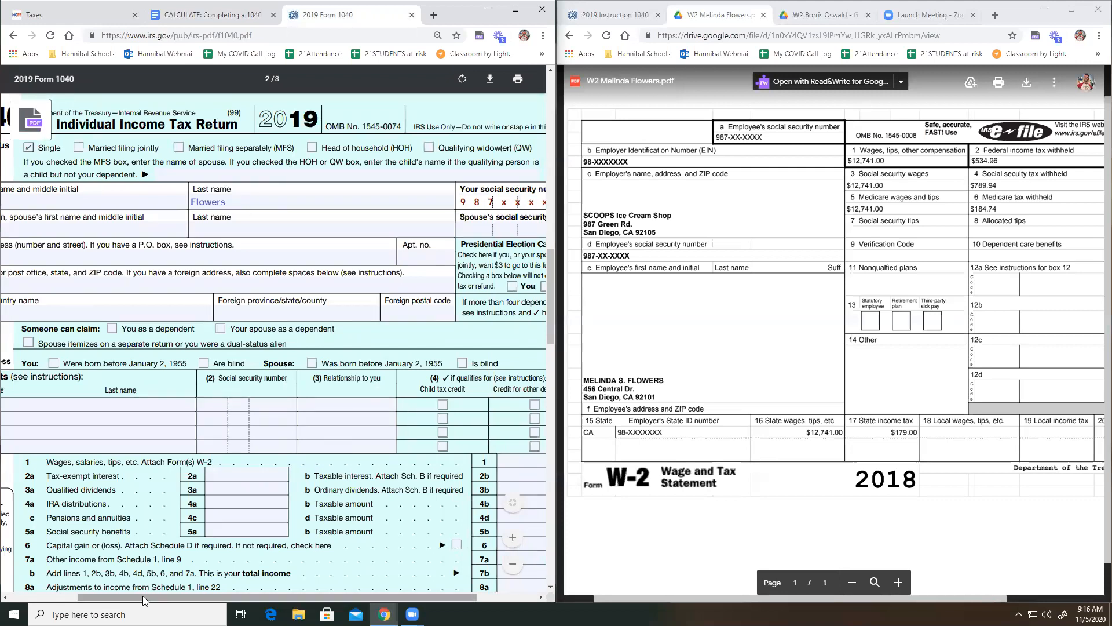
- Fill in the taxpayer's home street address and the city, state and ZIP code from the W-2
mouse_move(145, 595)
mouse_down()
mouse_move(186, 591)
mouse_move(120, 595)
mouse_move(160, 589)
mouse_up()
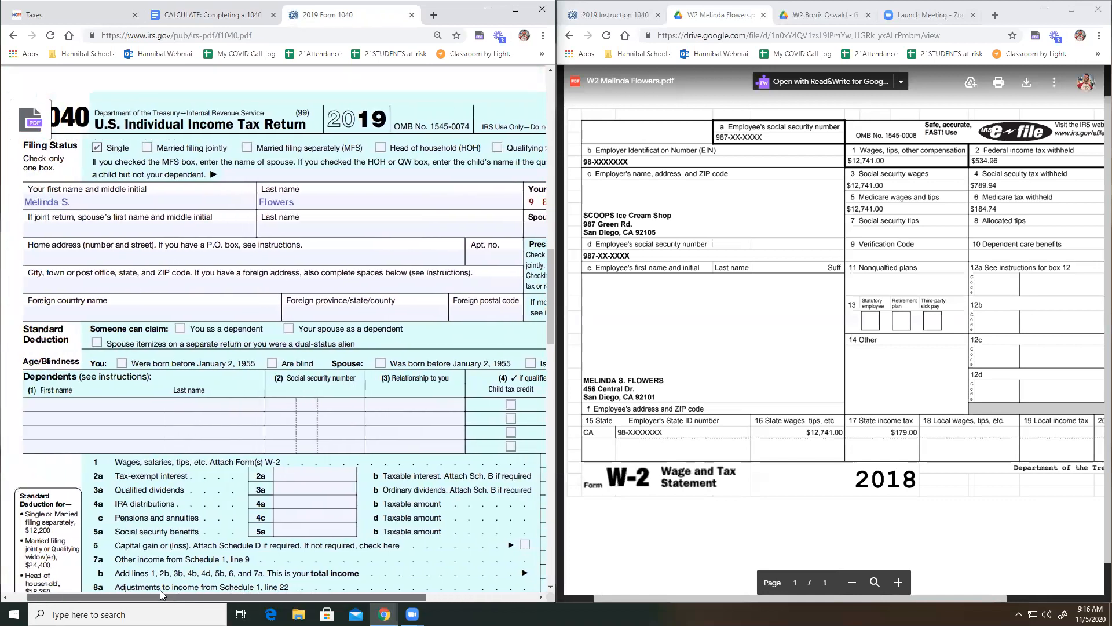
click(96, 256)
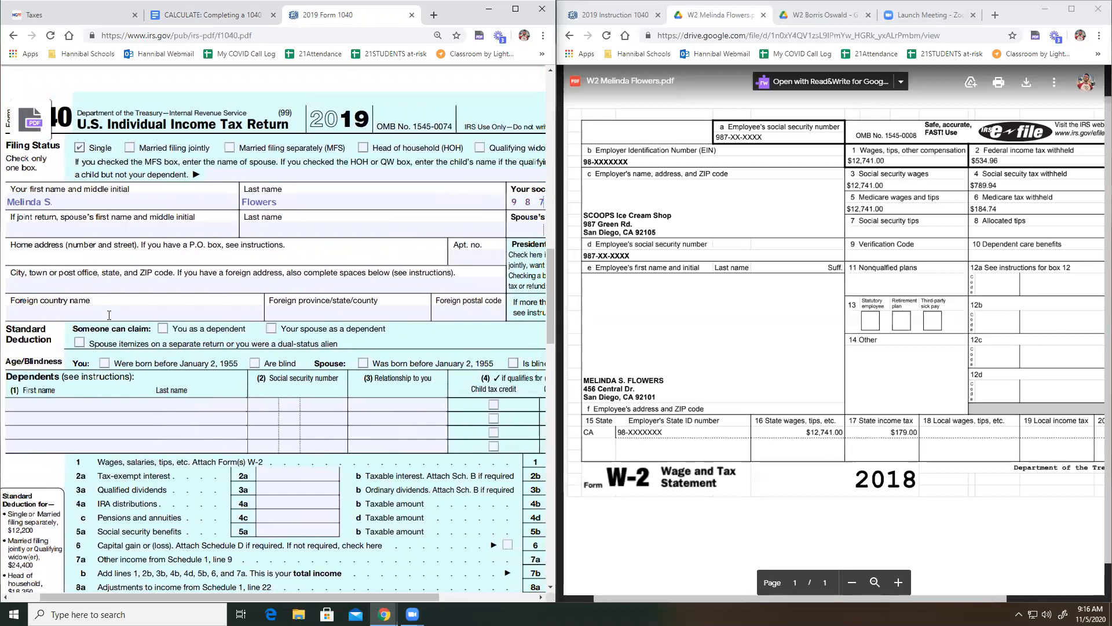
text(456 Centra)
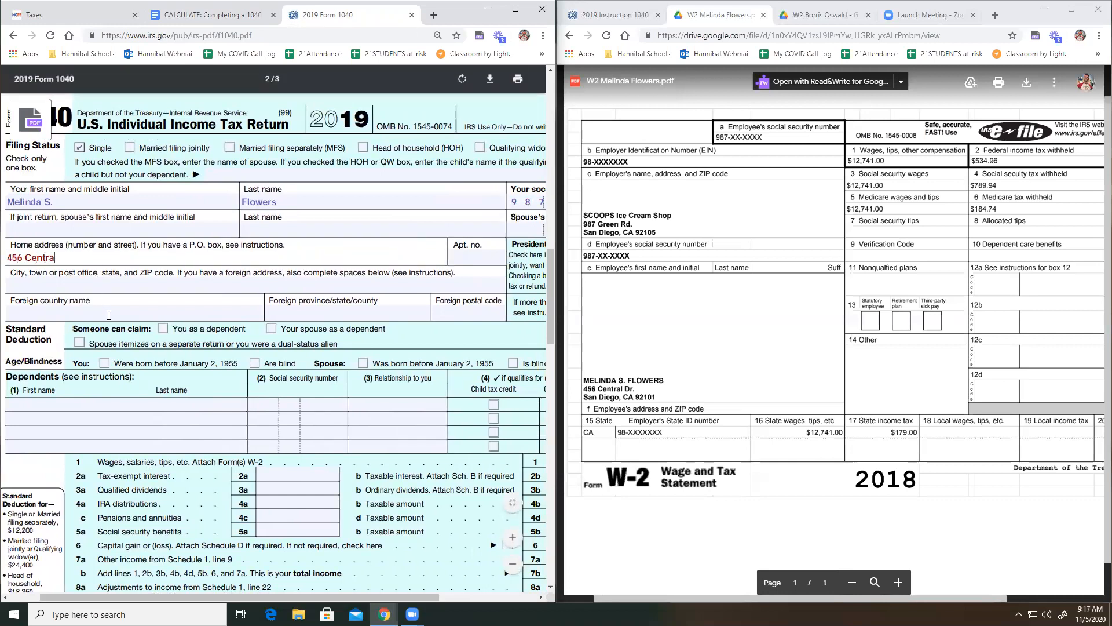
text(l Dr.)
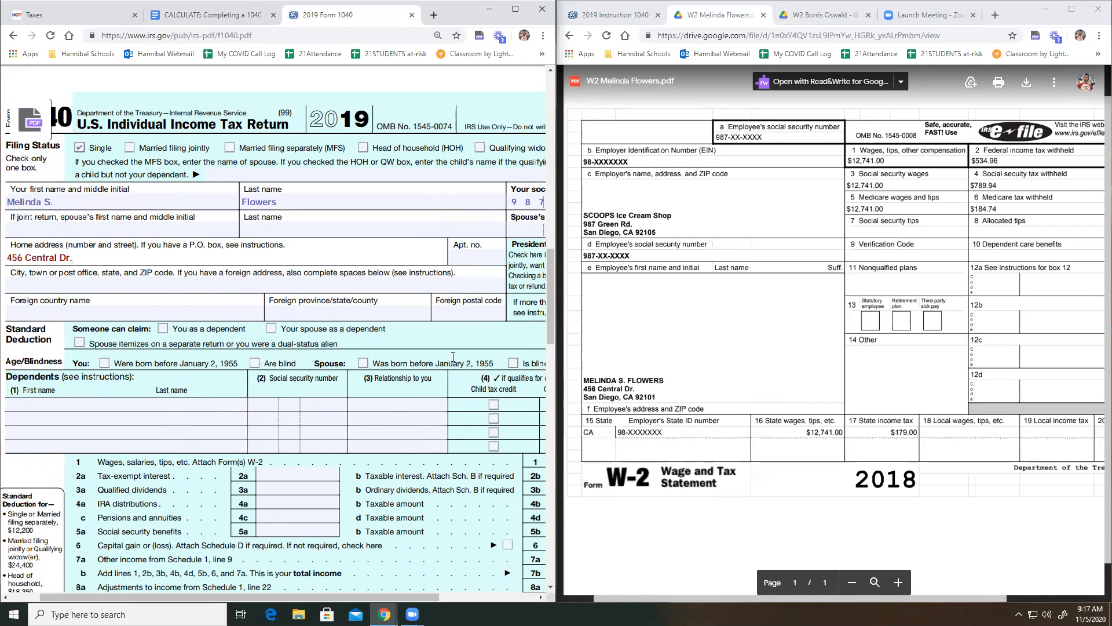
click(154, 282)
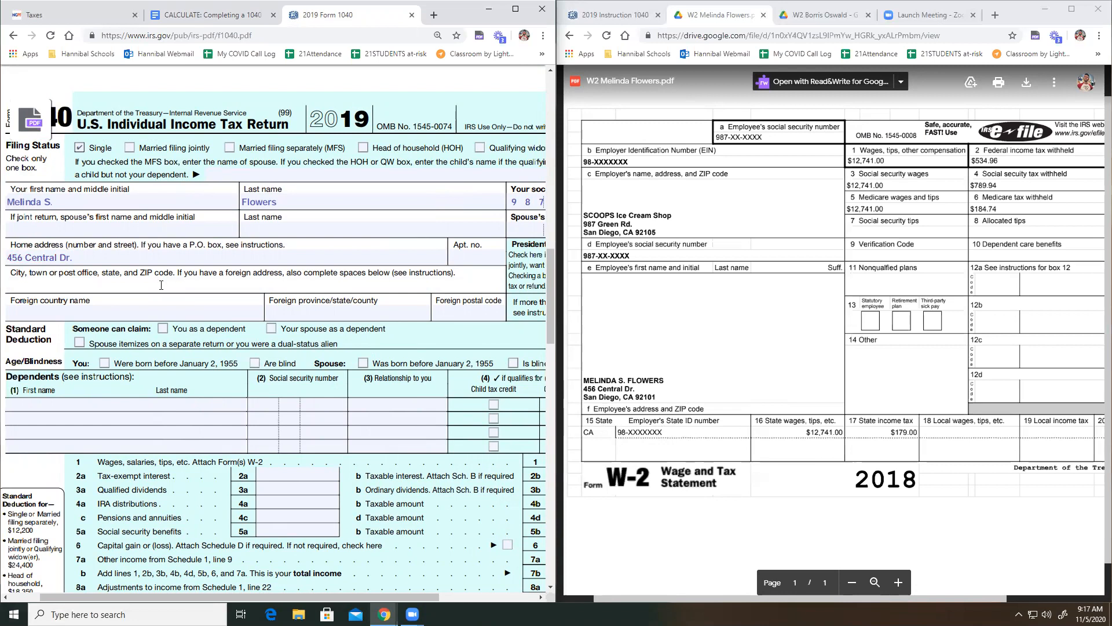
text(San Diego, CA 92101)
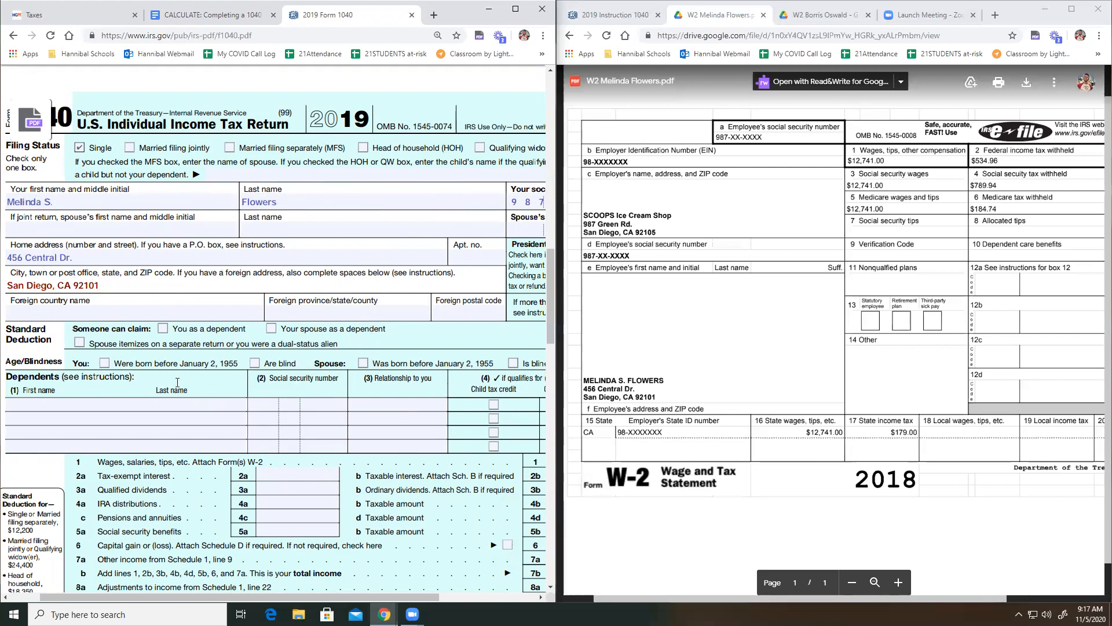
mouse_move(208, 596)
mouse_down()
mouse_move(283, 596)
mouse_move(197, 597)
mouse_move(206, 597)
mouse_up()
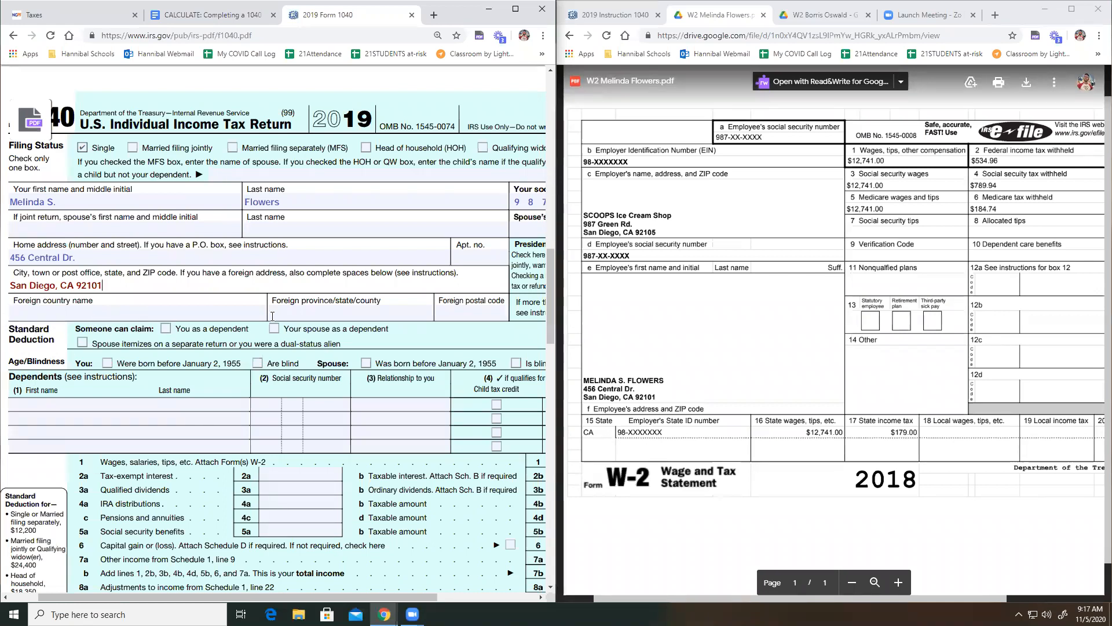
click(592, 86)
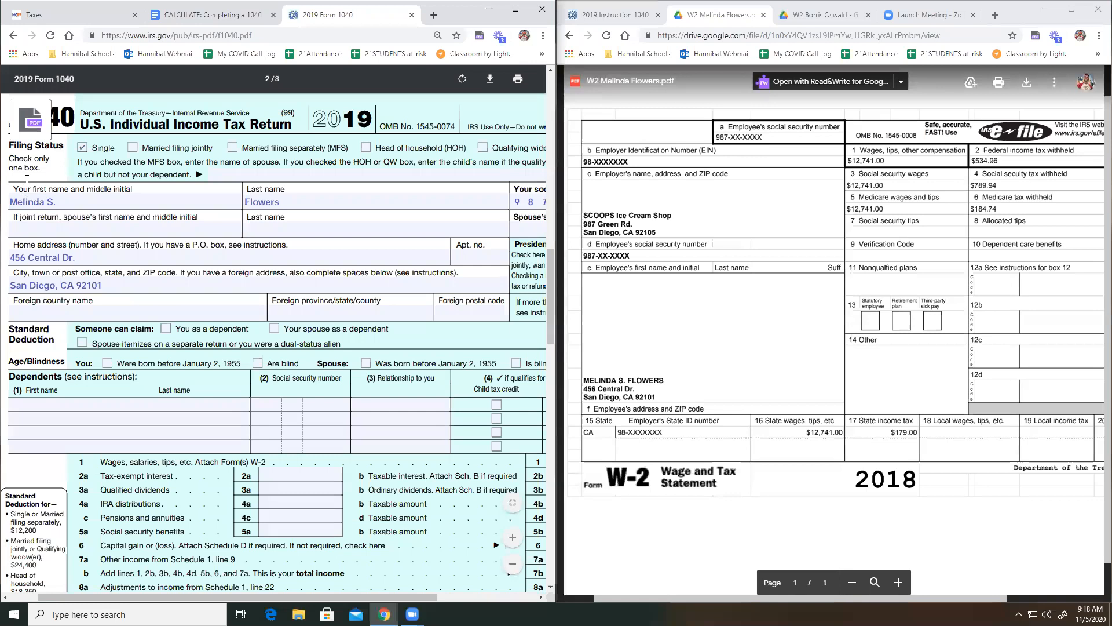
- Recheck the taxpayer's living situation in the assignment and mark "You as a dependent" under Standard Deduction on Form 1040
click(208, 14)
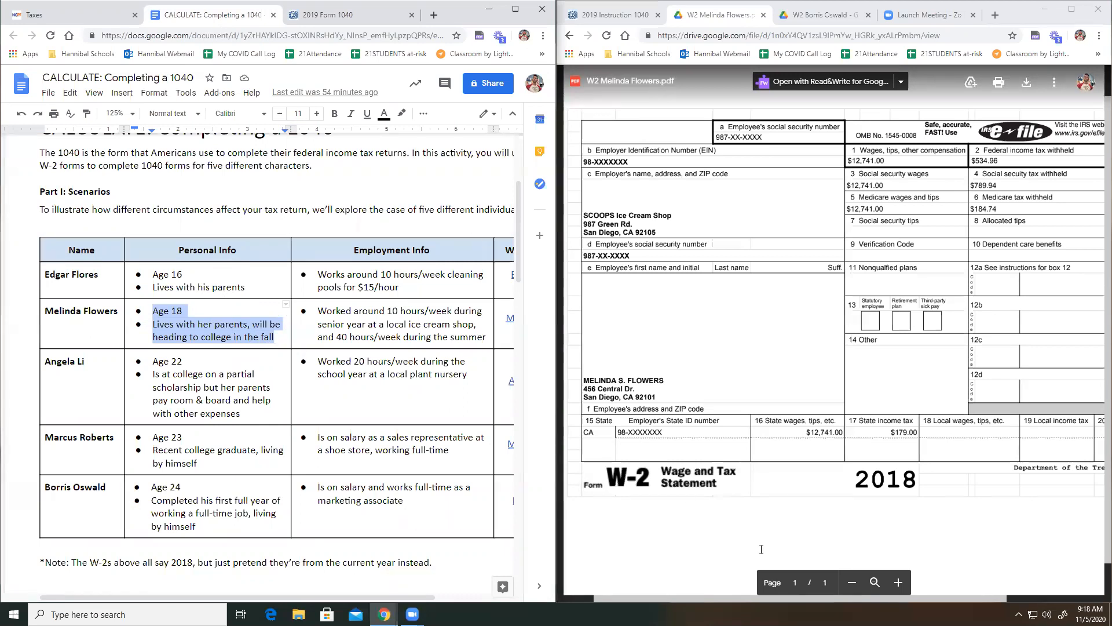
click(370, 11)
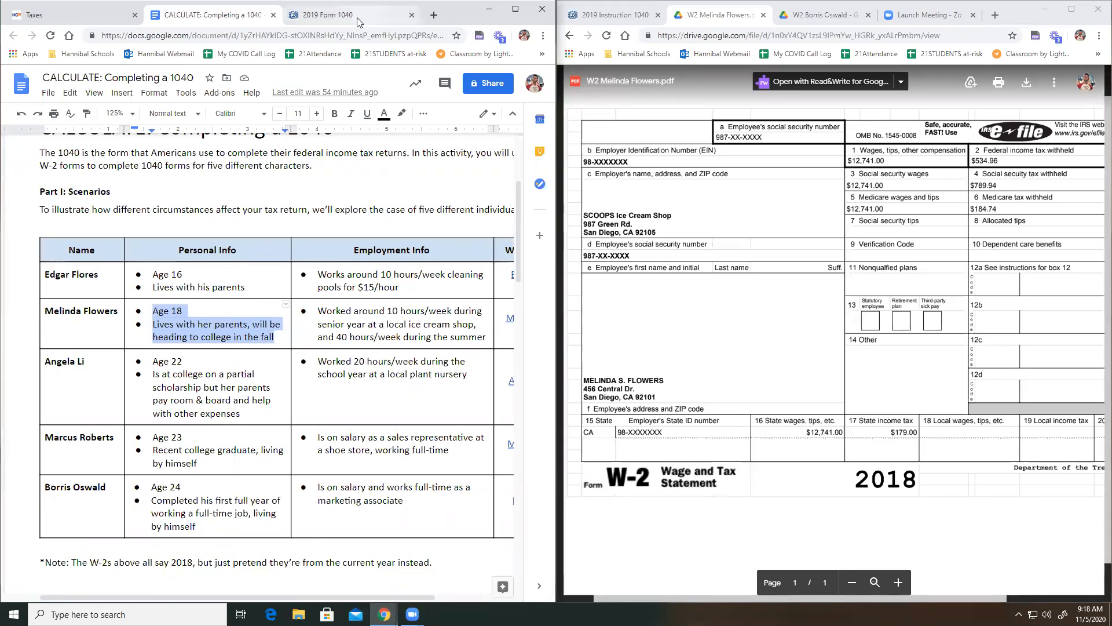
click(165, 328)
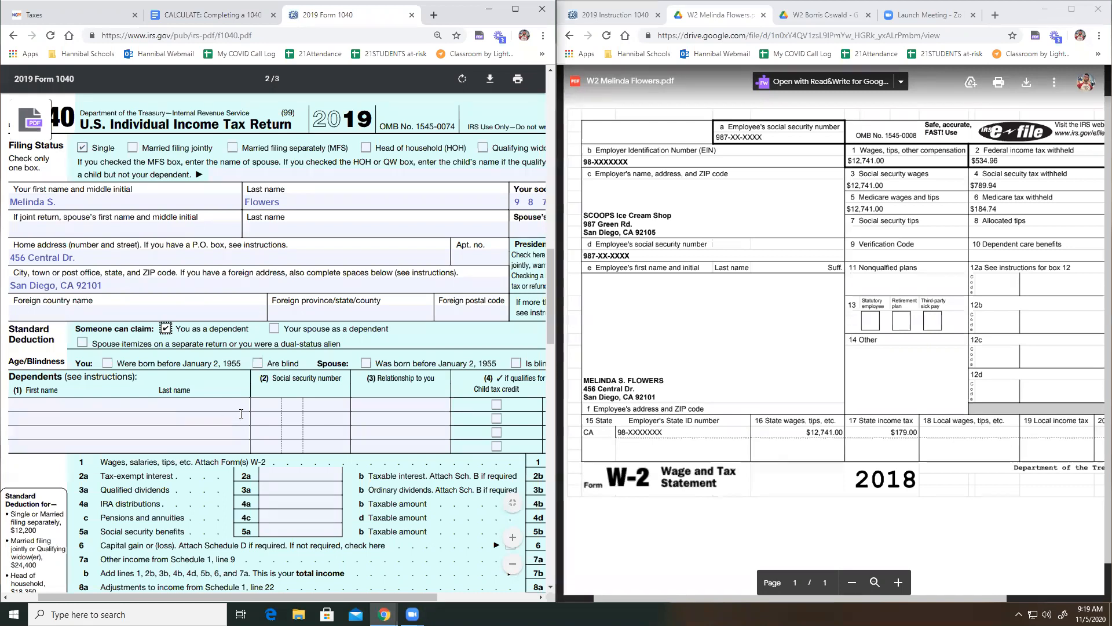
- Examine the Age/Blindness and Dependents sections and the income lines on Form 1040
scroll(231, 405, down, 2)
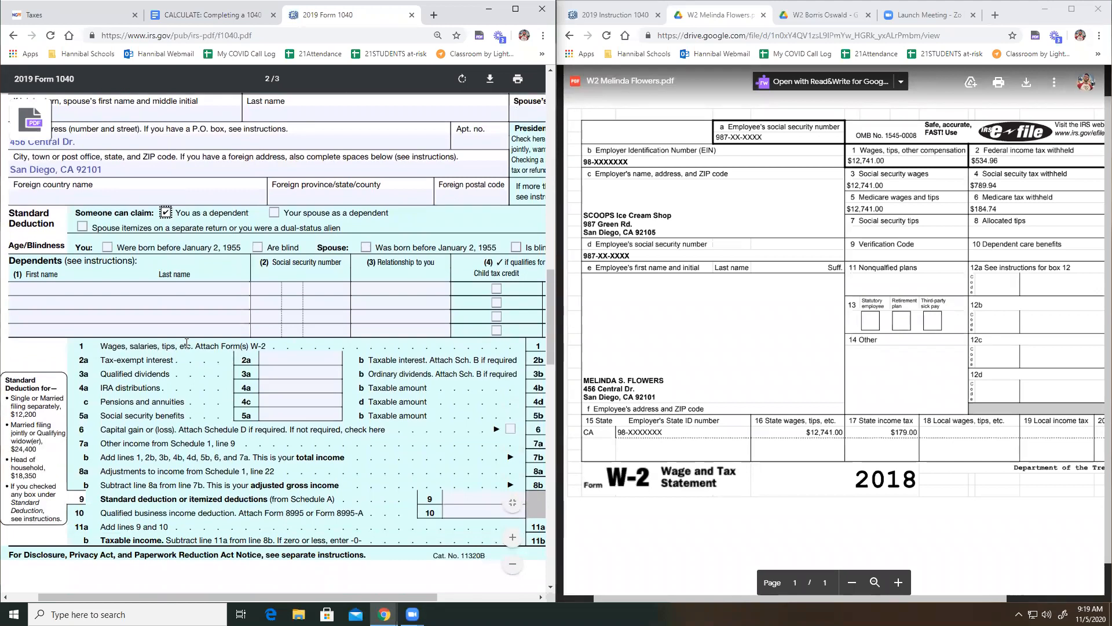
scroll(209, 327, up, 2)
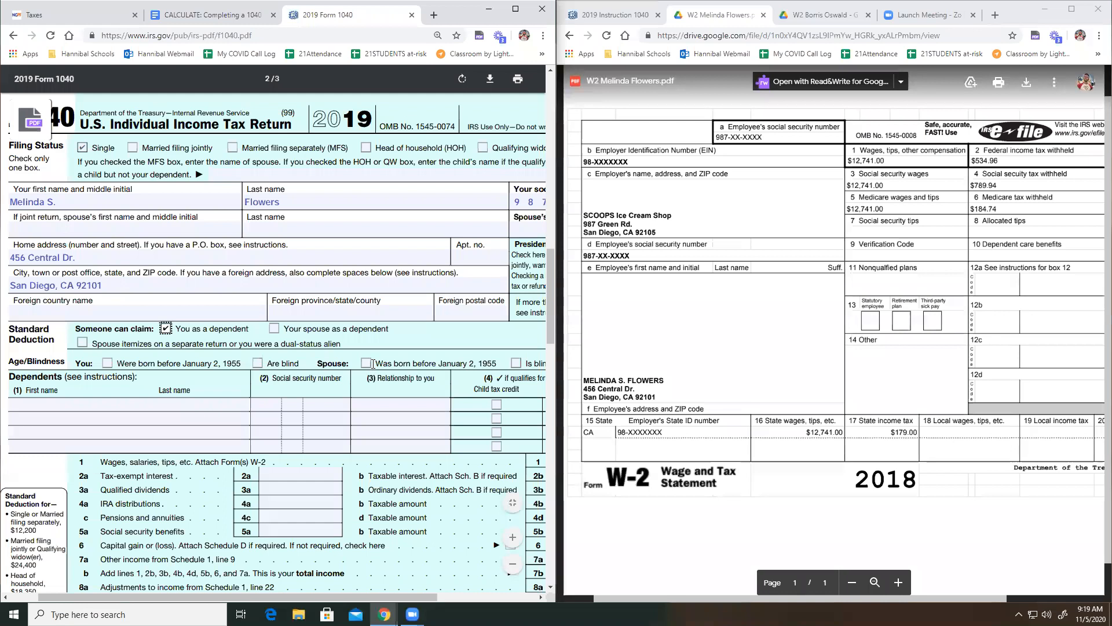
scroll(440, 358, down, 3)
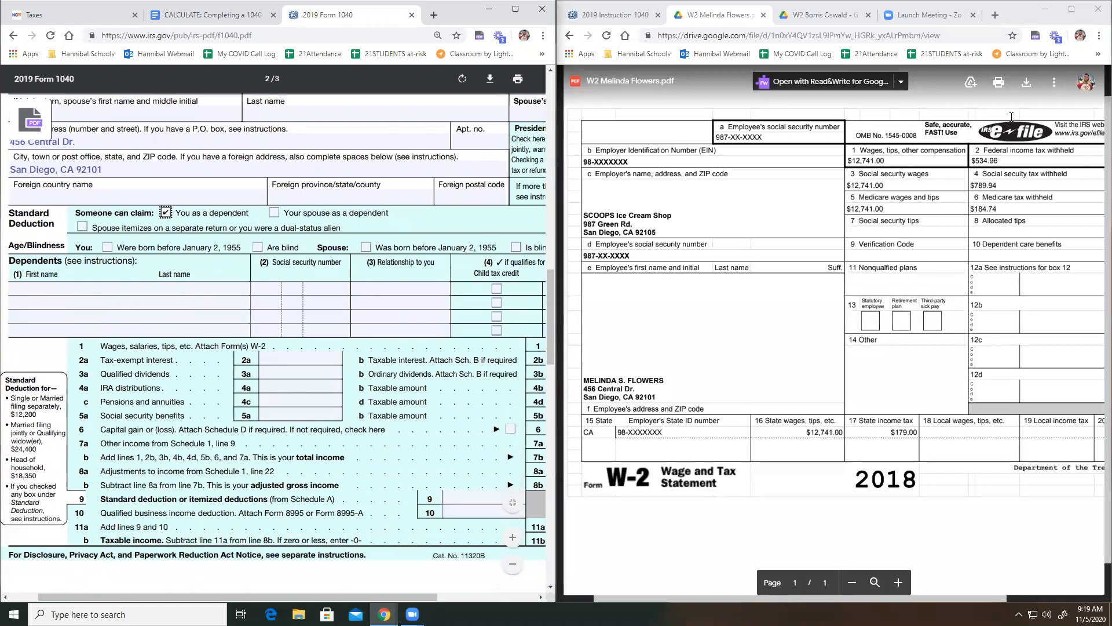
- Enter 127421 on line 1 of Form 1040 for wages, salaries and tips
click(651, 107)
click(299, 401)
drag(360, 596, 375, 596)
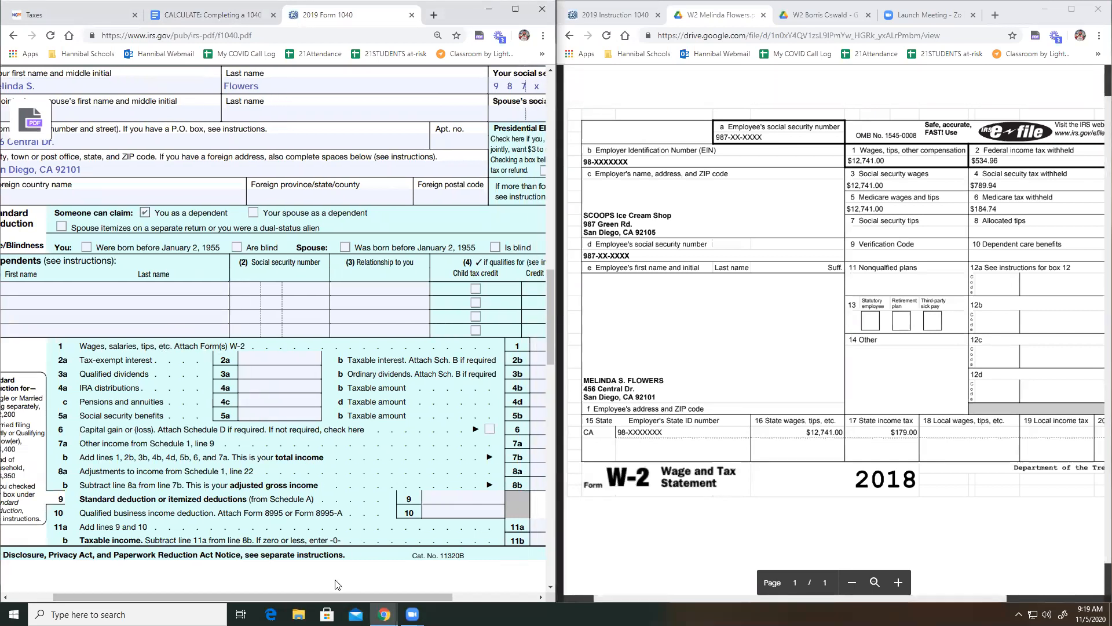
drag(339, 594, 363, 595)
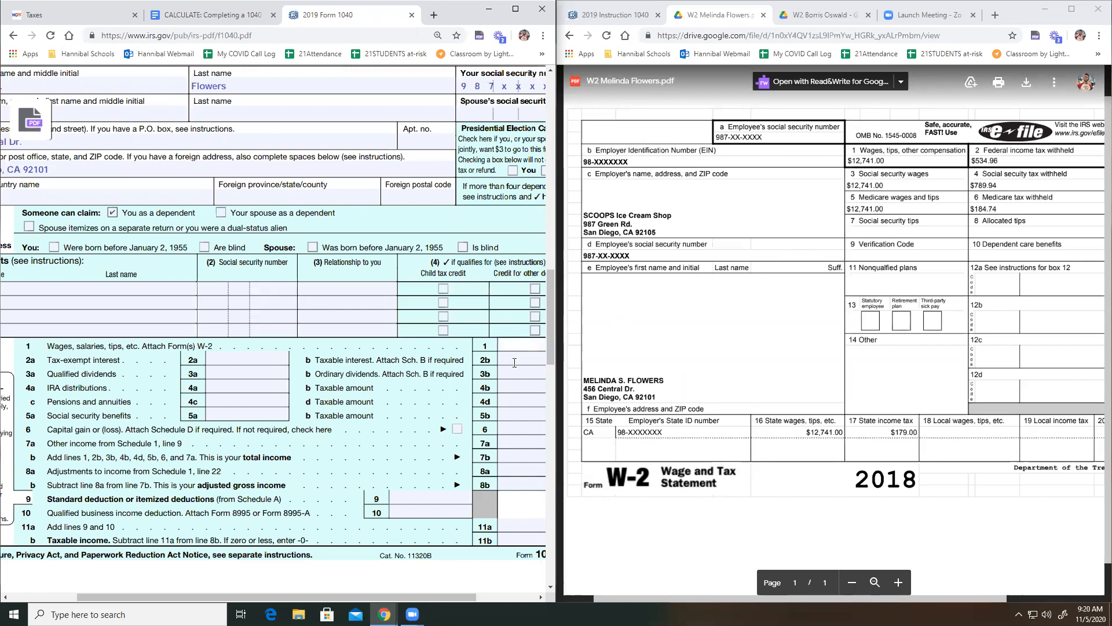
click(508, 567)
click(469, 300)
text(12)
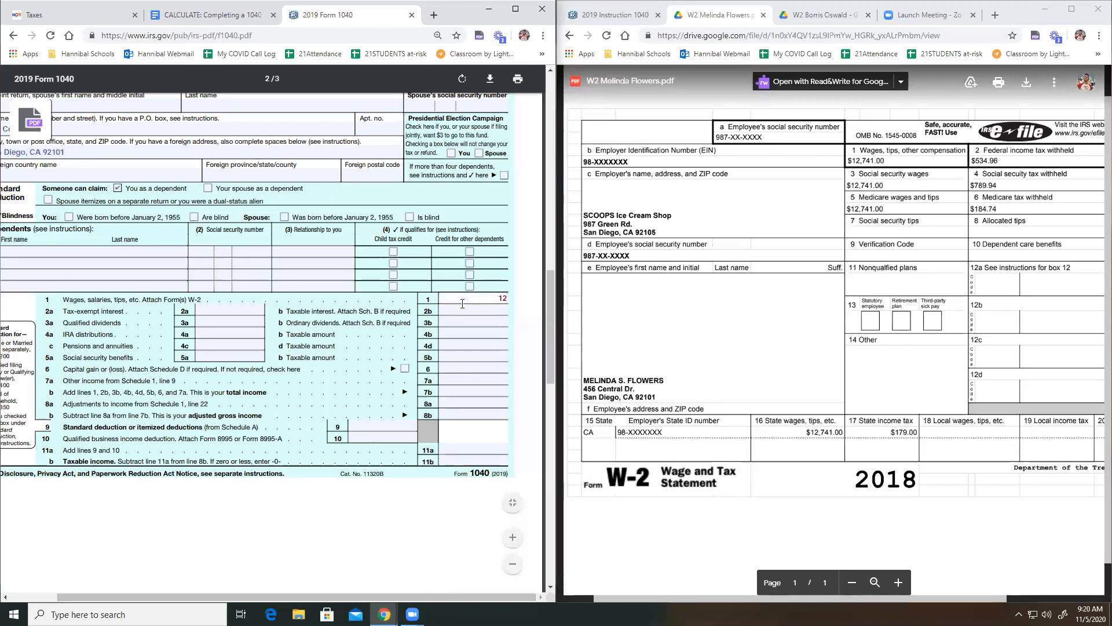
text(7421)
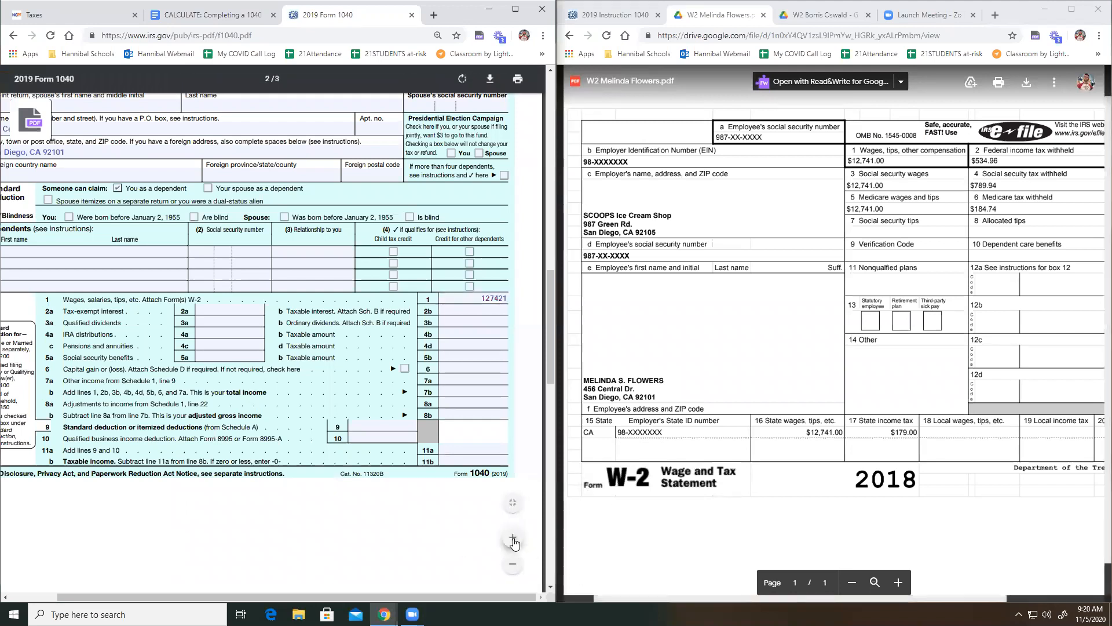
- Enlarge the form's income section and correct the line 1 wages to 12741 to match the W-2
click(513, 537)
drag(429, 597, 492, 594)
click(512, 537)
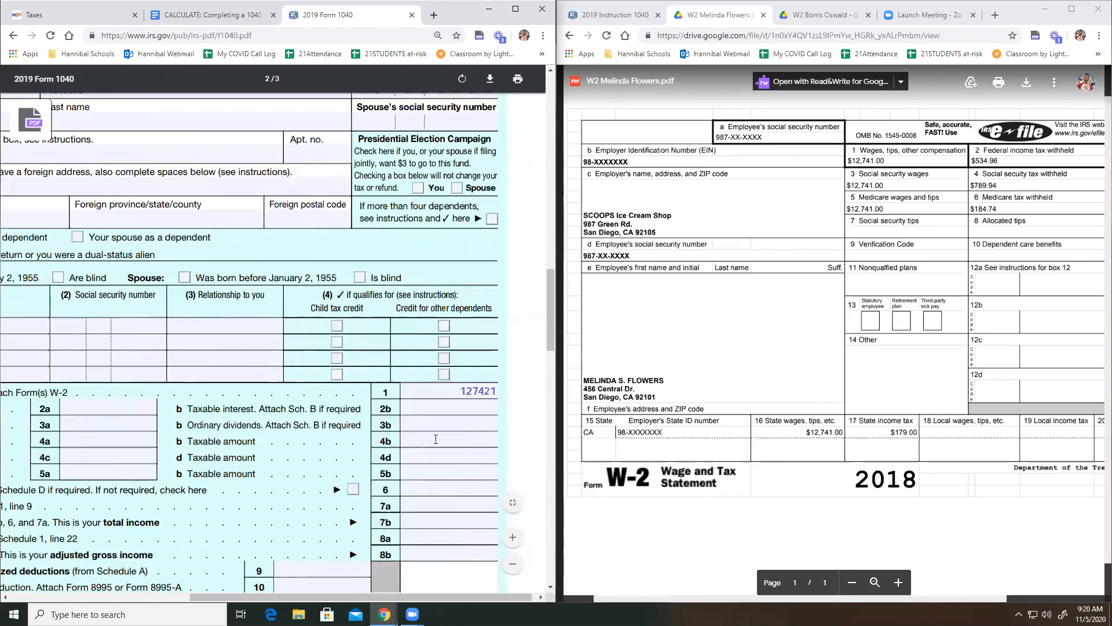
scroll(356, 439, down, 2)
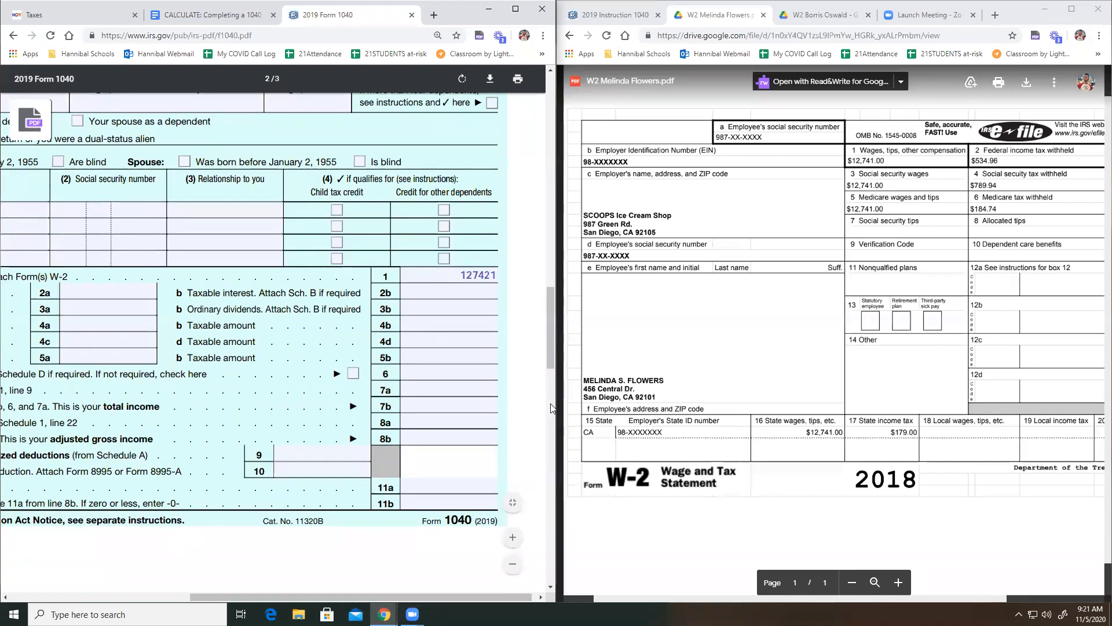
click(491, 275)
key(BackSpace)
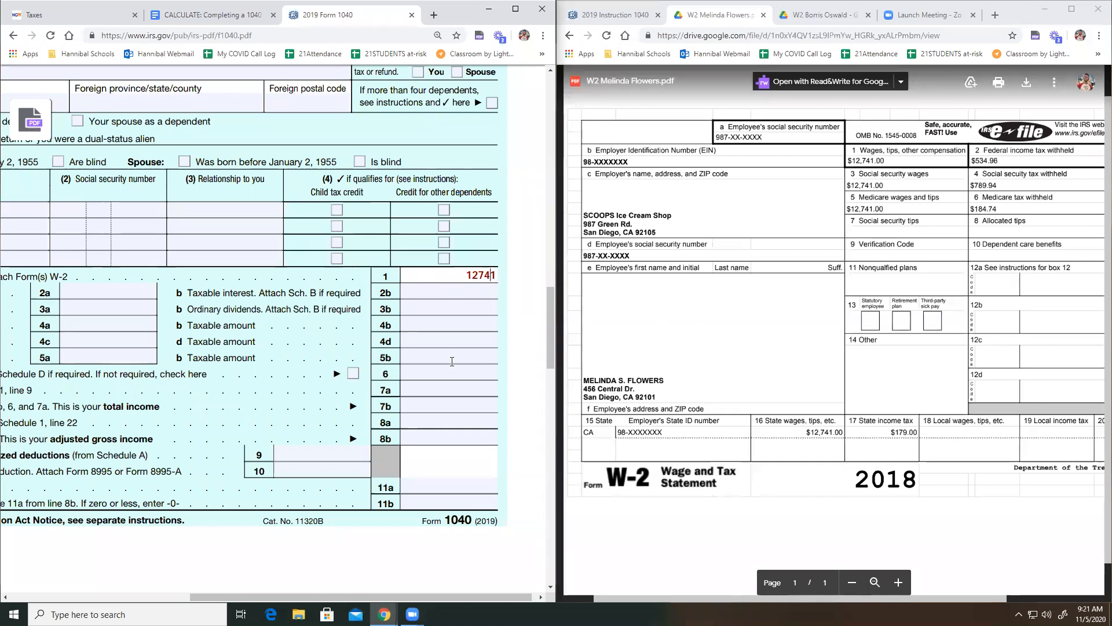
- Look up the instructions for lines 2a through 7a in the assignment's Part II table
drag(316, 593, 309, 594)
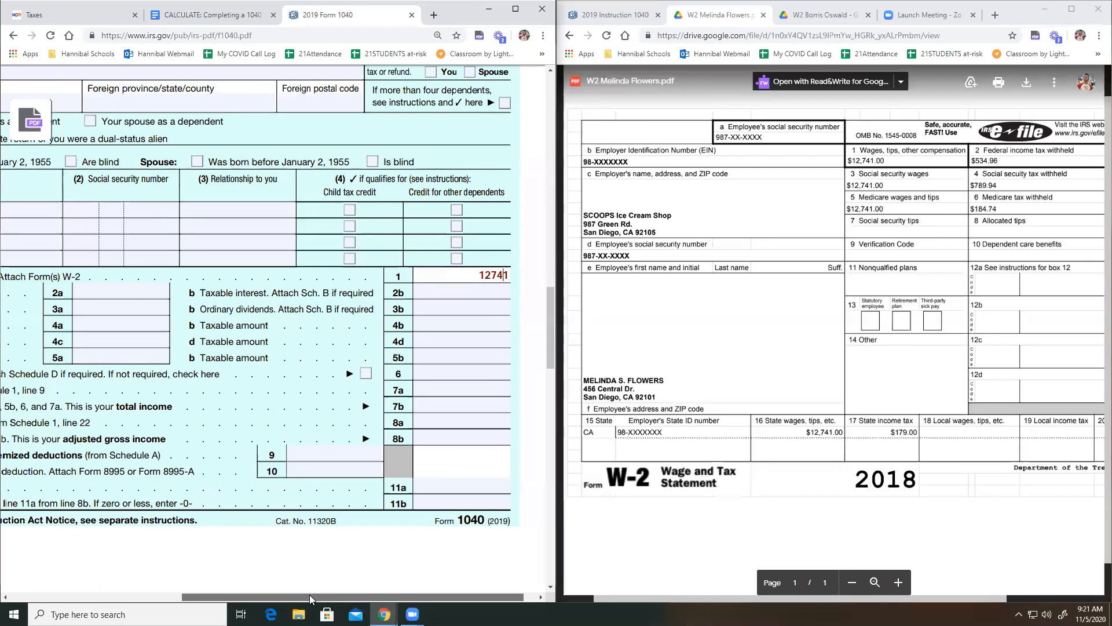
drag(309, 595, 207, 595)
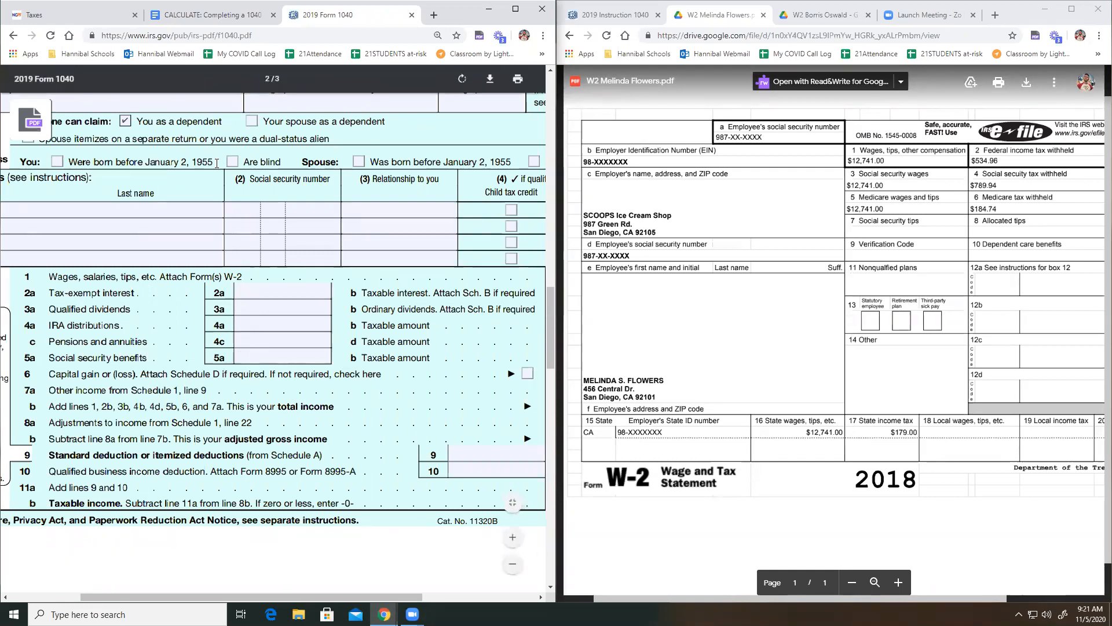
click(223, 15)
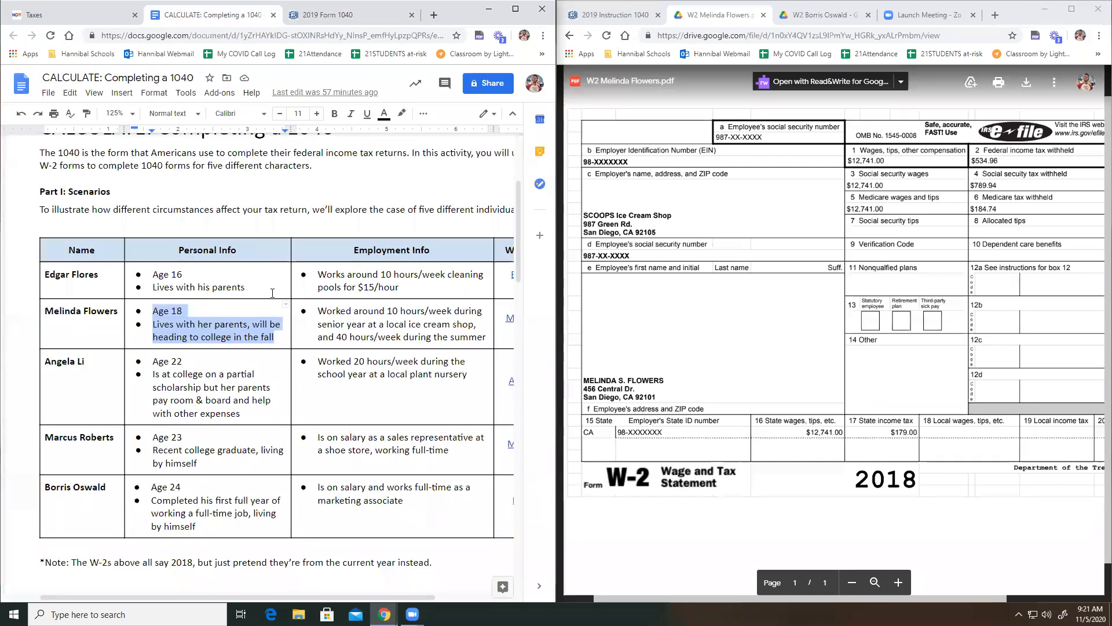
scroll(276, 290, down, 4)
scroll(325, 288, down, 3)
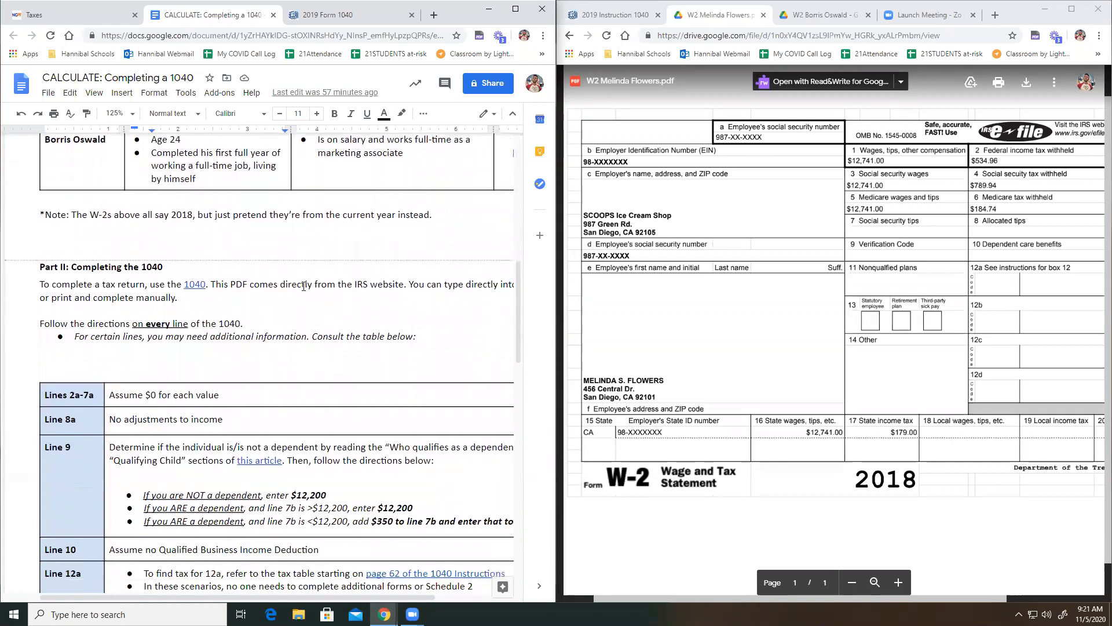
scroll(307, 288, down, 2)
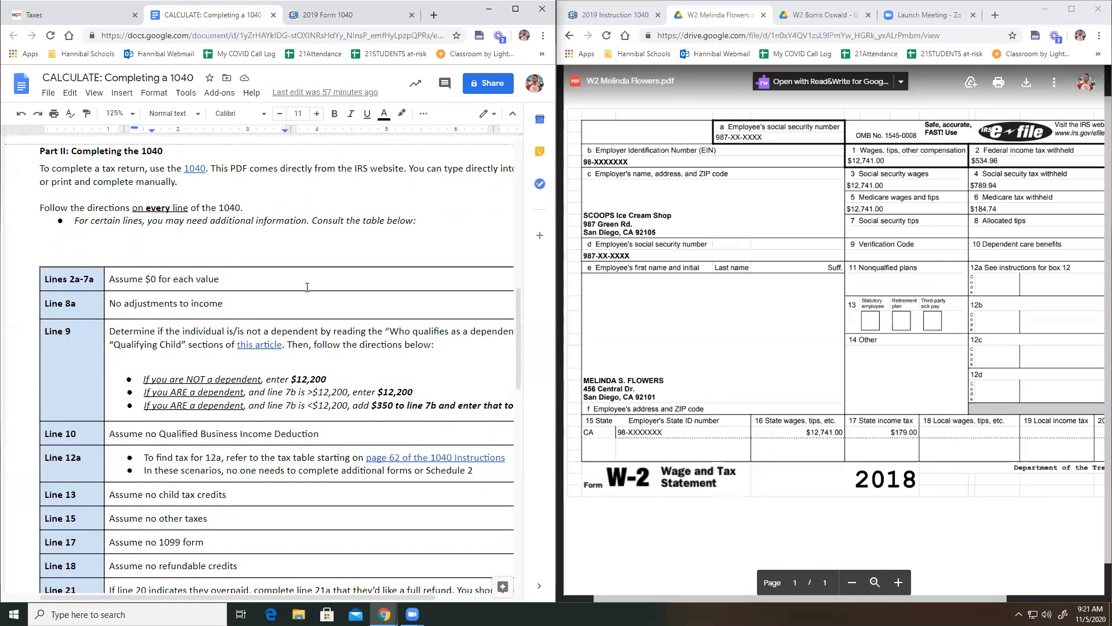
scroll(307, 288, down, 1)
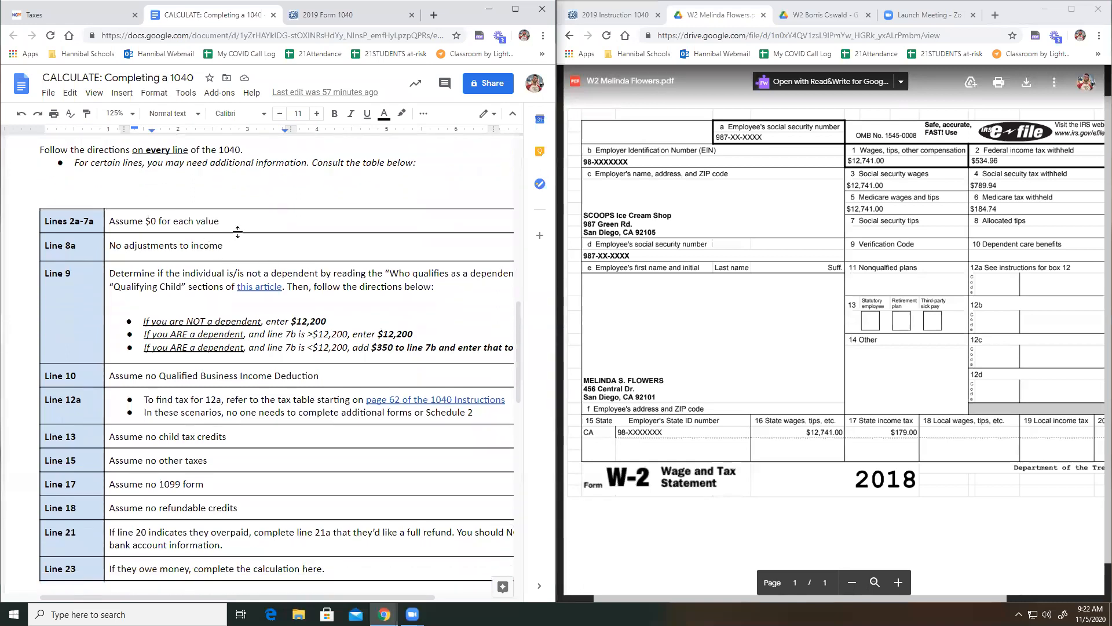
scroll(226, 234, up, 1)
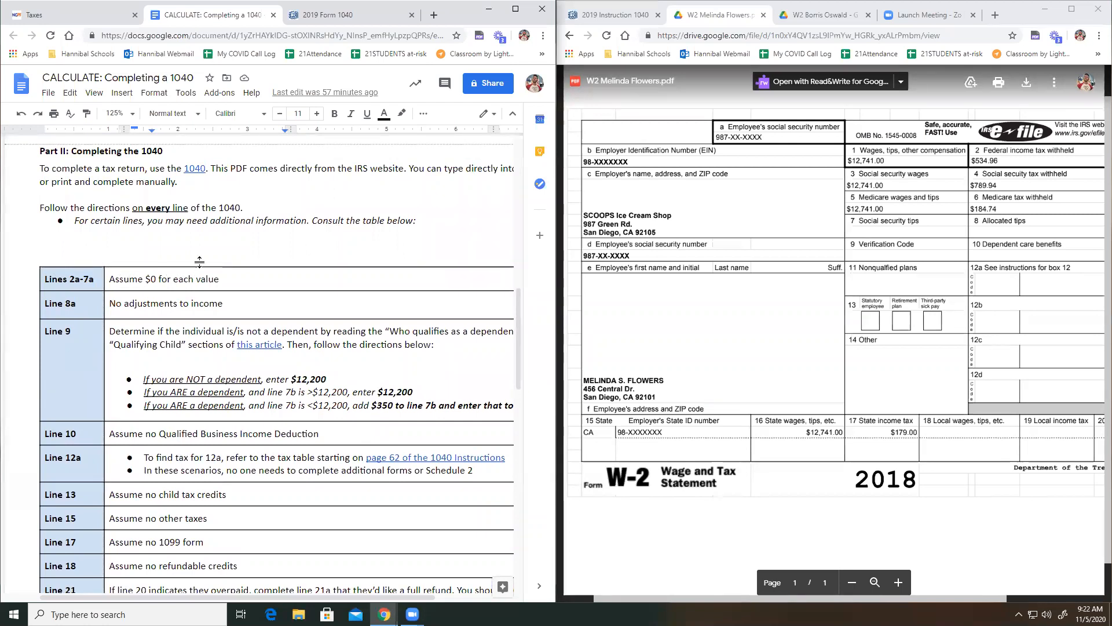
- Enter 0 on each of lines 2a through 5b of Form 1040, in both the amount and taxable columns
click(350, 16)
click(283, 293)
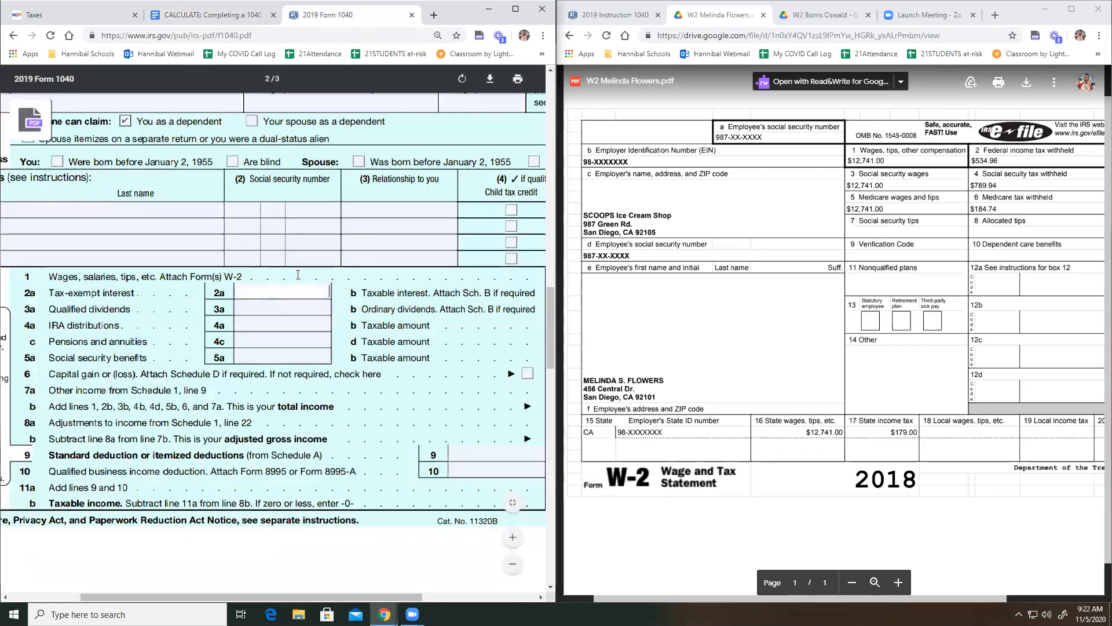
text(0)
click(282, 279)
drag(243, 595, 319, 589)
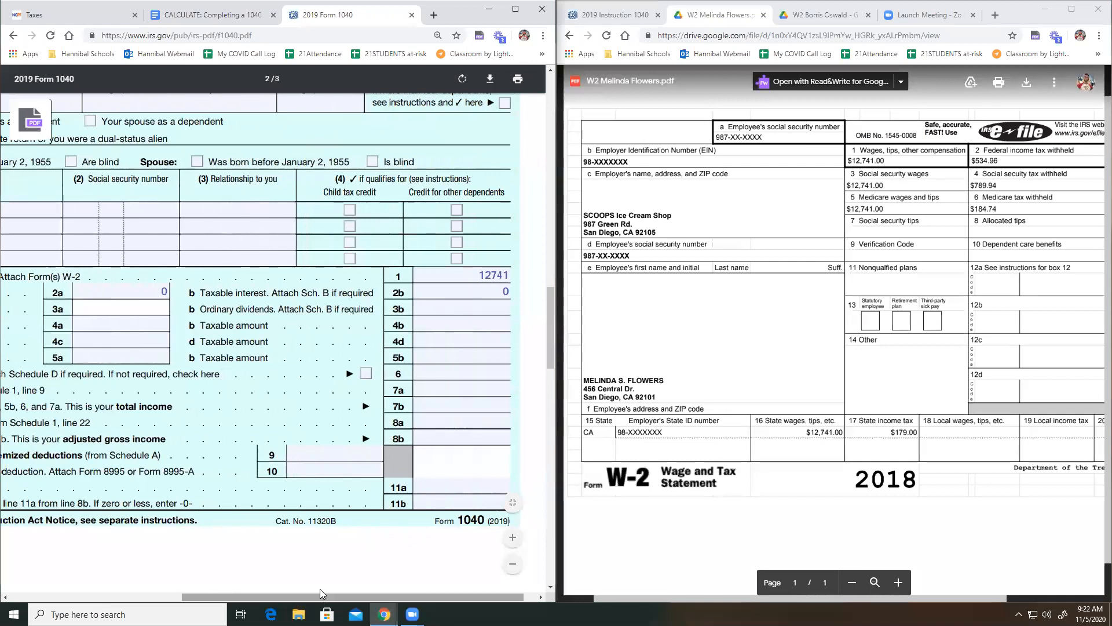
key(Tab)
text(0	0	0	0	0)
key(Tab)
text(0)
key(Tab)
text(0)
key(Tab)
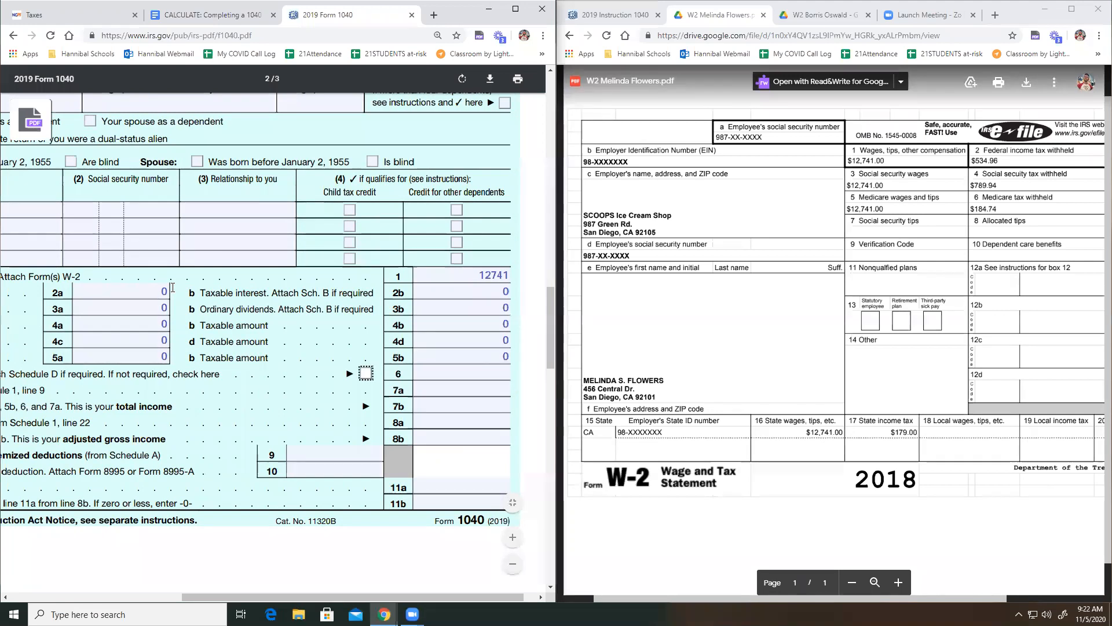
- Mark the line 6 box for Schedule D not required and enter 0 on lines 6 and 7a
drag(210, 594, 115, 595)
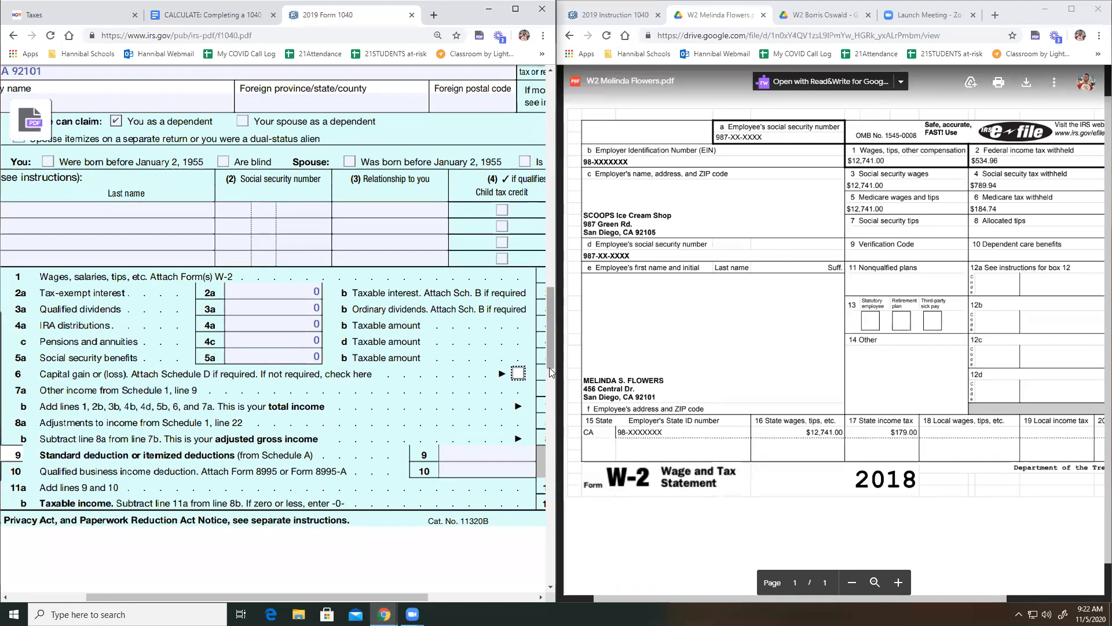
click(518, 373)
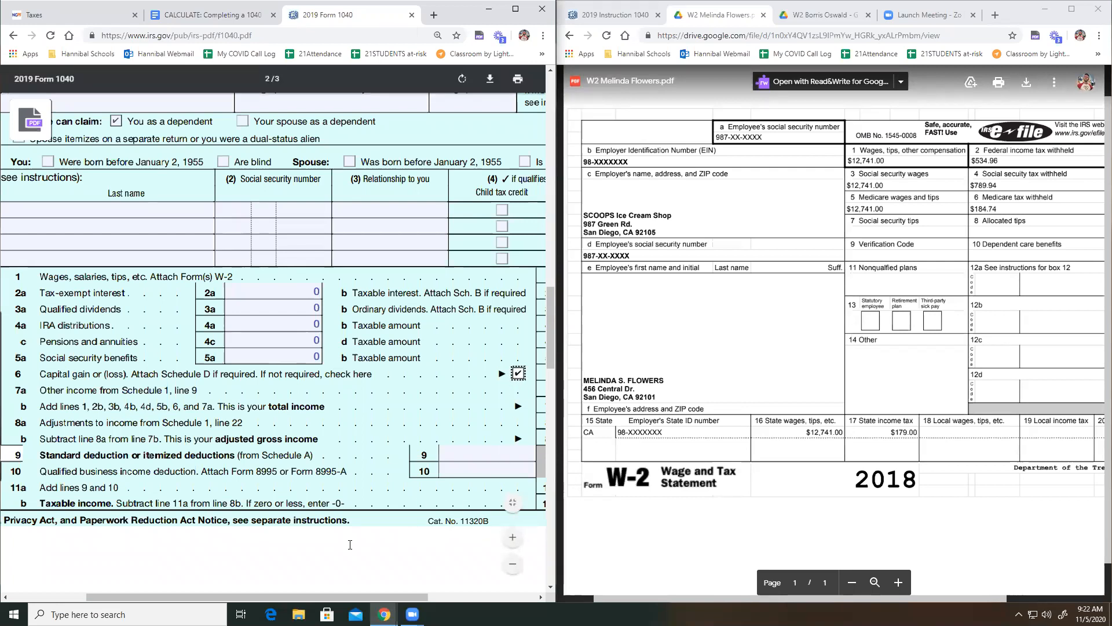
drag(336, 596, 430, 597)
click(502, 376)
text(0)
key(Tab)
text(0)
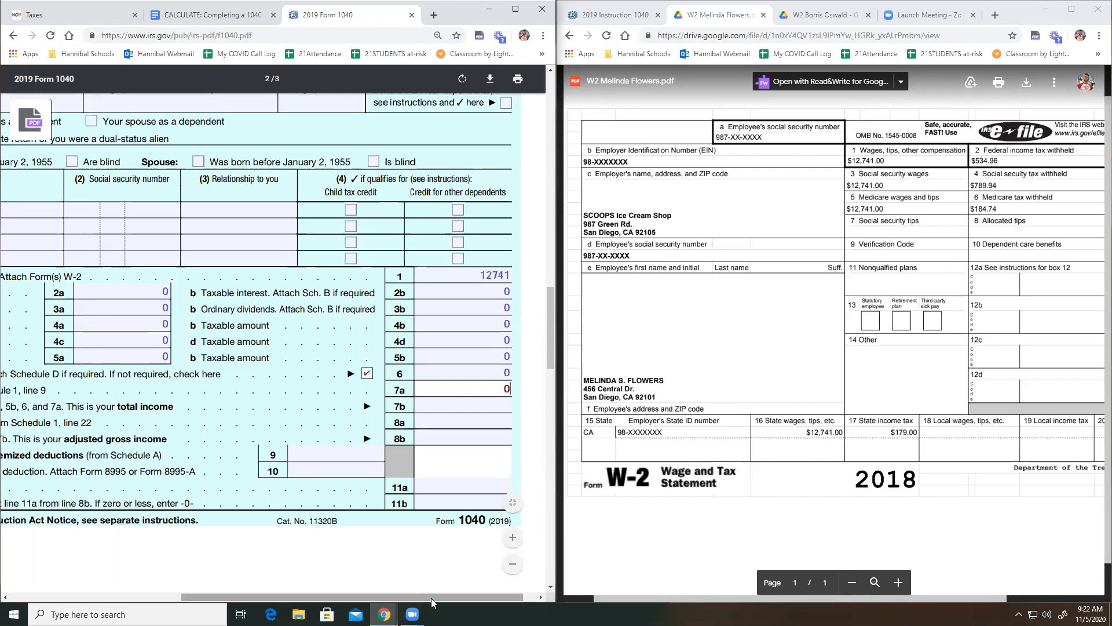
- Add up the income lines and enter 12741 as total income on line 7b
drag(431, 597, 292, 584)
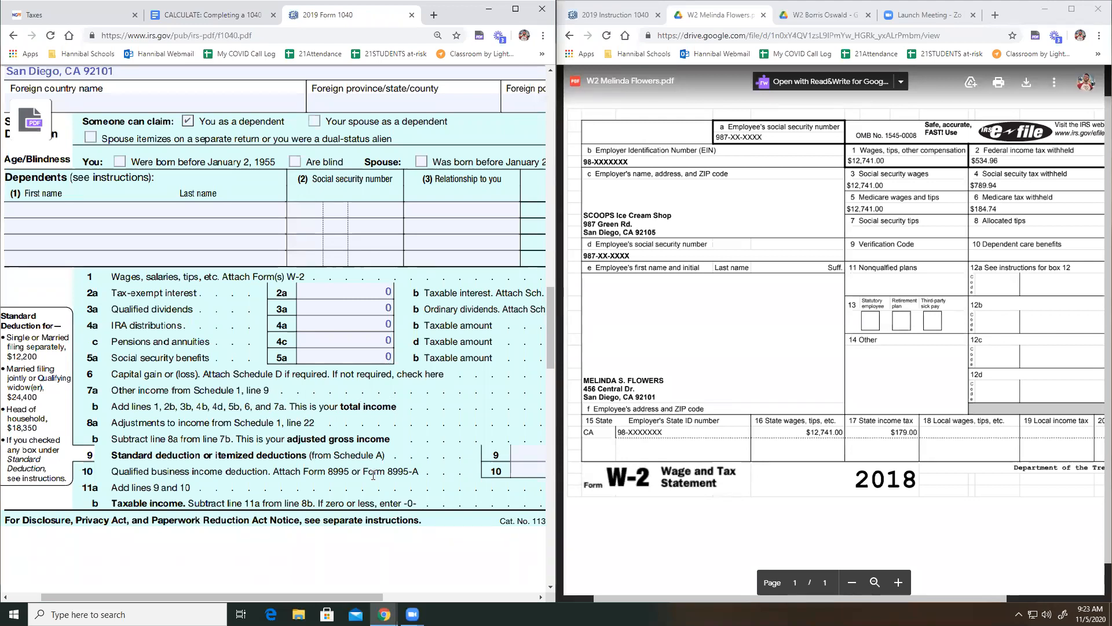
drag(330, 595, 480, 604)
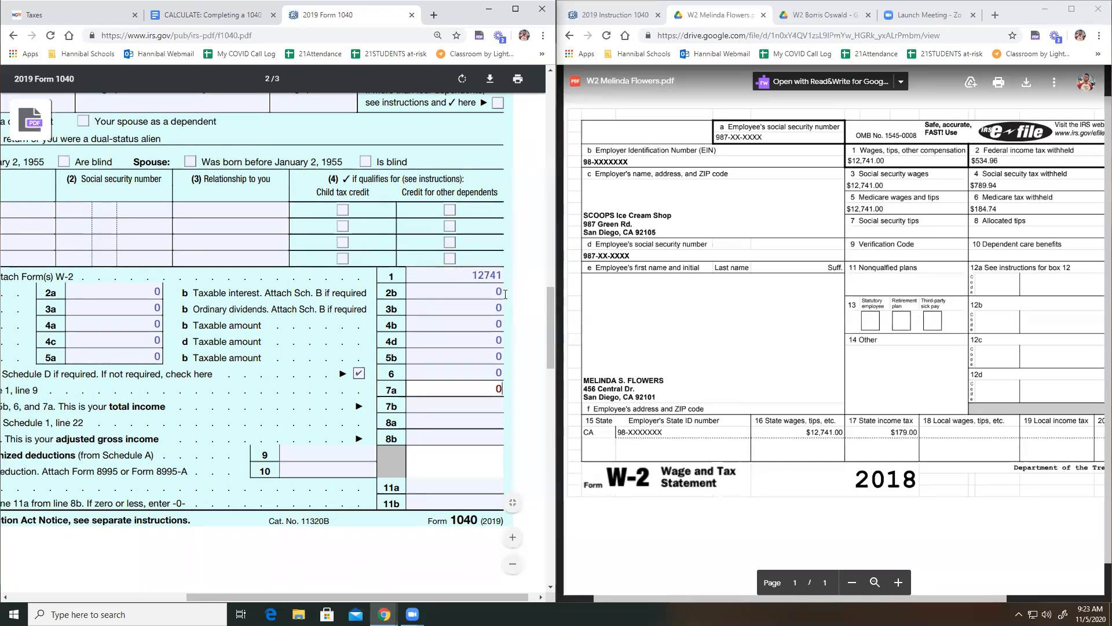
click(443, 406)
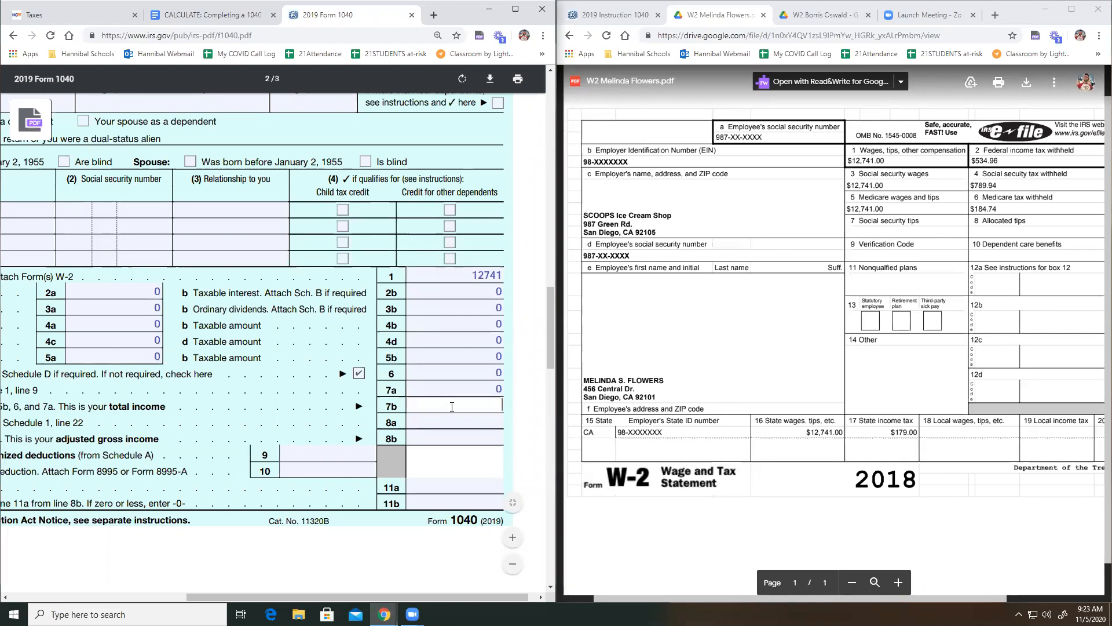
text(12741)
- Check the assignment's instruction for line 8a and enter 0 as the adjustments to income on Form 1040
drag(329, 596, 250, 596)
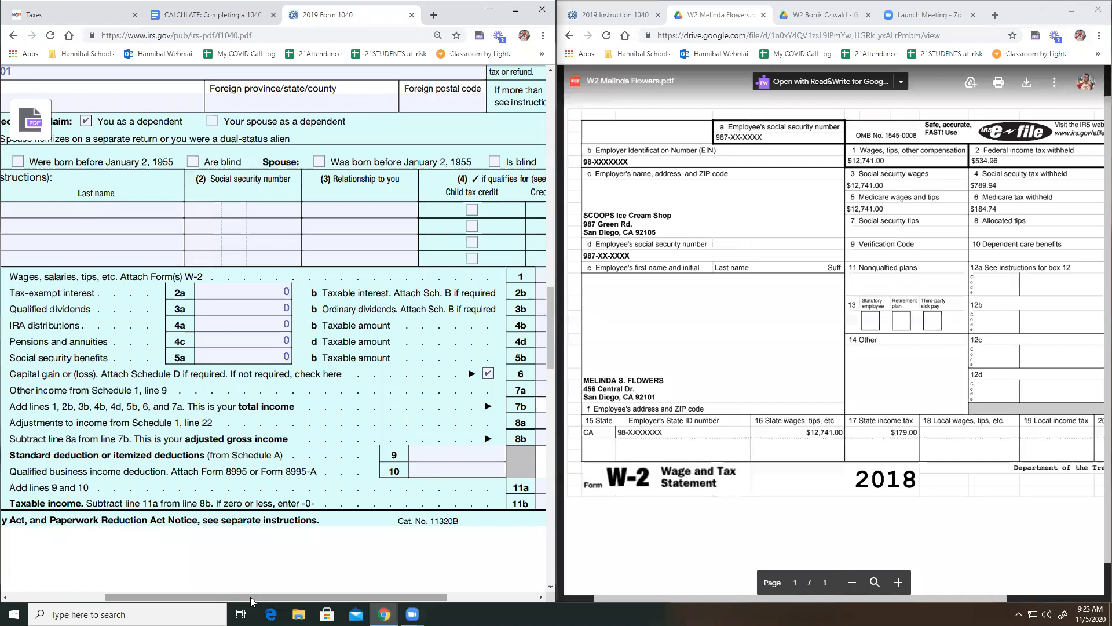
click(221, 15)
drag(302, 597, 328, 596)
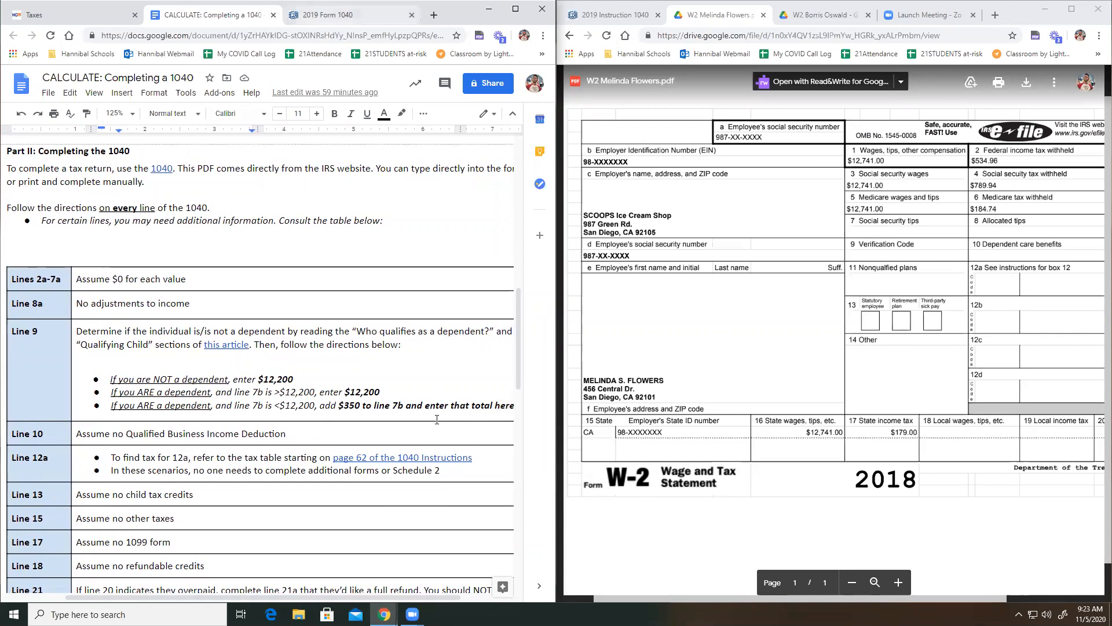
click(338, 15)
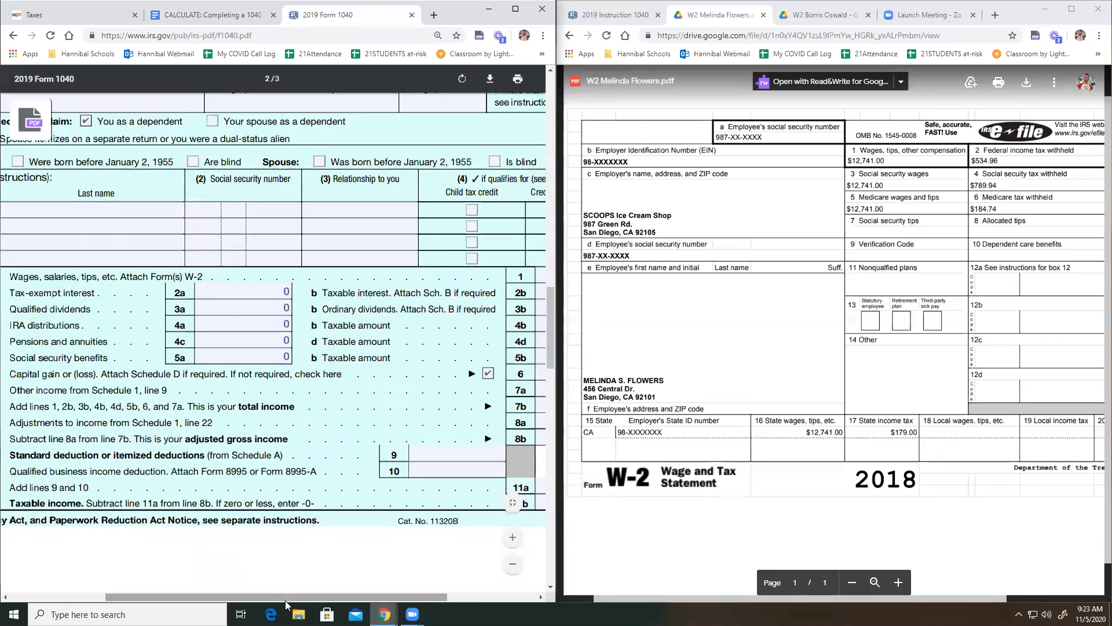
scroll(285, 600, right, 3)
key(Tab)
text(0)
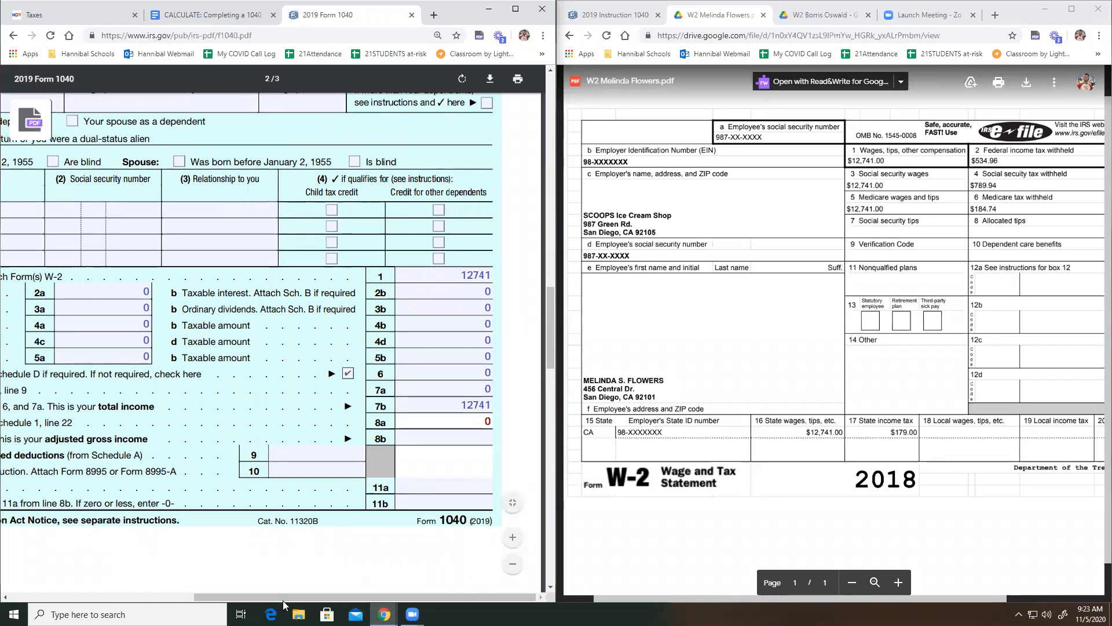
- Subtract line 8a from line 7b and enter 12741 as adjusted gross income on line 8b
scroll(283, 600, left, 1)
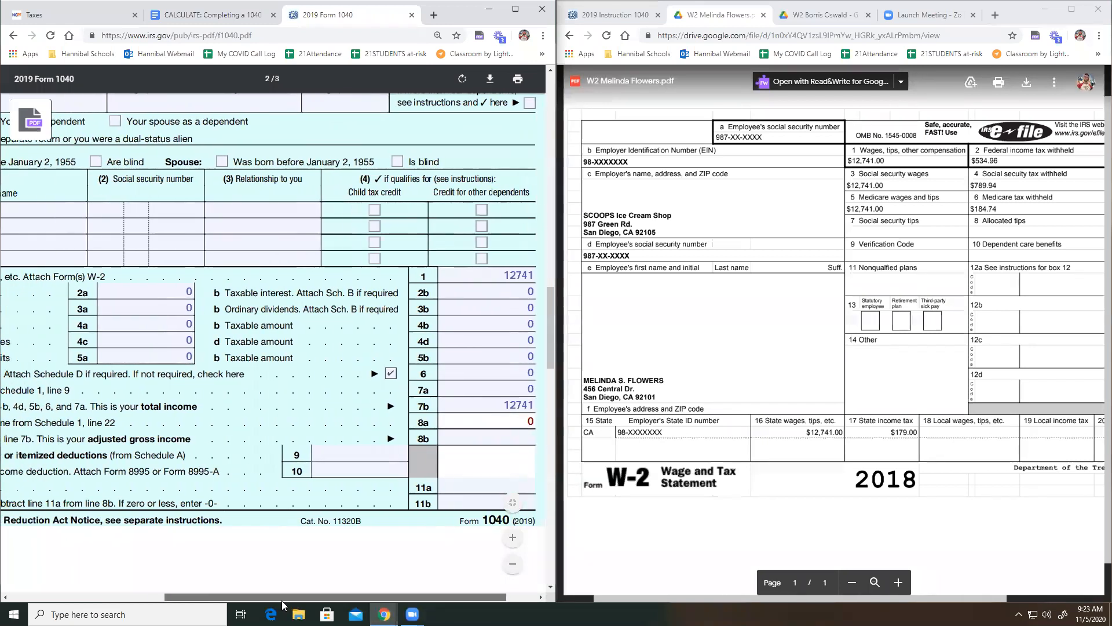
scroll(282, 600, left, 4)
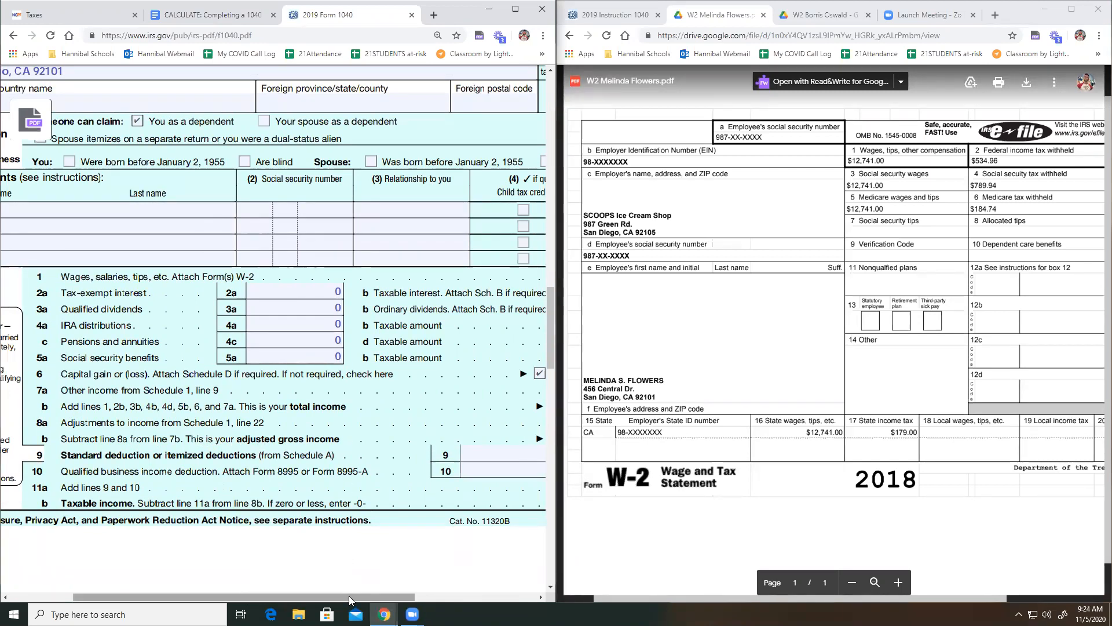
drag(349, 600, 473, 605)
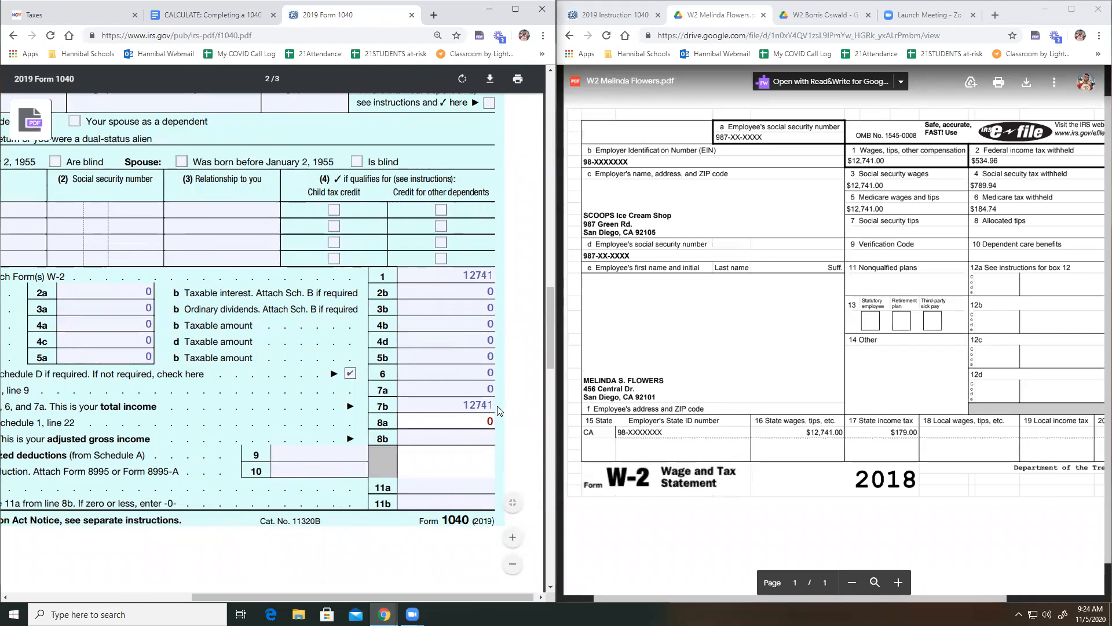
key(Tab)
text(12741)
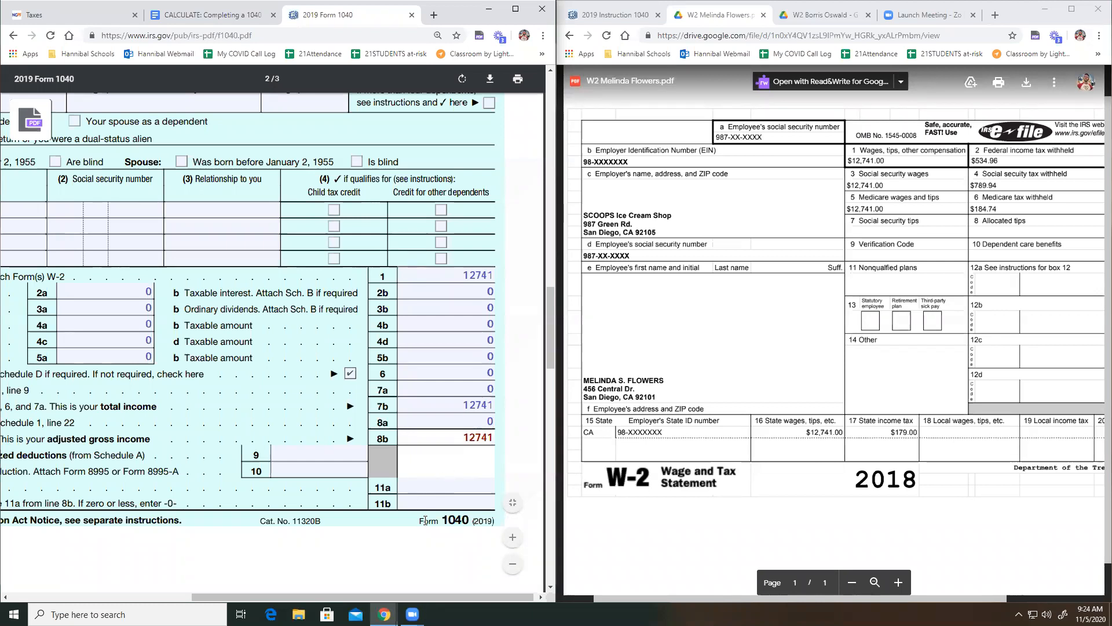
- Check the assignment's instruction for line 9 and enter 12400 as the standard deduction on Form 1040
drag(409, 599, 291, 558)
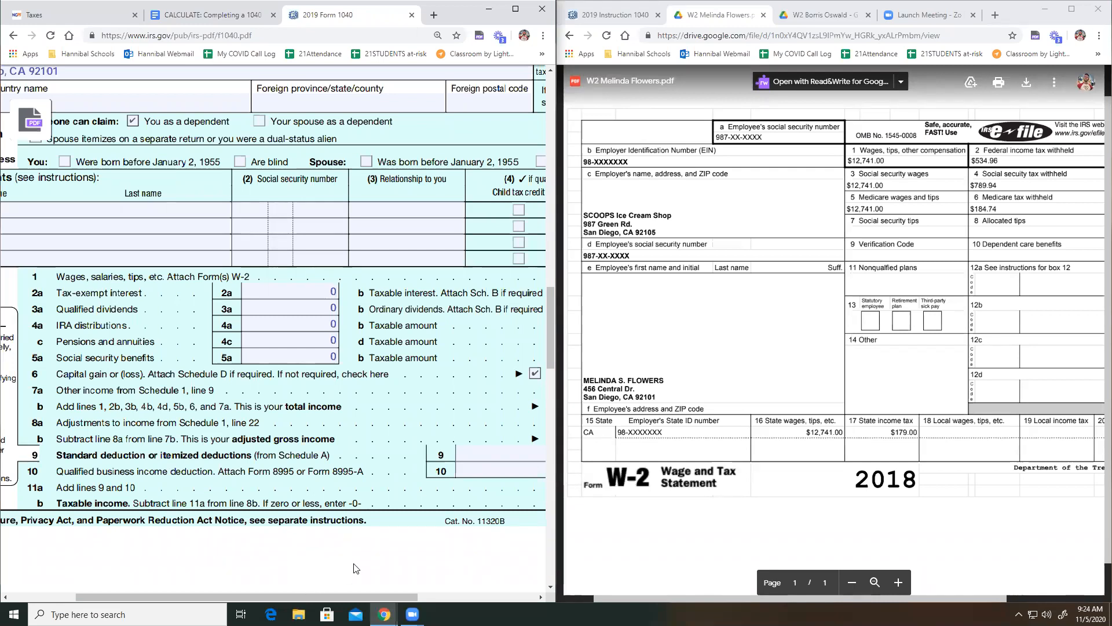
drag(363, 592, 331, 580)
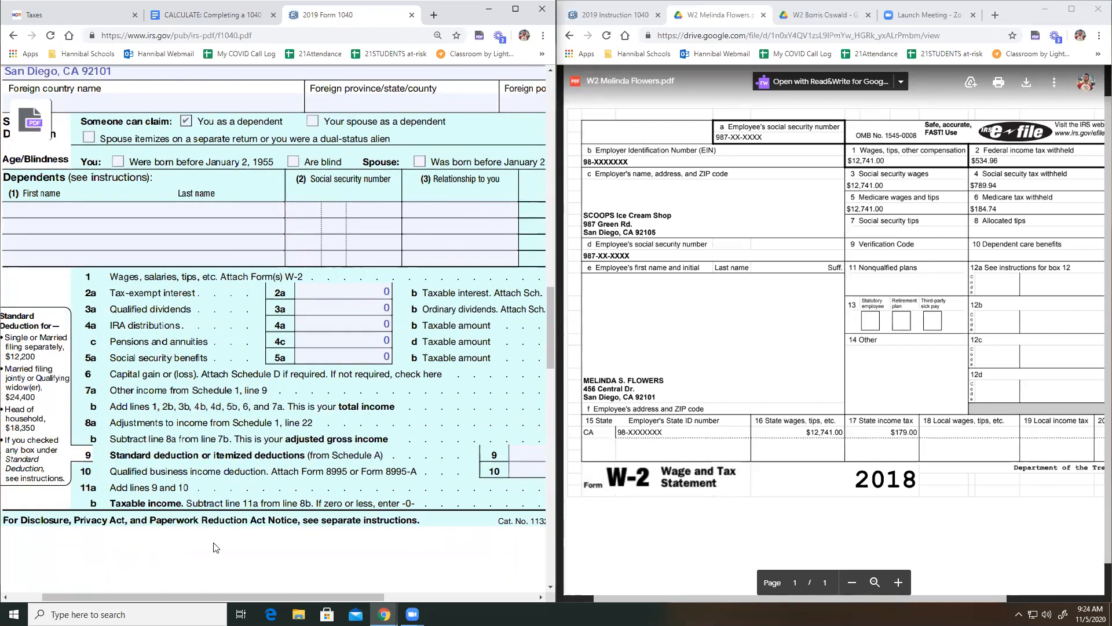
drag(211, 596, 276, 590)
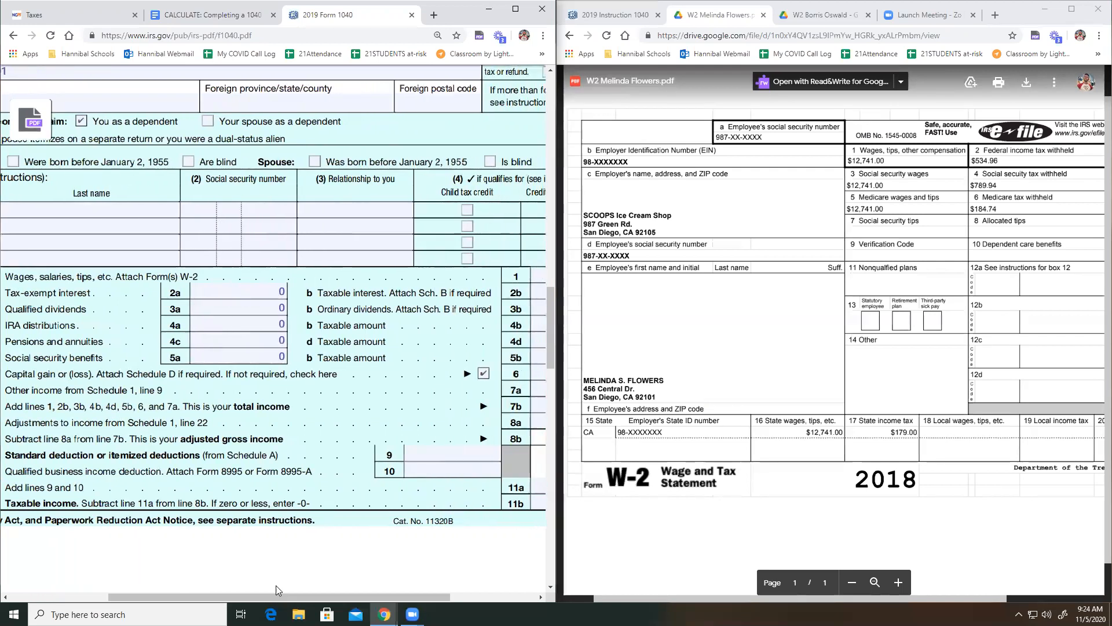
click(239, 16)
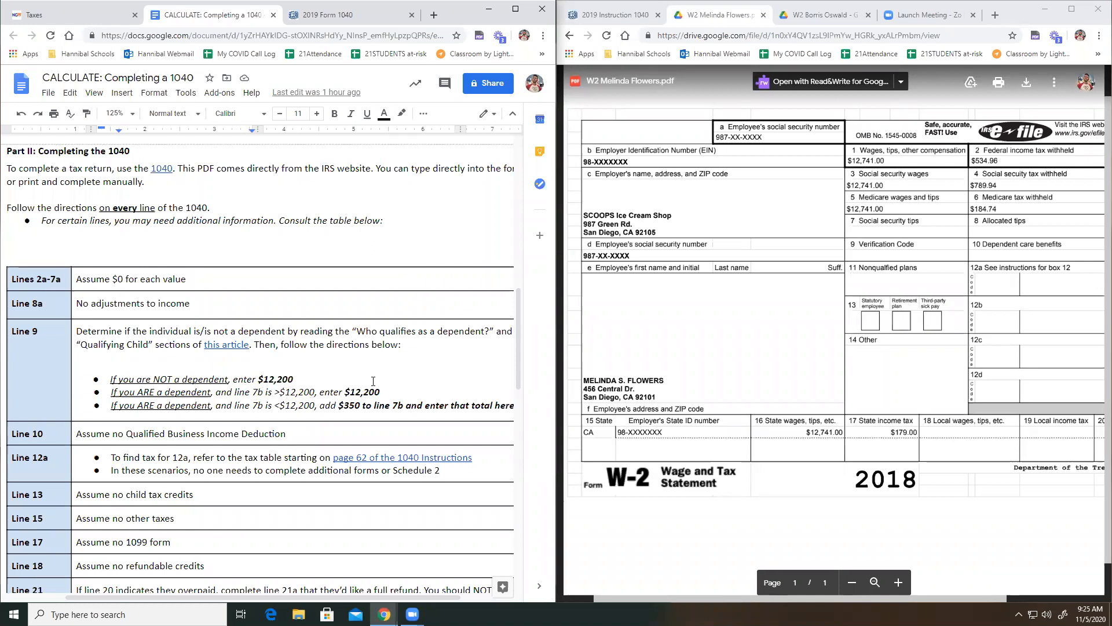
click(362, 14)
drag(366, 601, 447, 600)
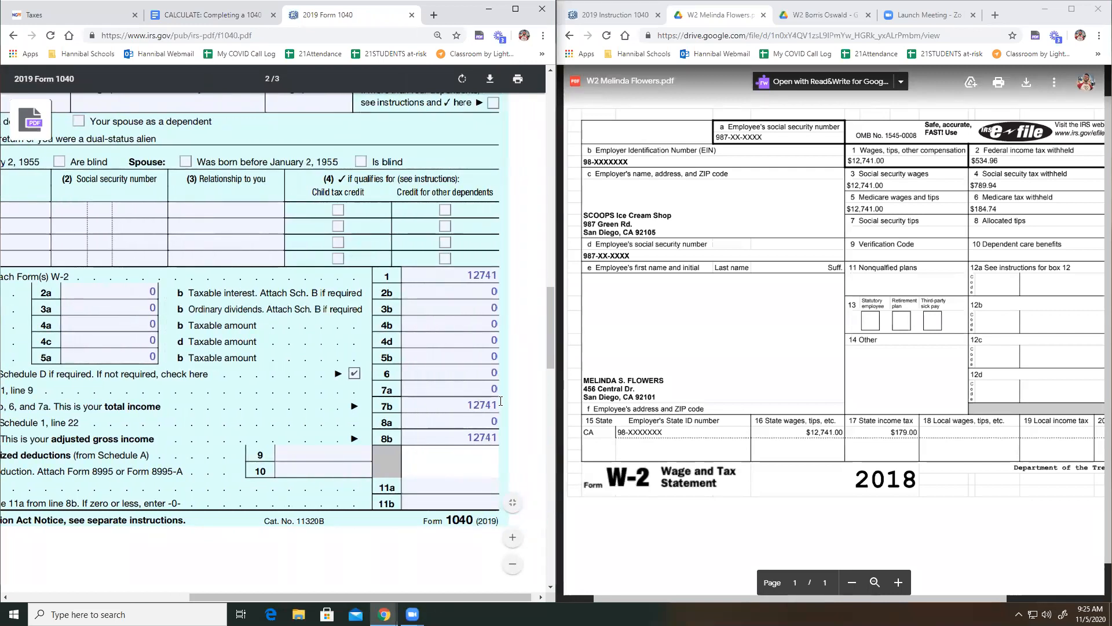
drag(341, 596, 285, 595)
click(383, 454)
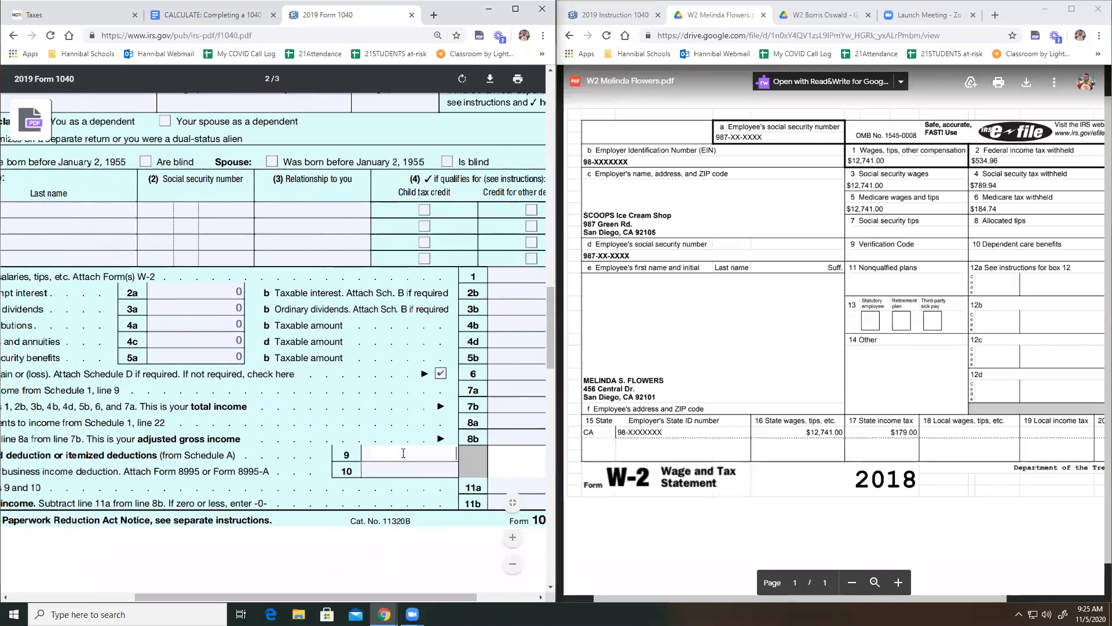
text(12400)
- Enter 0 as the qualified business income deduction on line 10
drag(316, 597, 290, 592)
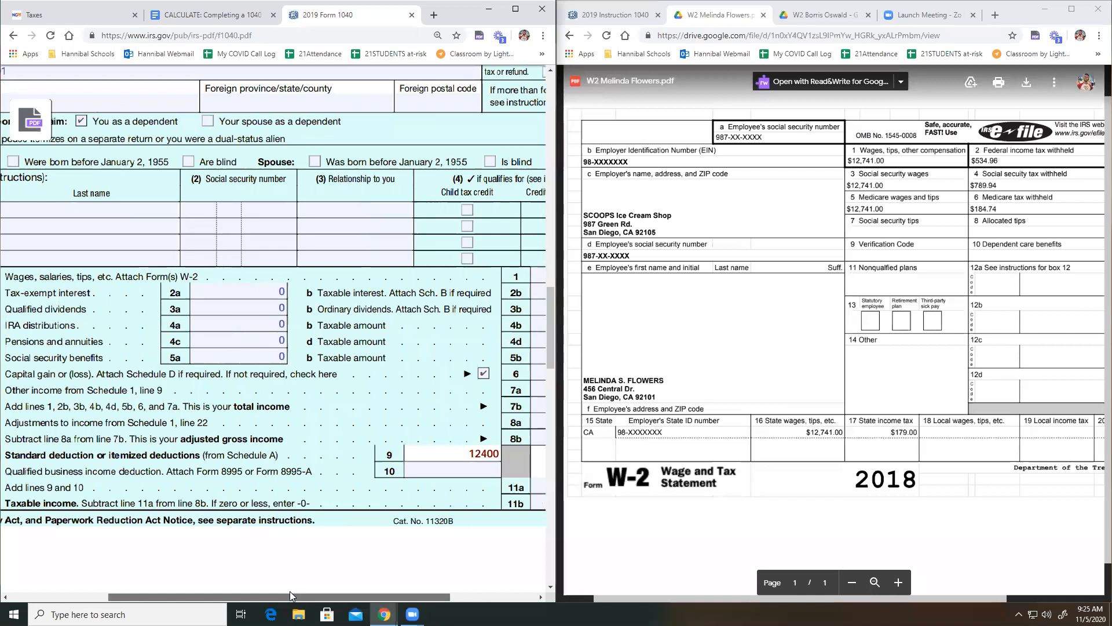
drag(290, 591, 285, 594)
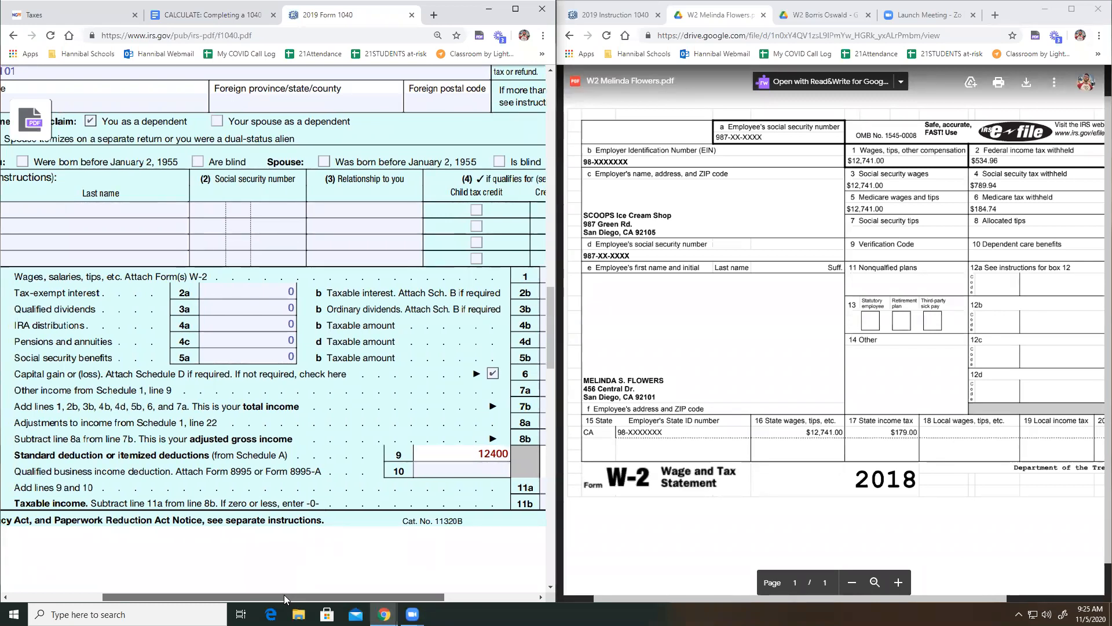
drag(284, 594, 271, 590)
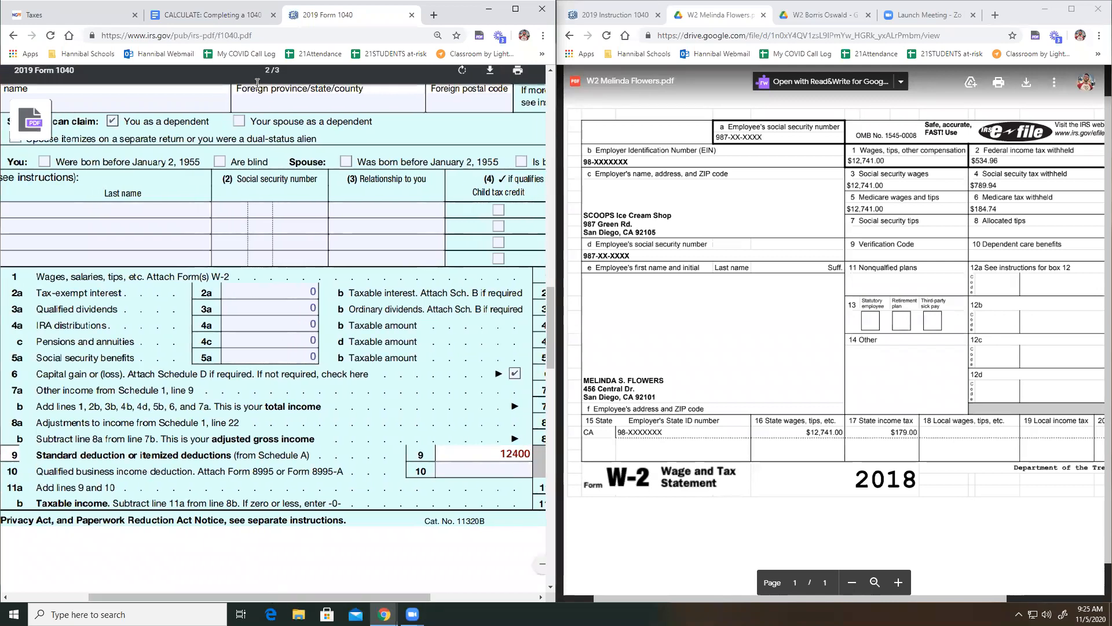
key(Tab)
text(0)
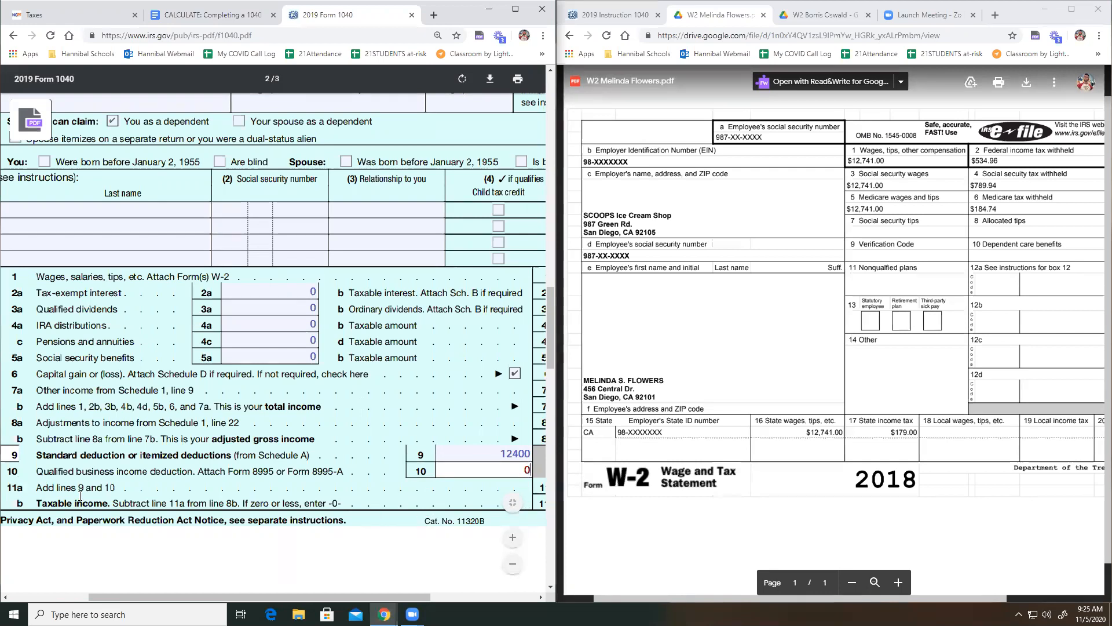
- Add lines 9 and 10 and enter 12400 as the total on line 11a
drag(131, 593, 211, 595)
click(482, 487)
text(12400)
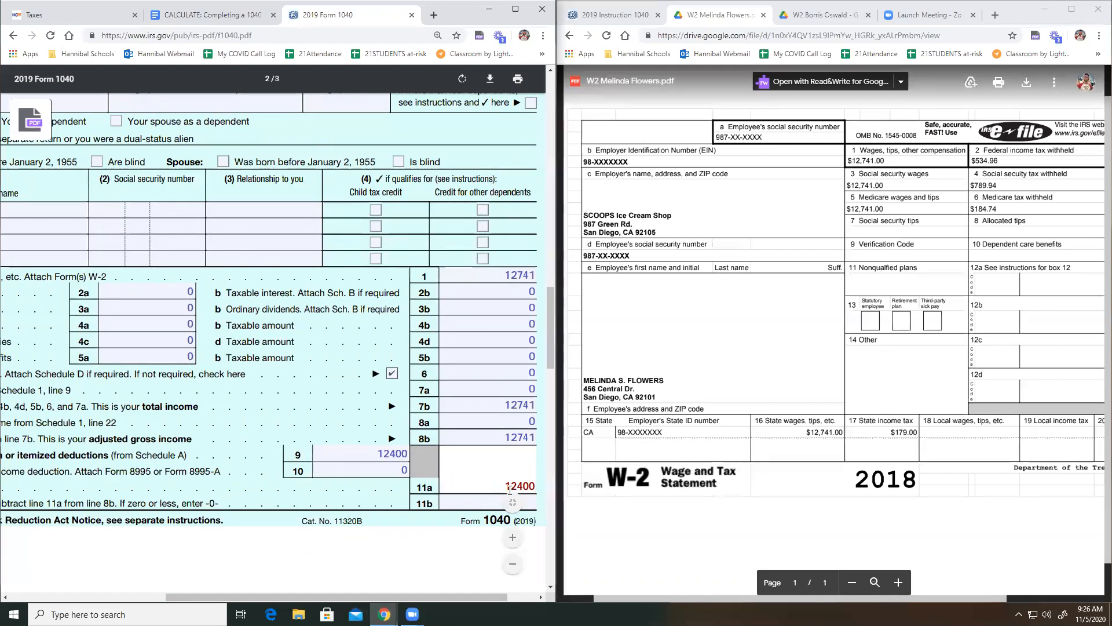
- Subtract line 11a from line 8b and enter 341 as taxable income on line 11b
mouse_move(412, 613)
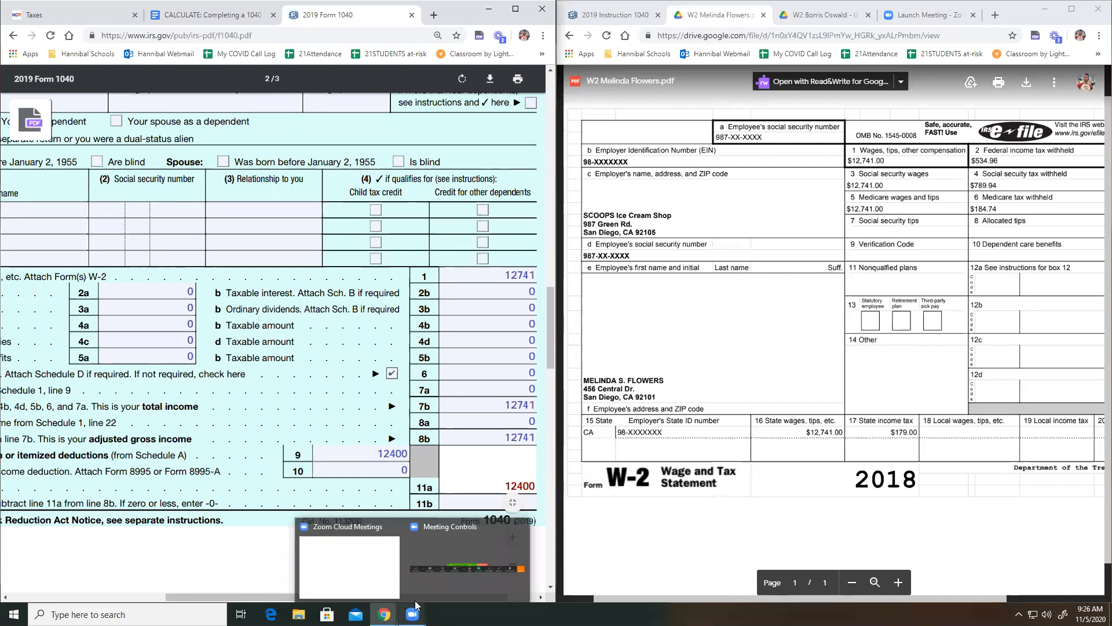
drag(258, 598, 281, 580)
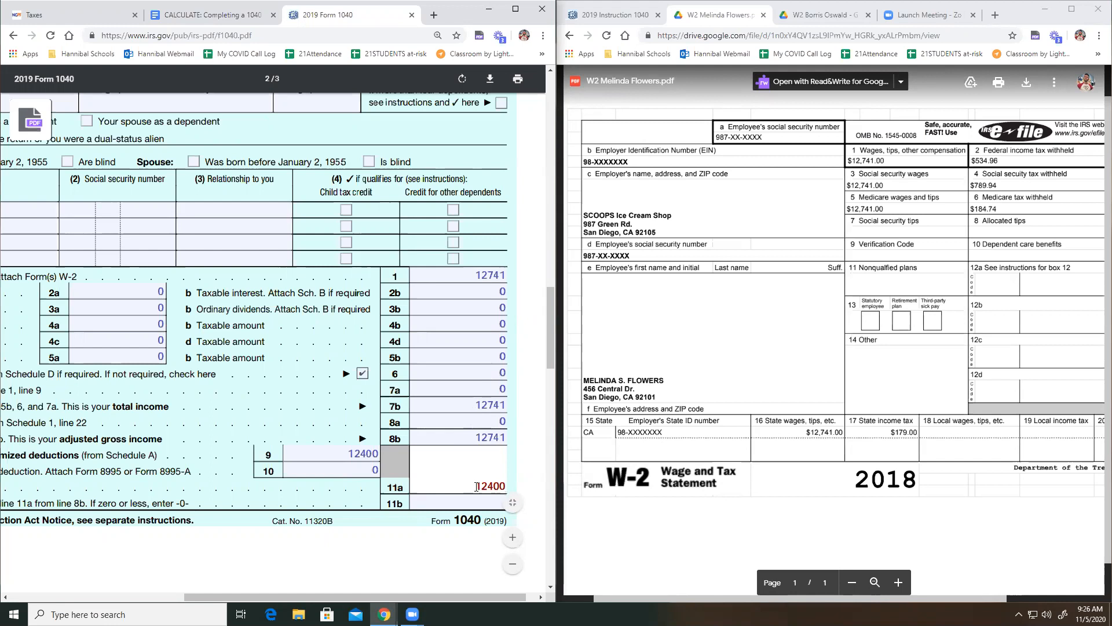
click(476, 504)
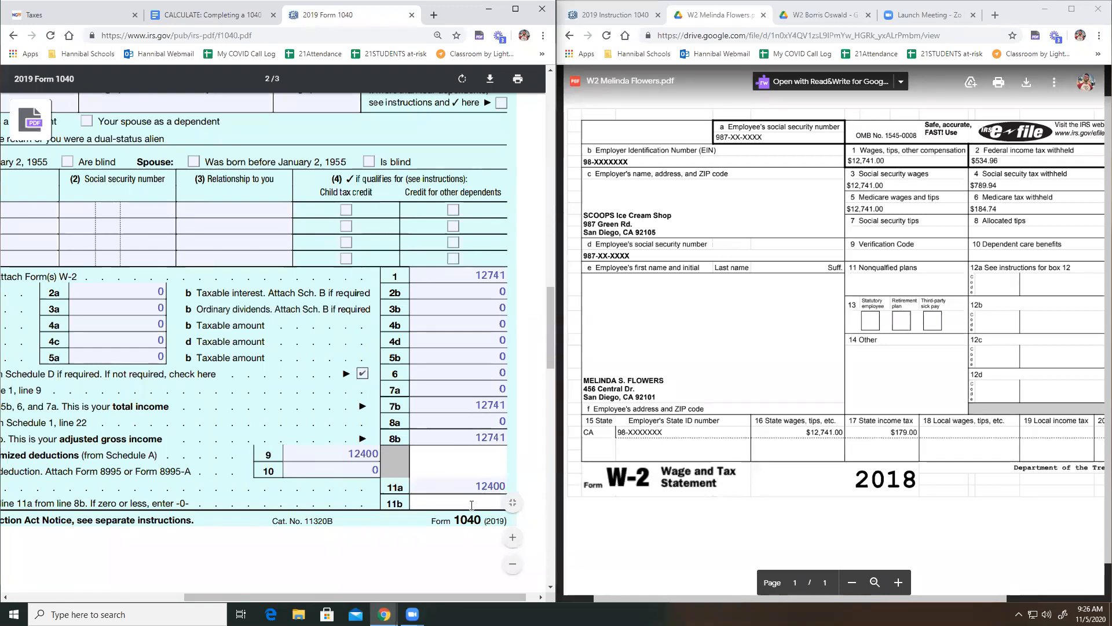
text(341)
- Locate line 12a on page 2 of Form 1040 and read the assignment's instruction for finding that tax amount
scroll(422, 561, down, 1)
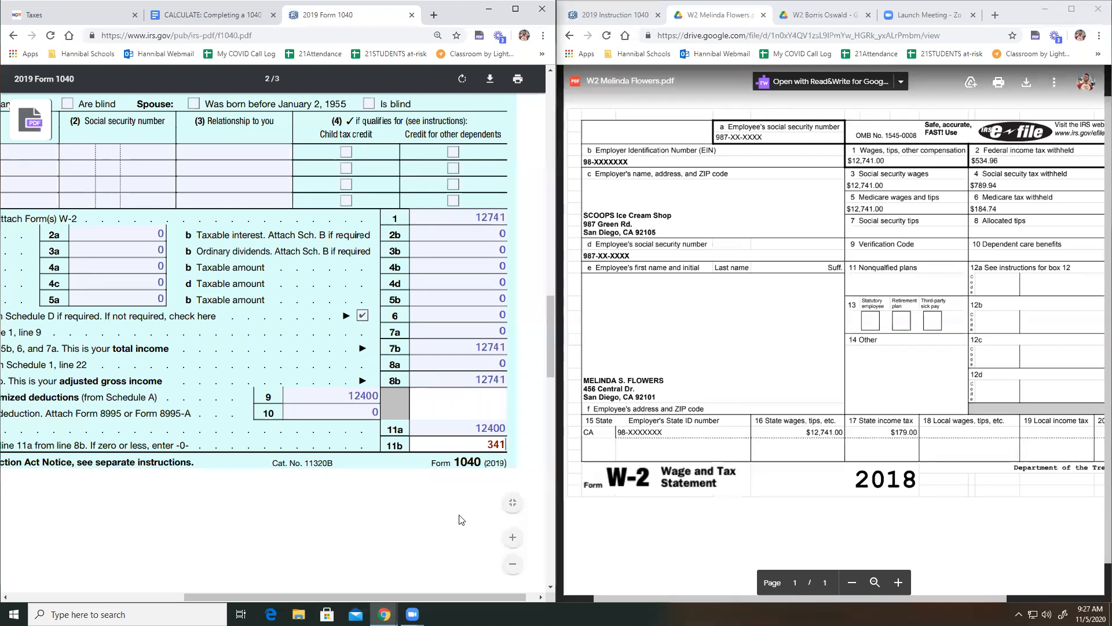
mouse_move(388, 590)
mouse_down()
mouse_move(288, 587)
mouse_move(379, 587)
mouse_up()
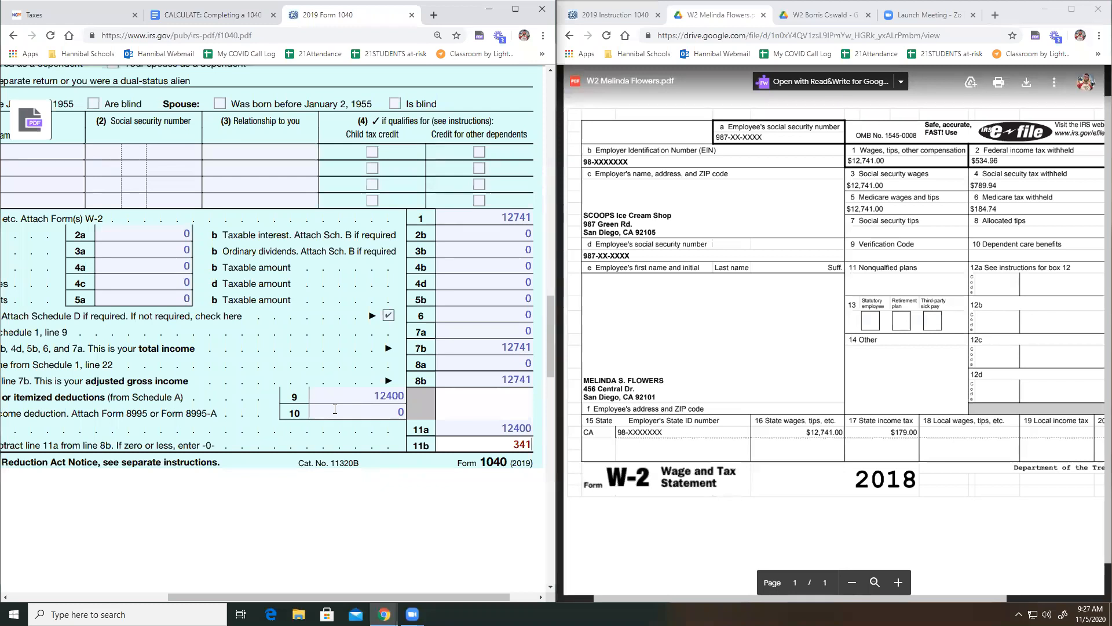
scroll(339, 409, down, 1)
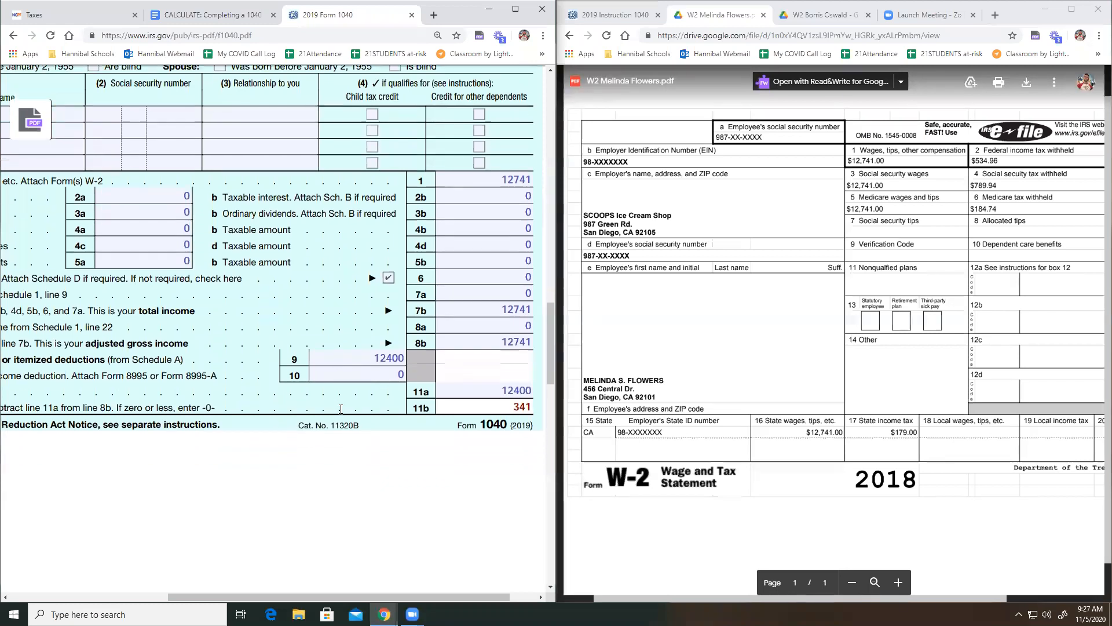
scroll(340, 409, down, 5)
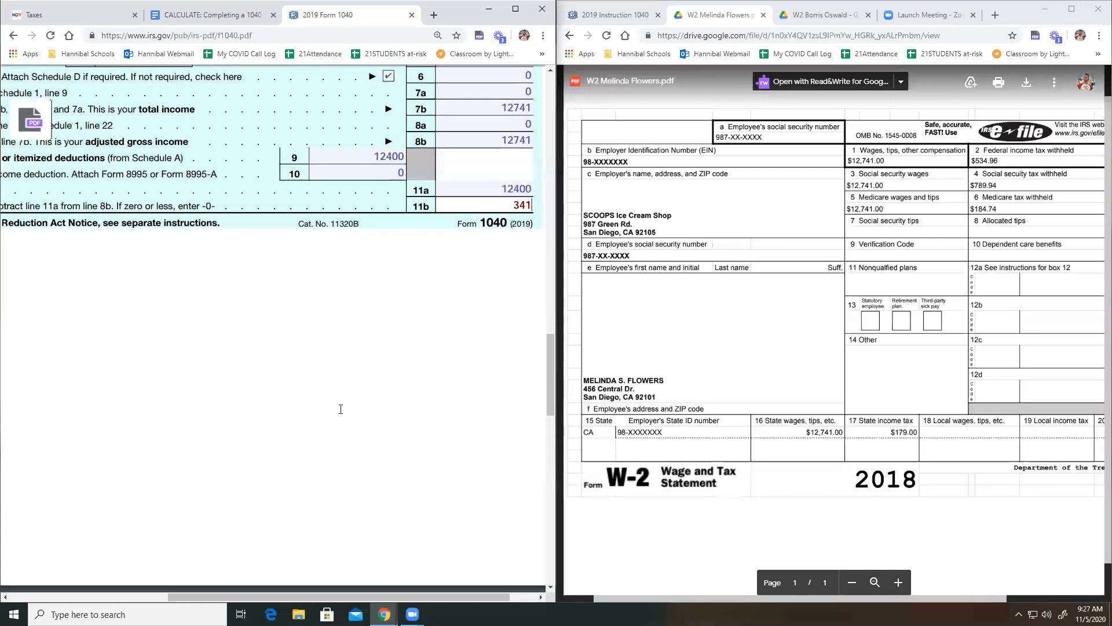
scroll(341, 409, down, 5)
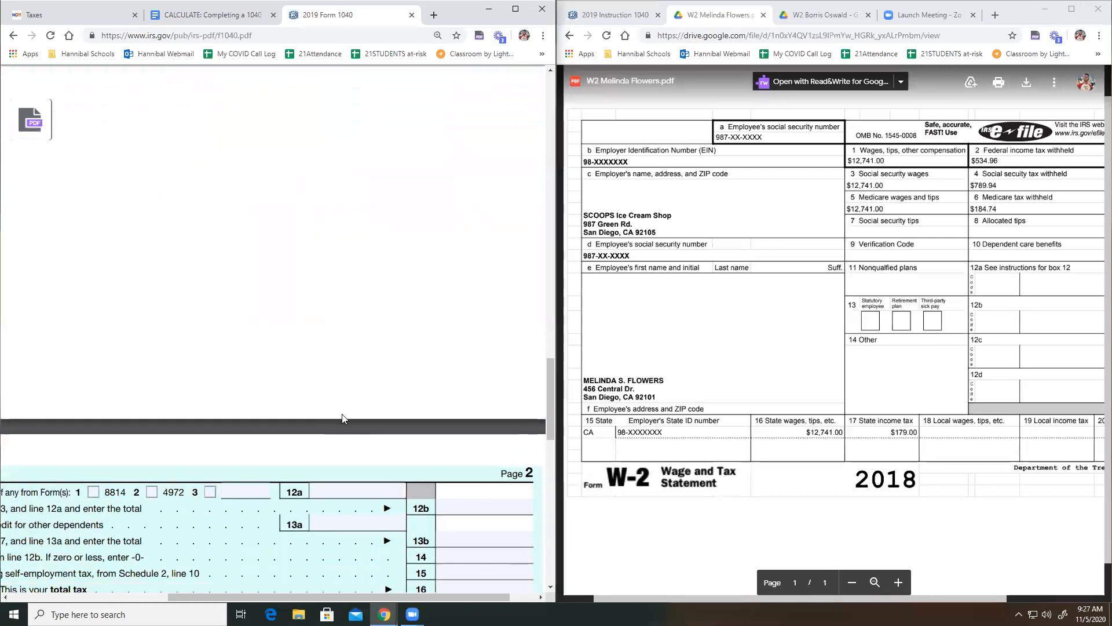
scroll(341, 414, down, 3)
drag(334, 596, 265, 583)
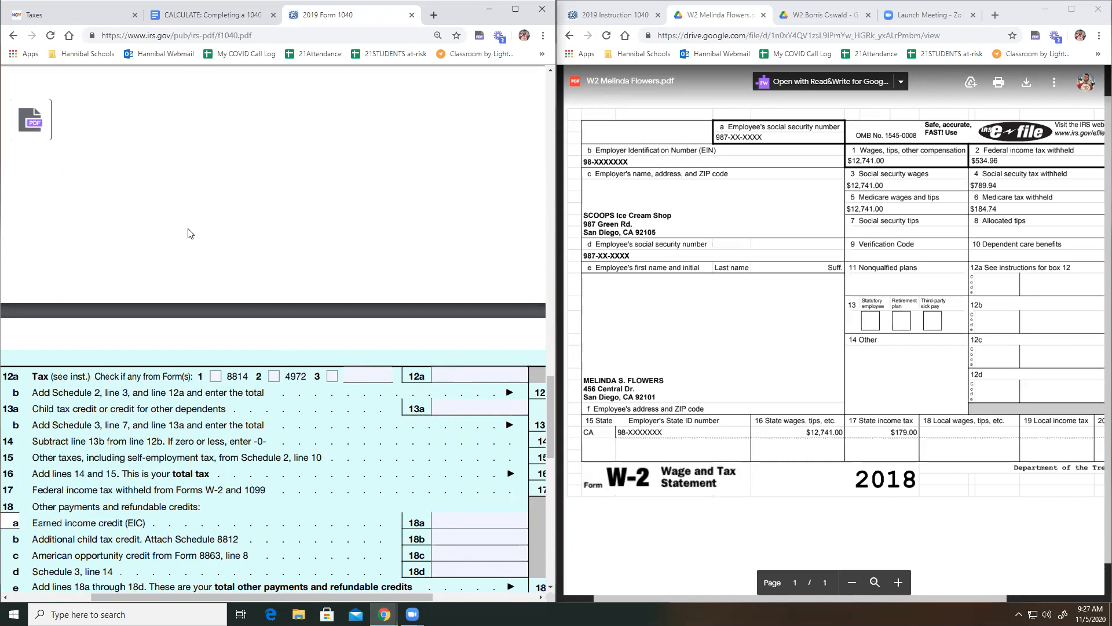
click(212, 16)
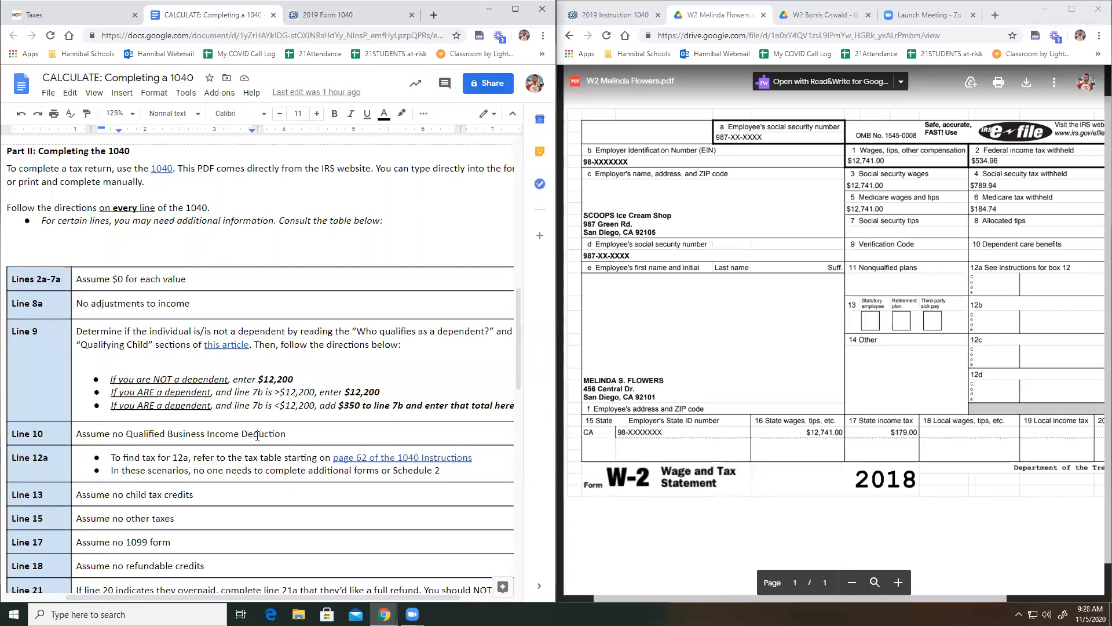
scroll(256, 435, down, 1)
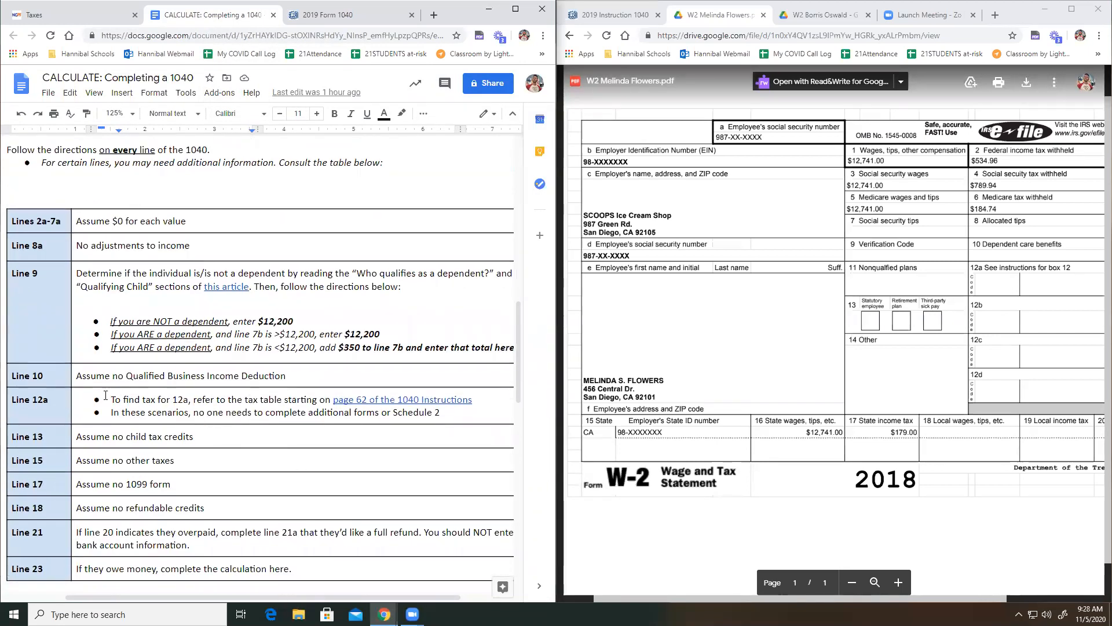
drag(110, 399, 311, 399)
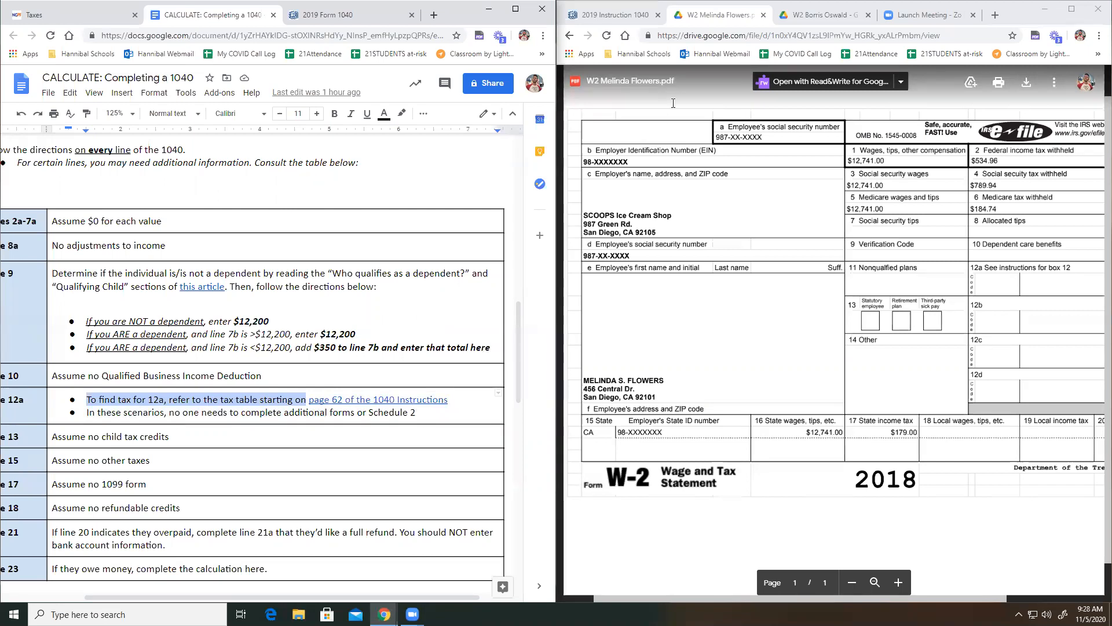
- Bring up the 2019 Tax Table on page 62 of the Form 1040 instructions
click(604, 17)
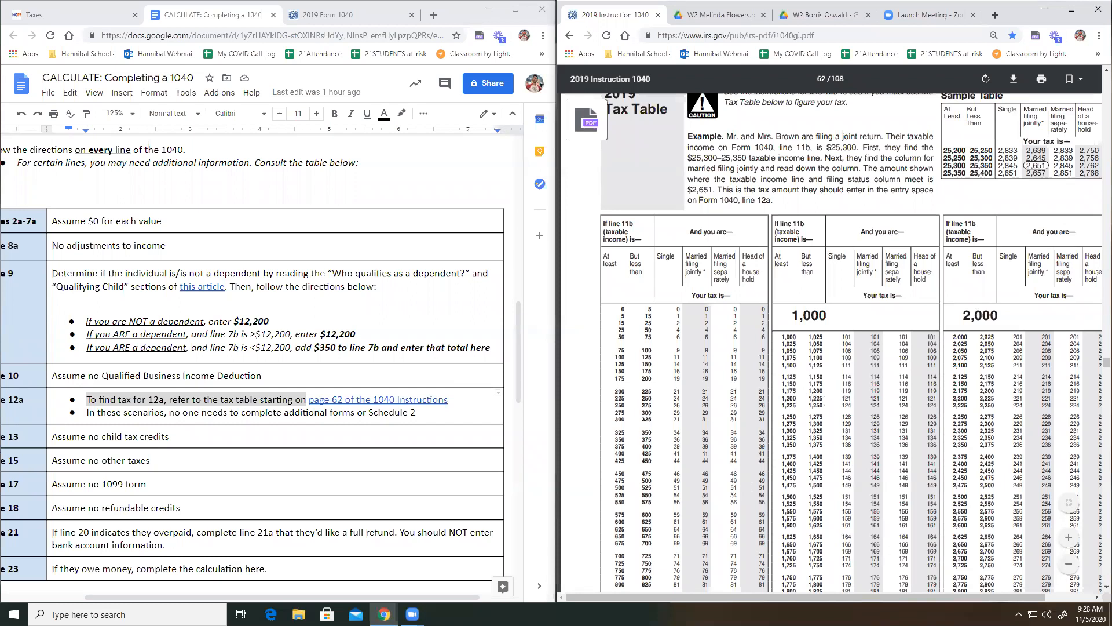
key(alt+Tab)
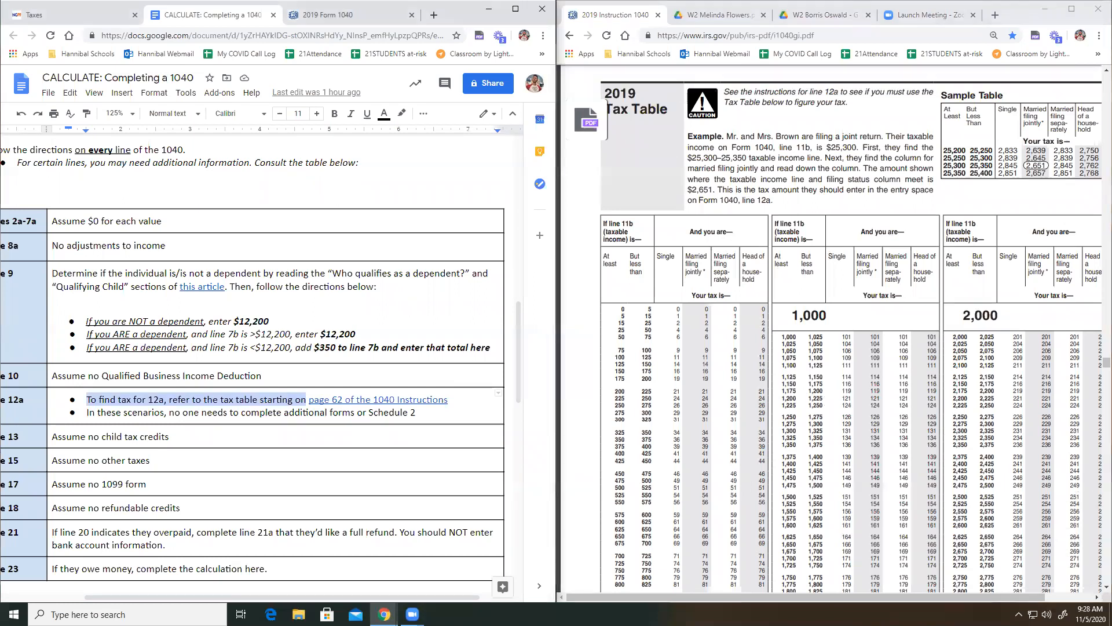
click(899, 419)
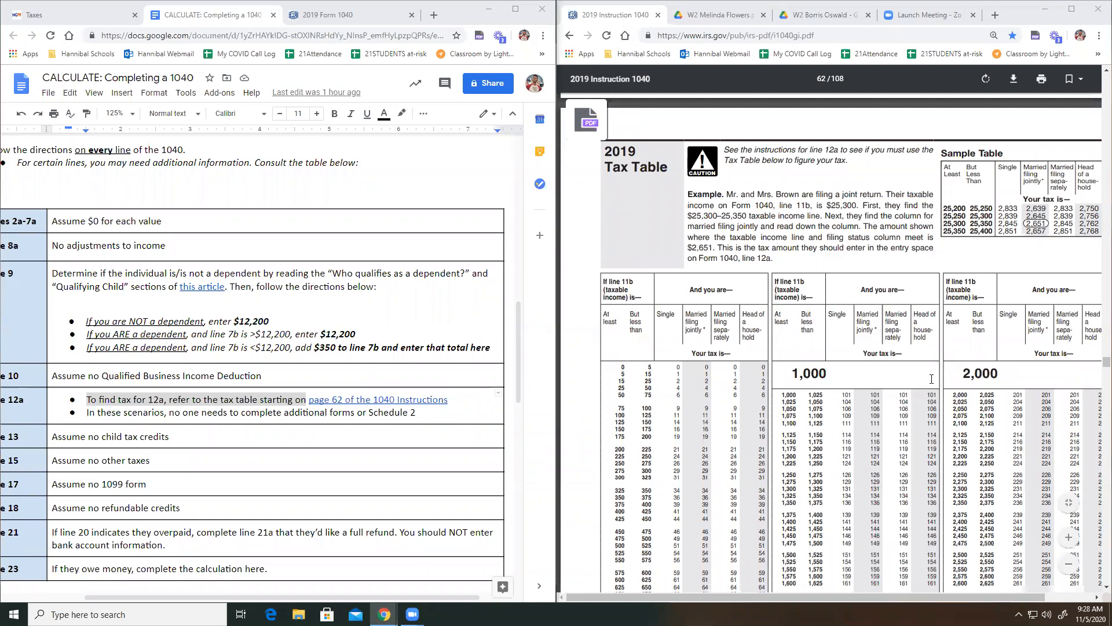
scroll(794, 326, down, 2)
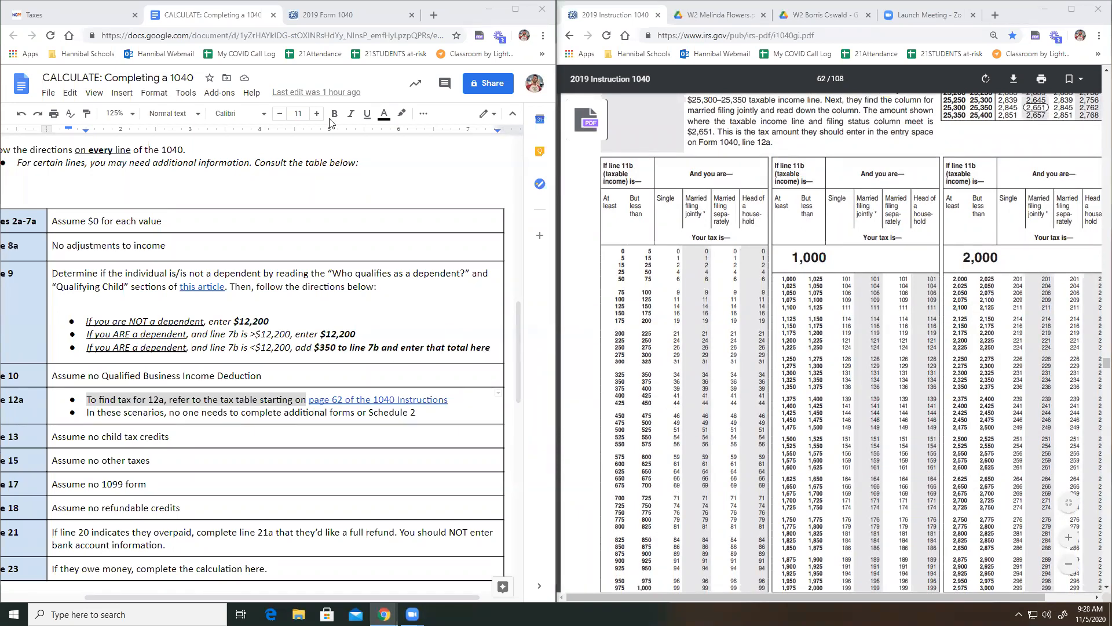
- Return to Form 1040 and check the taxable income entered on line 11b
click(334, 20)
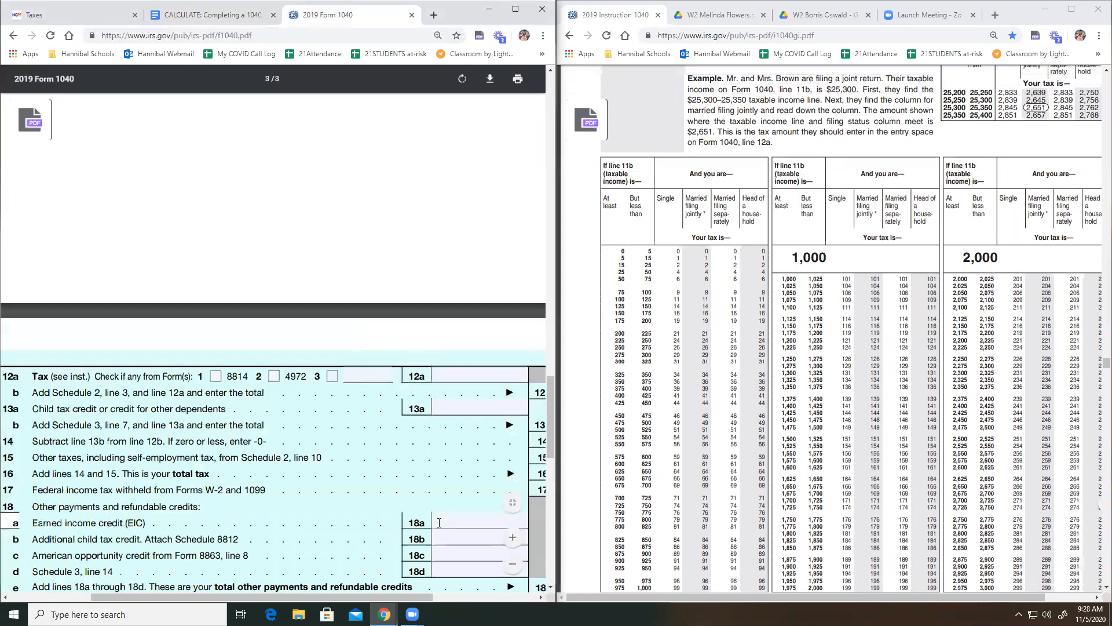
scroll(472, 483, up, 2)
scroll(472, 482, up, 5)
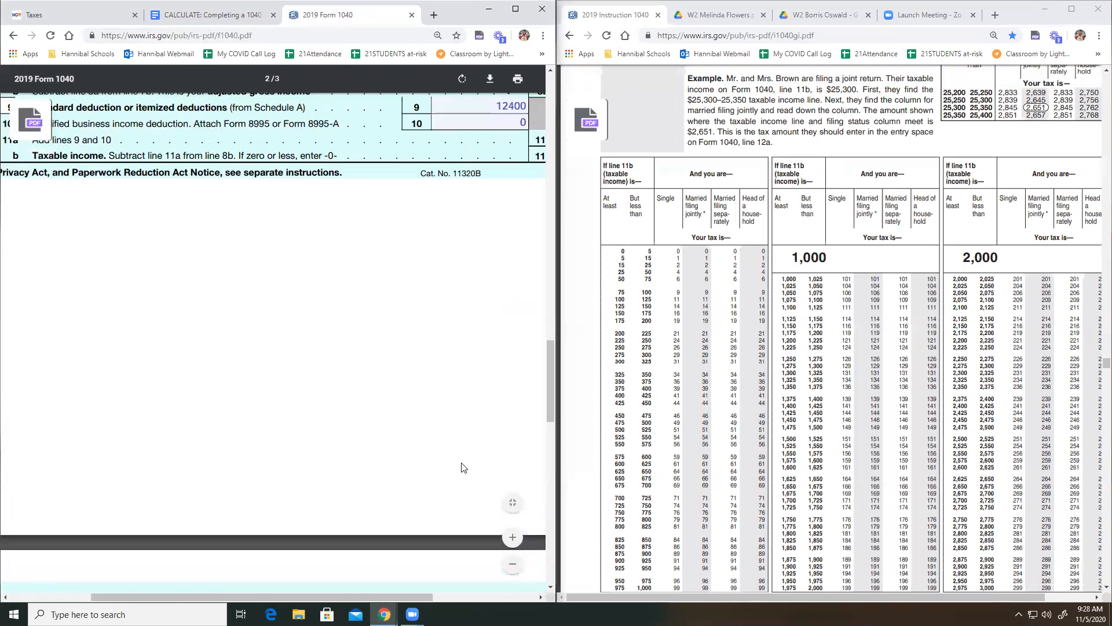
scroll(343, 340, right, 1)
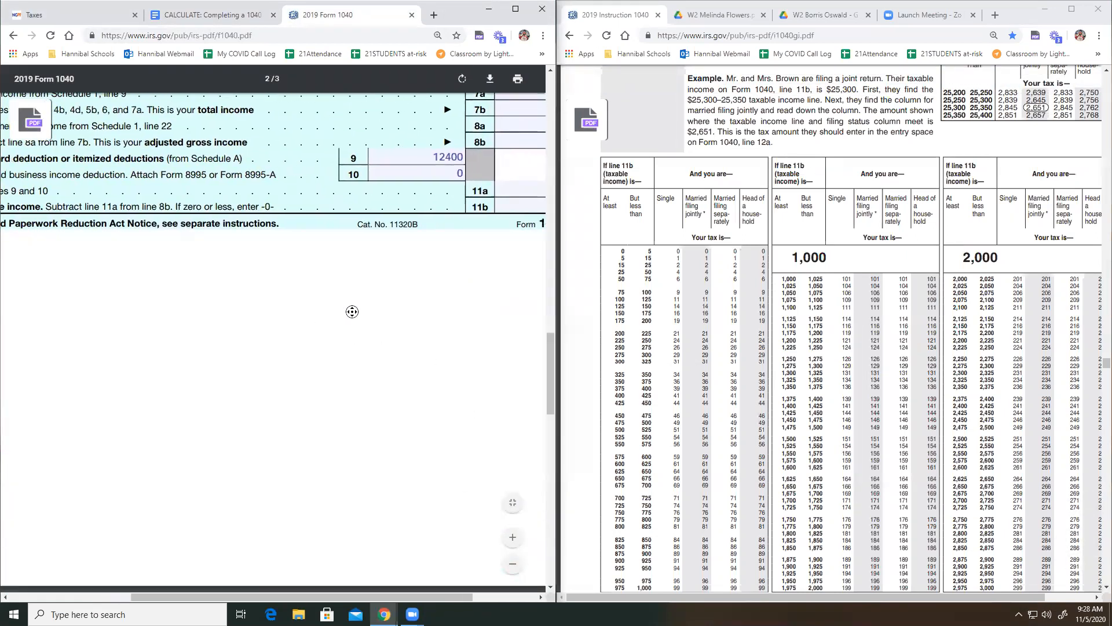
scroll(378, 308, right, 3)
scroll(509, 215, up, 1)
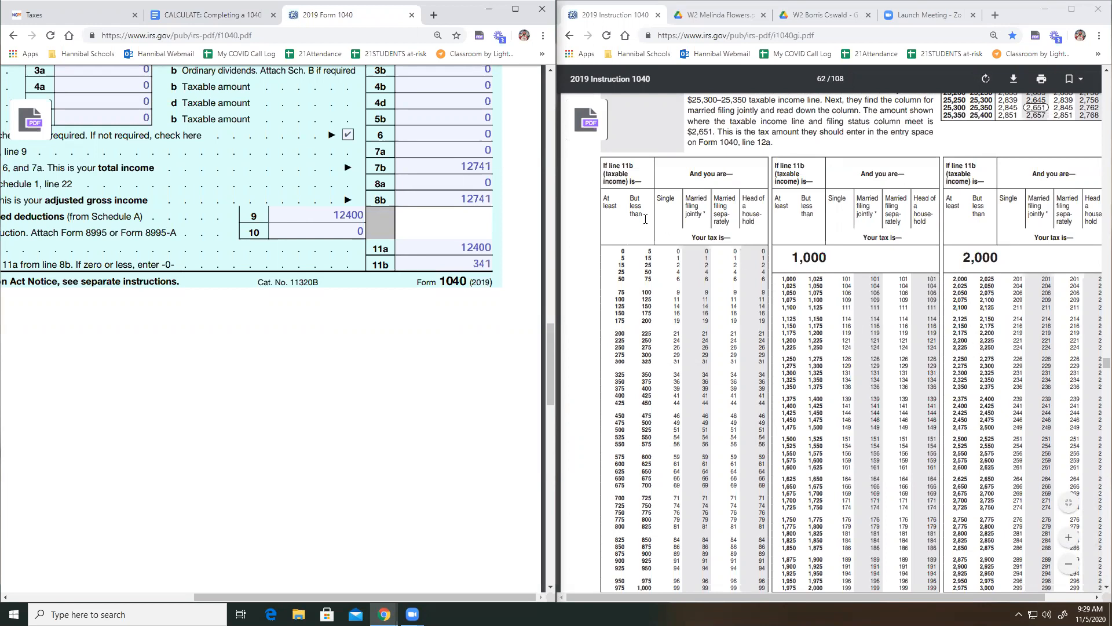
- Find the 325–350 taxable income row in the 2019 Tax Table for the line 11b amount of 341
scroll(737, 234, up, 2)
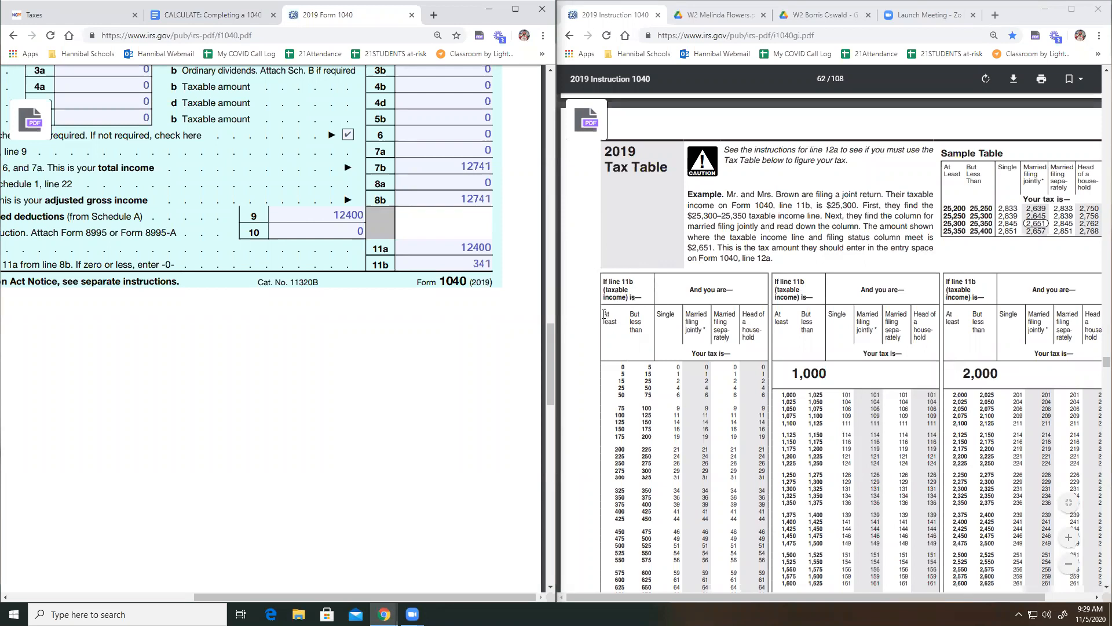
scroll(606, 315, down, 1)
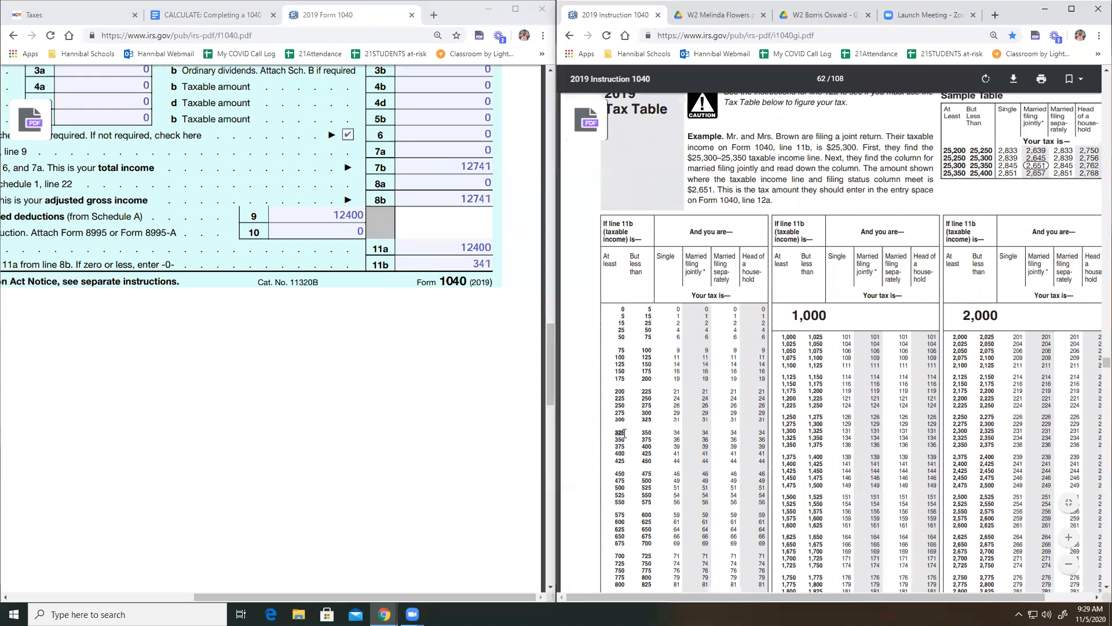
double_click(621, 430)
scroll(811, 282, down, 1)
scroll(811, 283, down, 1)
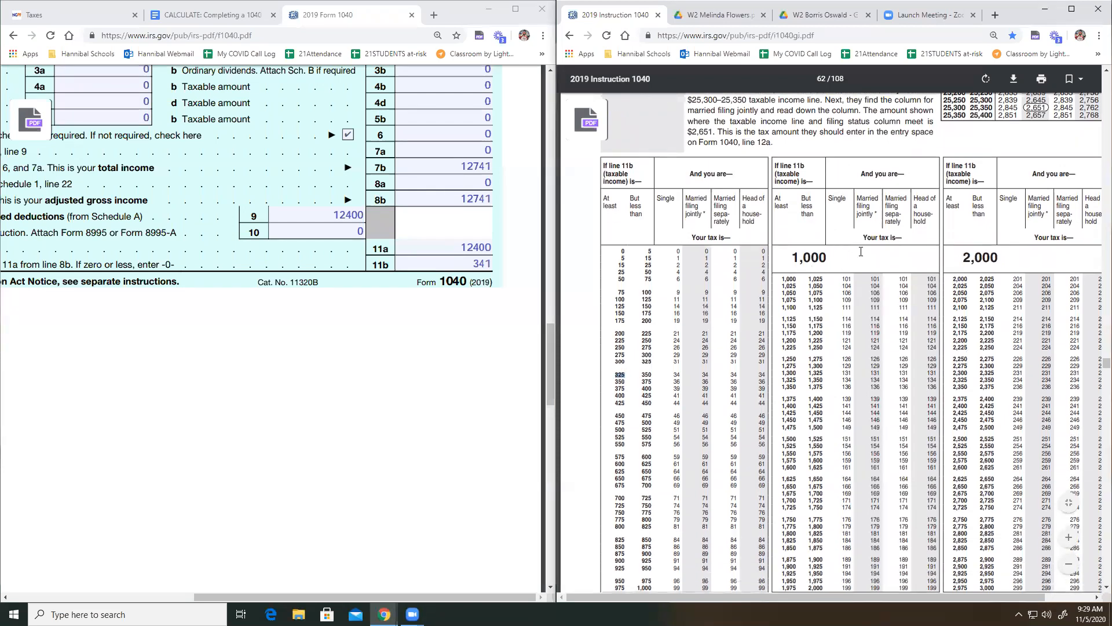
- Enlarge the 2019 Tax Table and read the Single filer's tax in the row for at least 325 but less than 350
right_click(1042, 513)
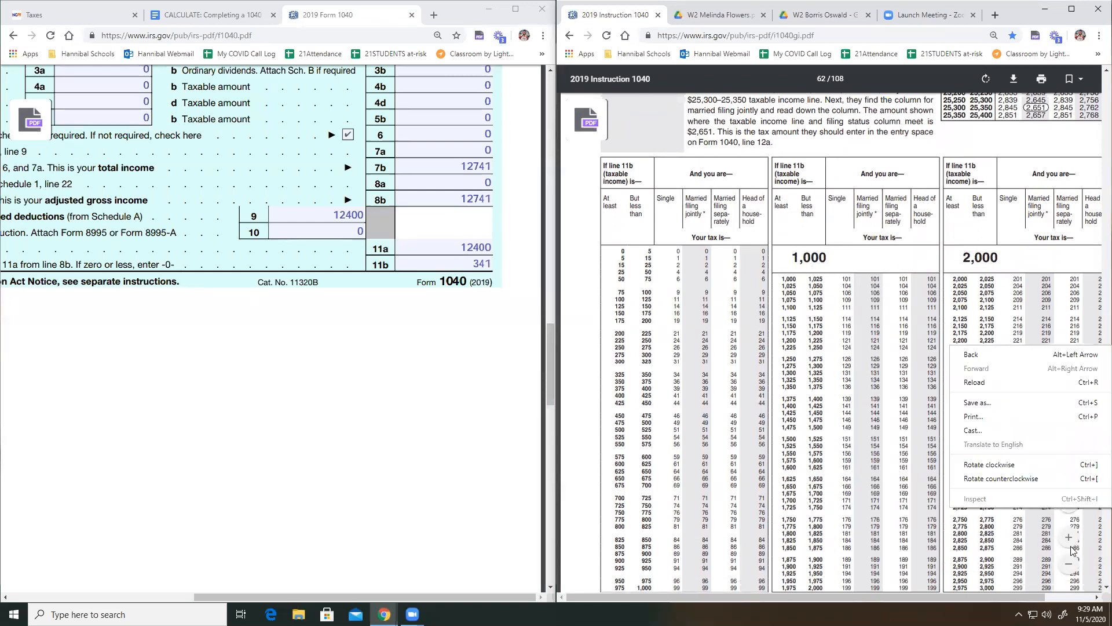
click(1071, 543)
click(1065, 533)
scroll(938, 392, down, 3)
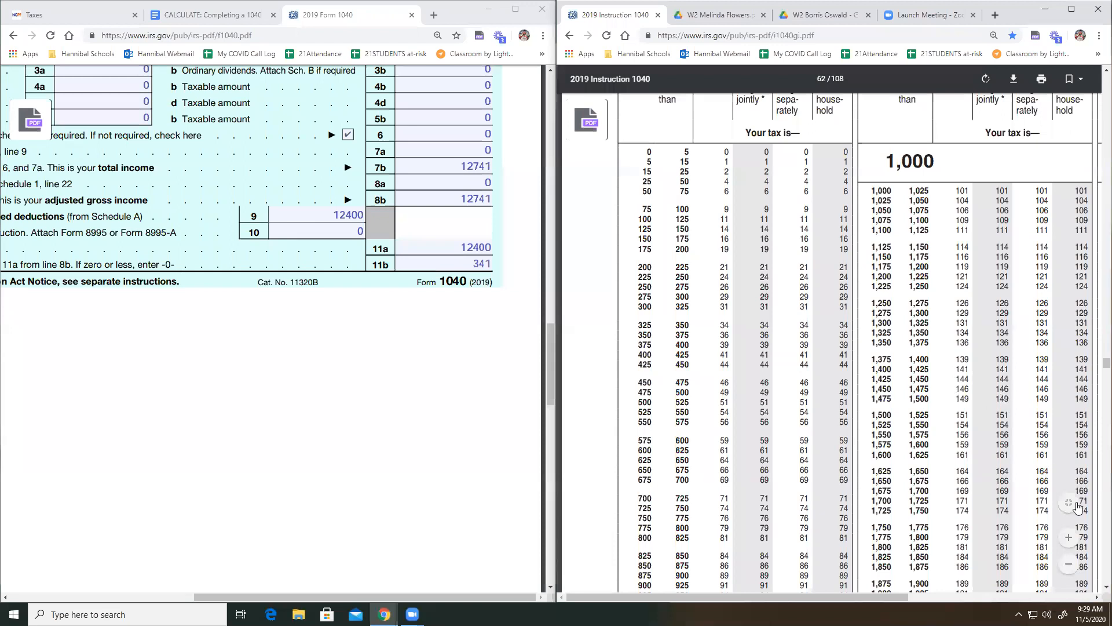
click(1068, 538)
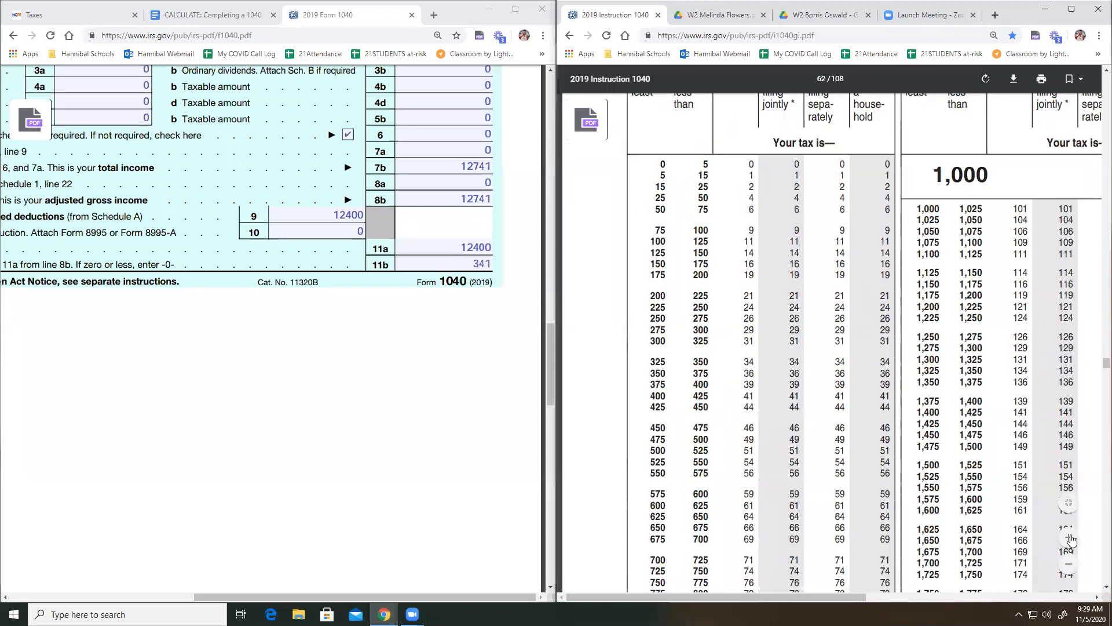
scroll(832, 386, up, 1)
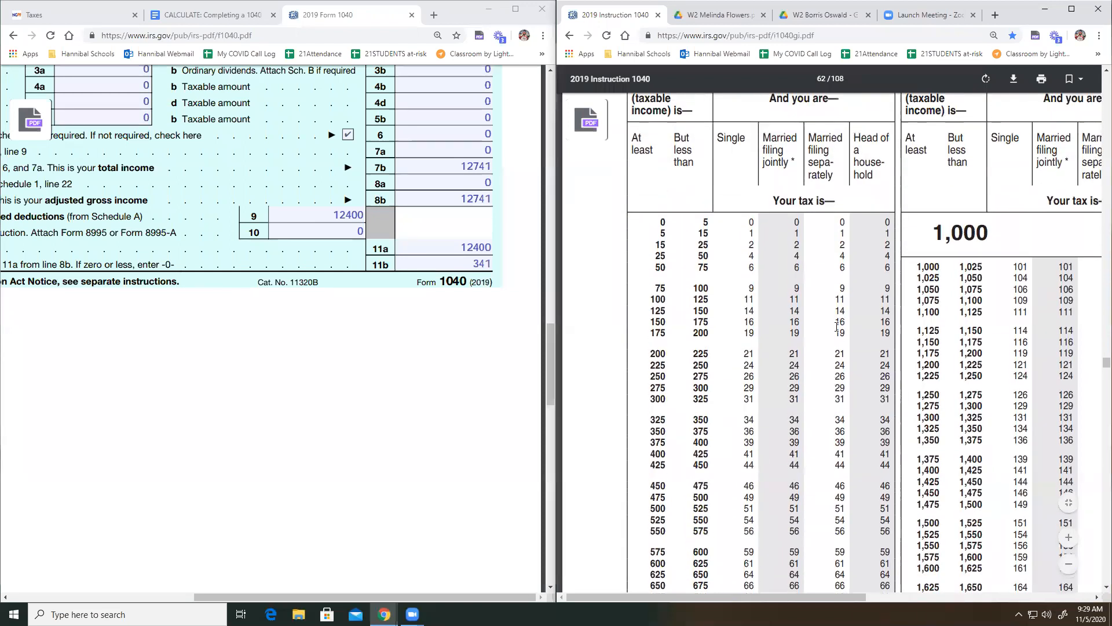
scroll(837, 328, up, 1)
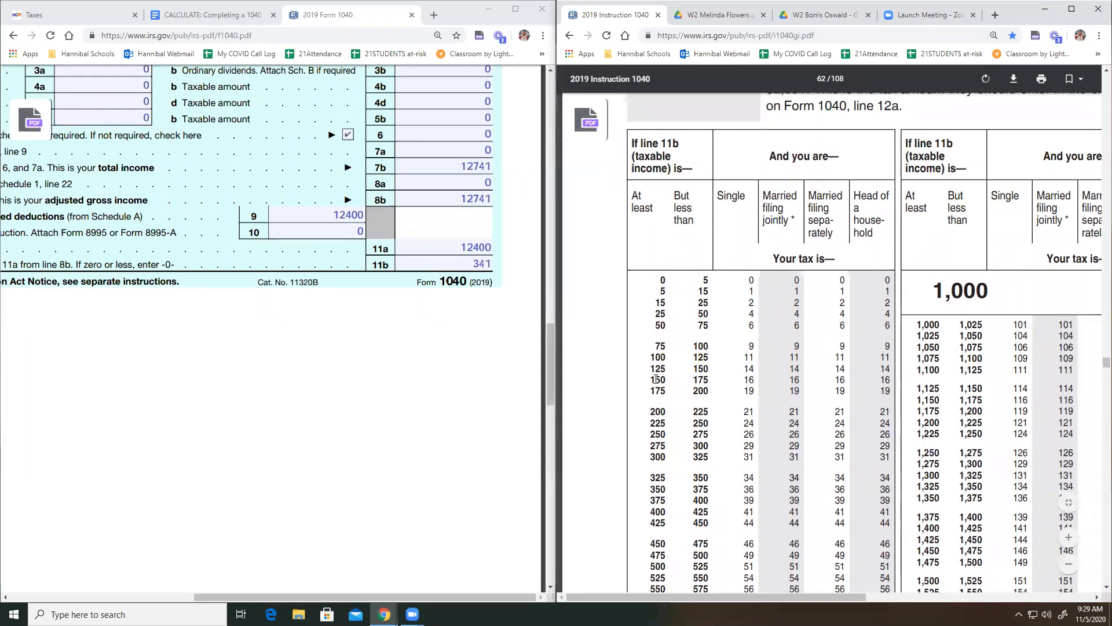
scroll(675, 290, down, 1)
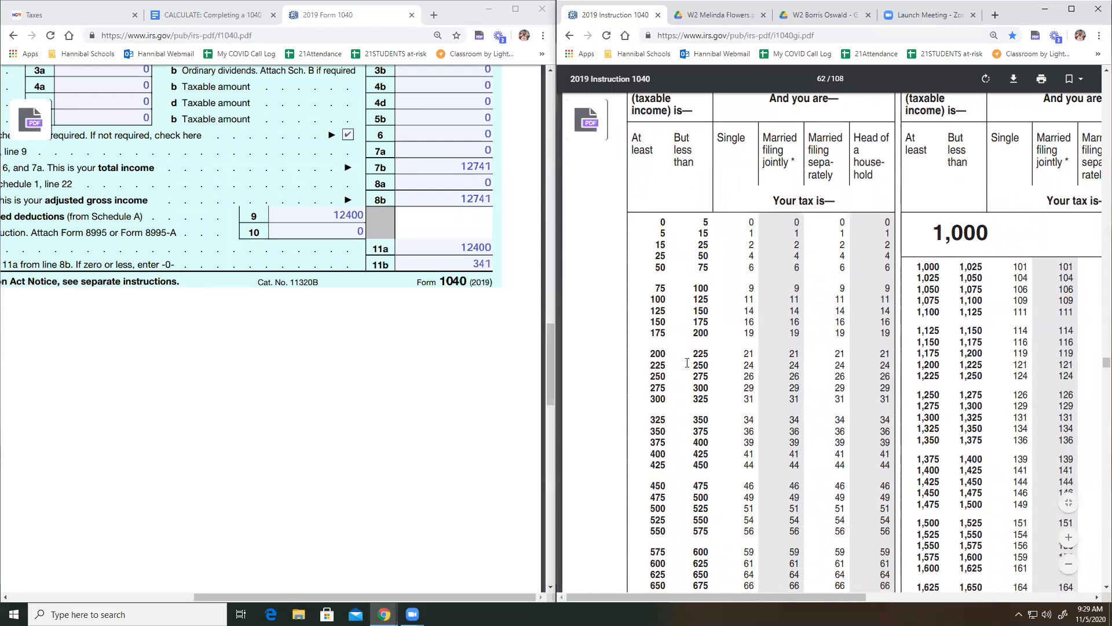
drag(648, 418, 666, 418)
mouse_move(694, 418)
mouse_down()
mouse_move(704, 415)
mouse_move(667, 418)
mouse_move(709, 417)
mouse_up()
click(752, 417)
- Enter 34 as the tax on line 12a of Form 1040's page 2
scroll(429, 397, down, 5)
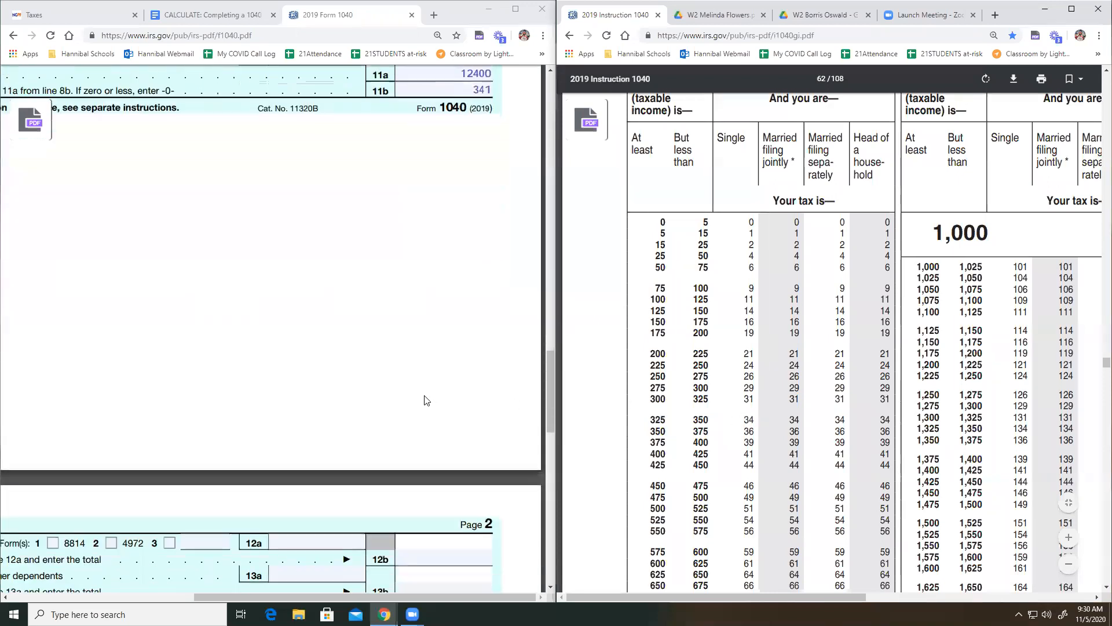
scroll(424, 397, down, 1)
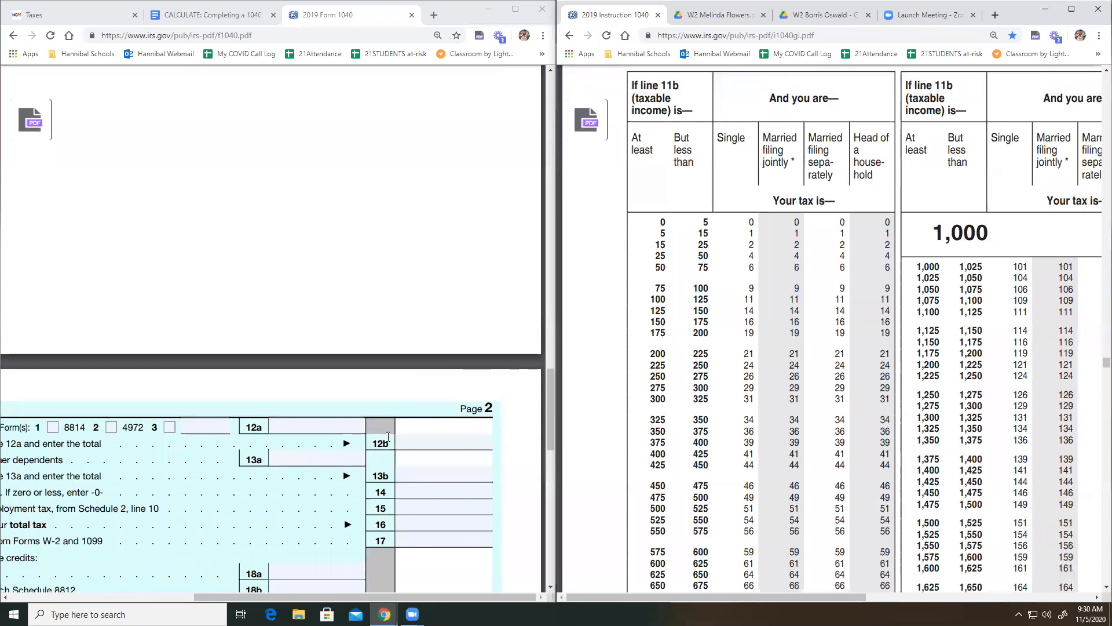
click(340, 427)
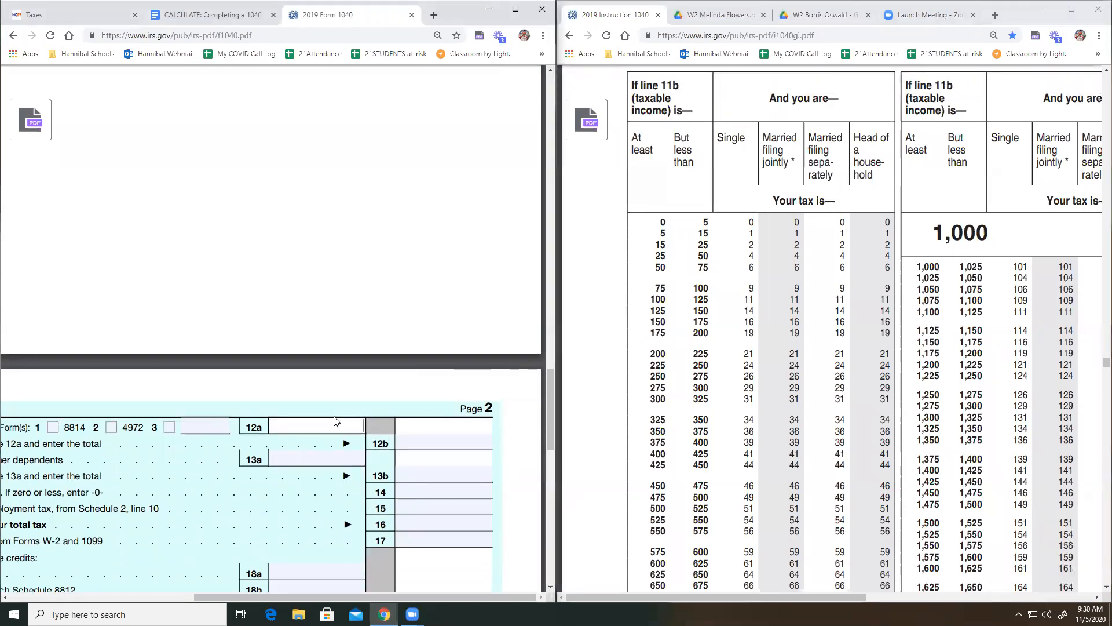
text(34)
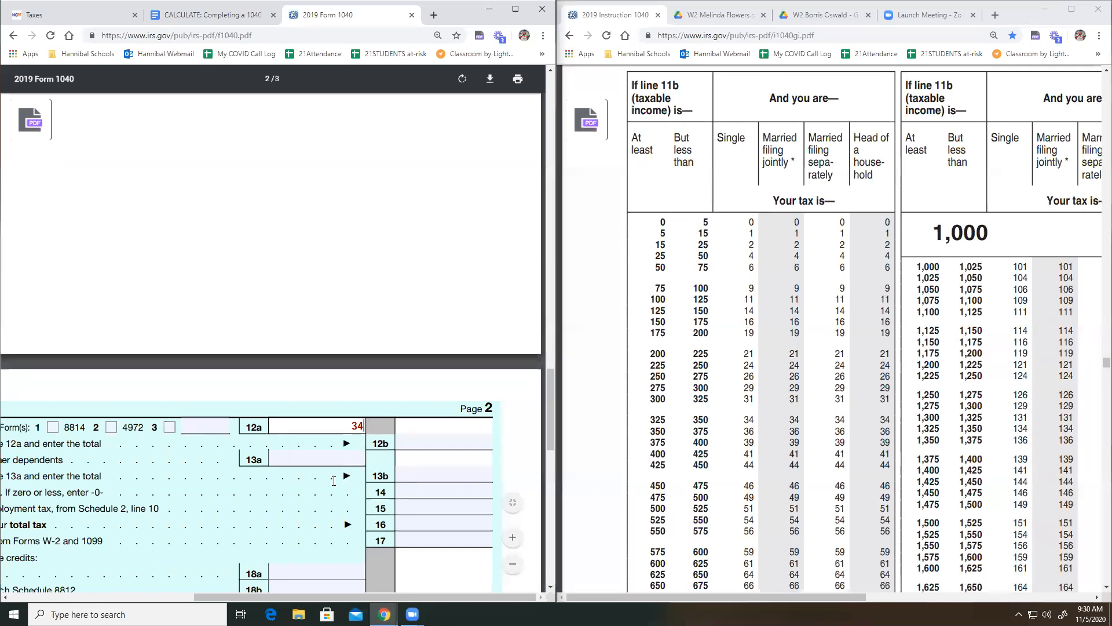
- Read the line 12b instruction and enter 34 there as the total of Schedule 2, line 3, and line 12a
scroll(322, 487, down, 1)
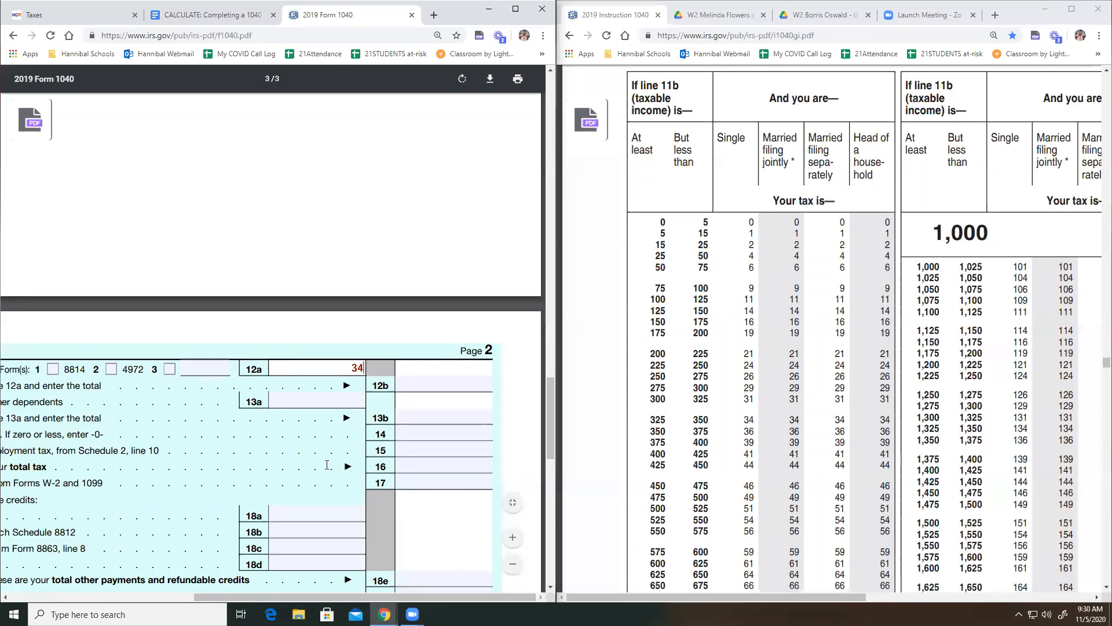
scroll(315, 467, left, 3)
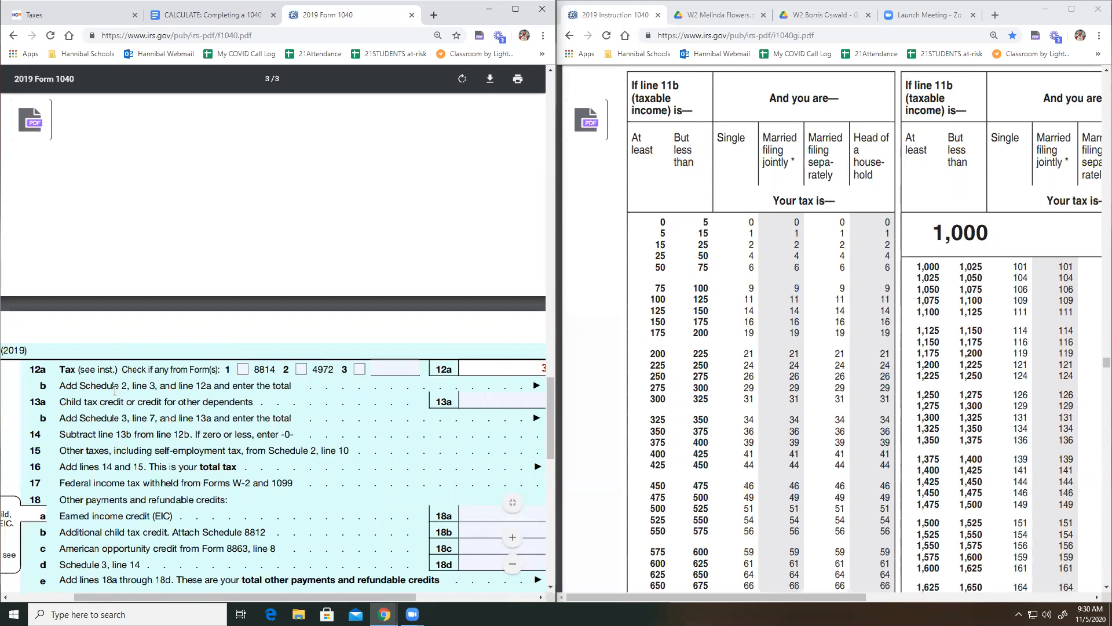
scroll(278, 434, right, 2)
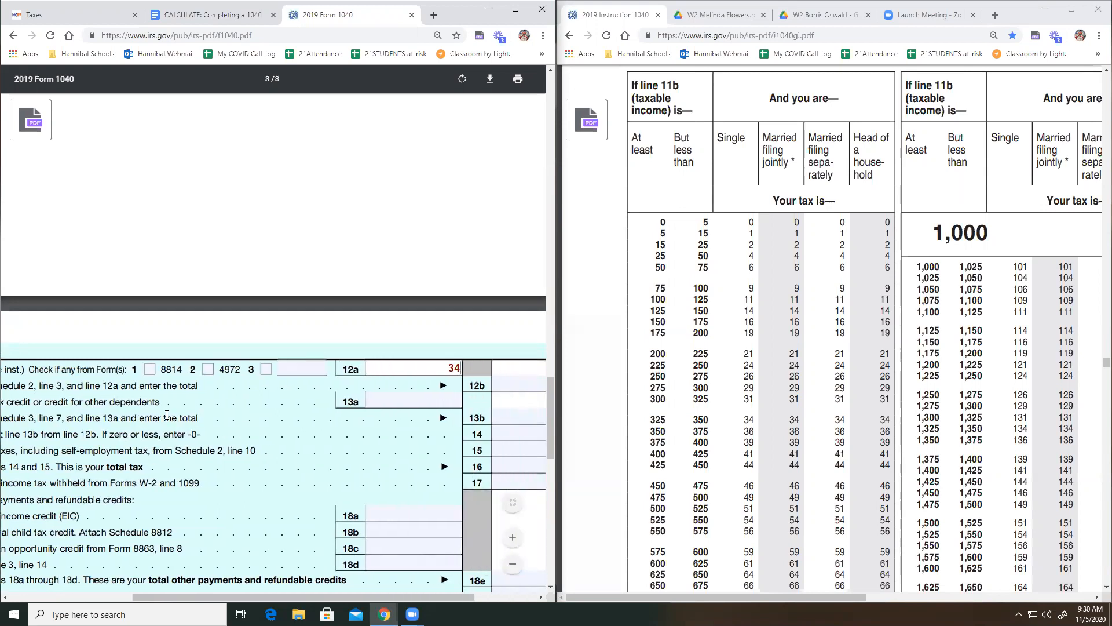
scroll(335, 453, right, 2)
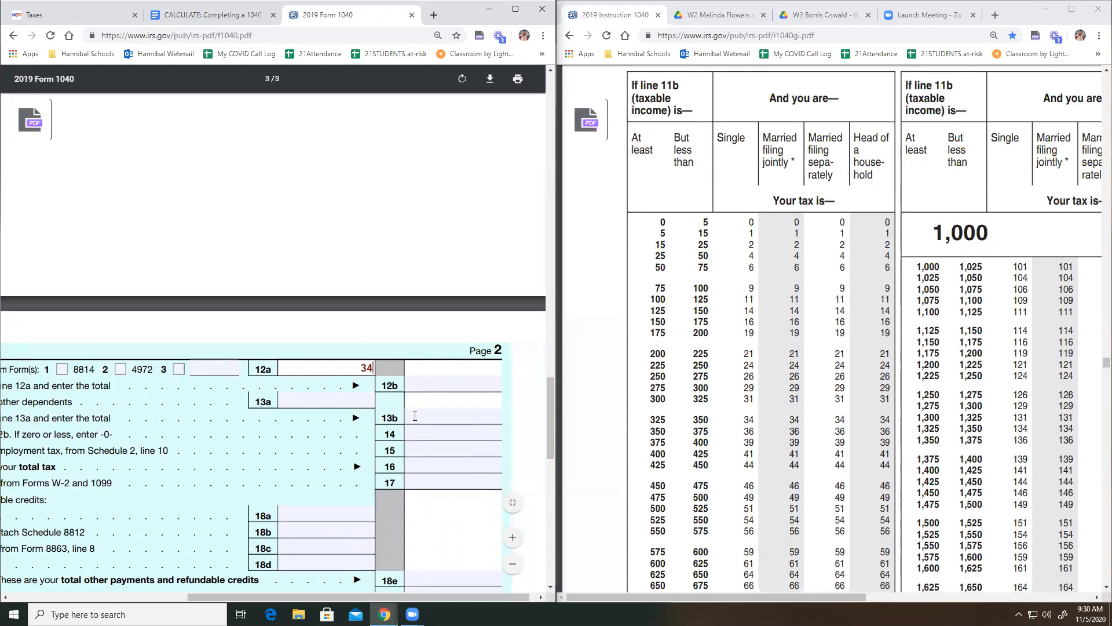
click(478, 387)
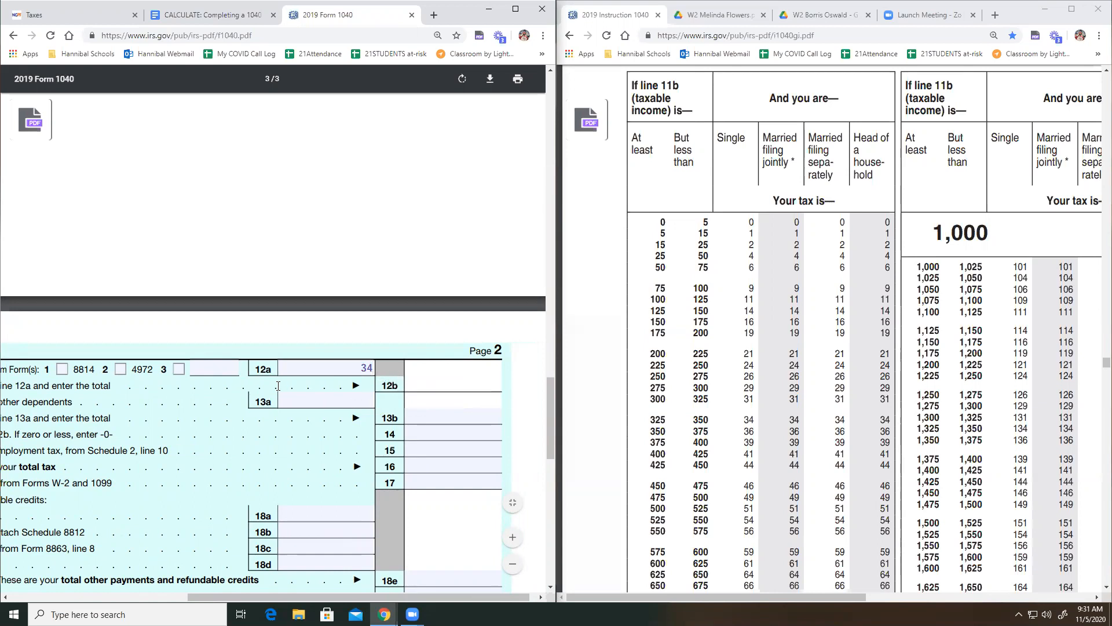
text(34)
- Enter 0 for the child tax credit on line 13a and 0 for the credit total on line 13b
scroll(334, 466, left, 3)
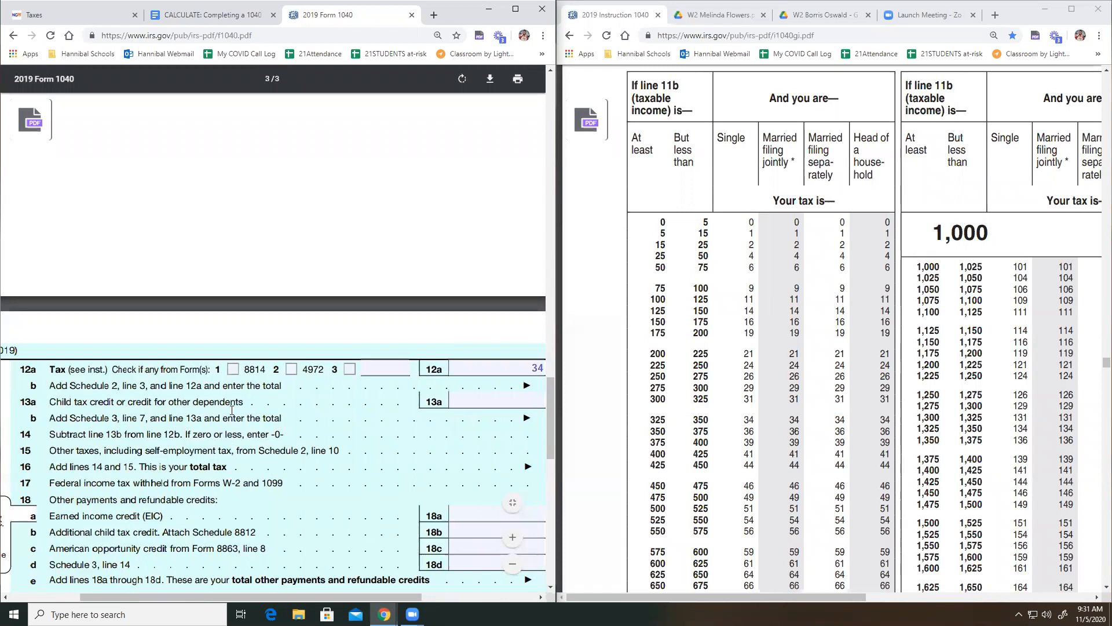
click(510, 393)
text(0)
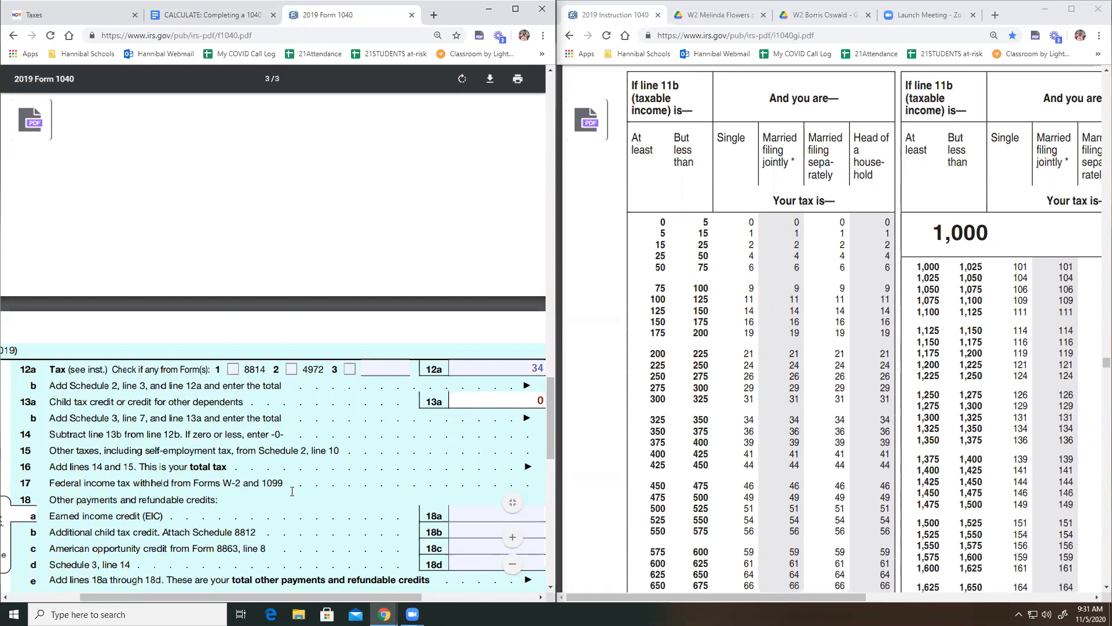
scroll(314, 458, right, 3)
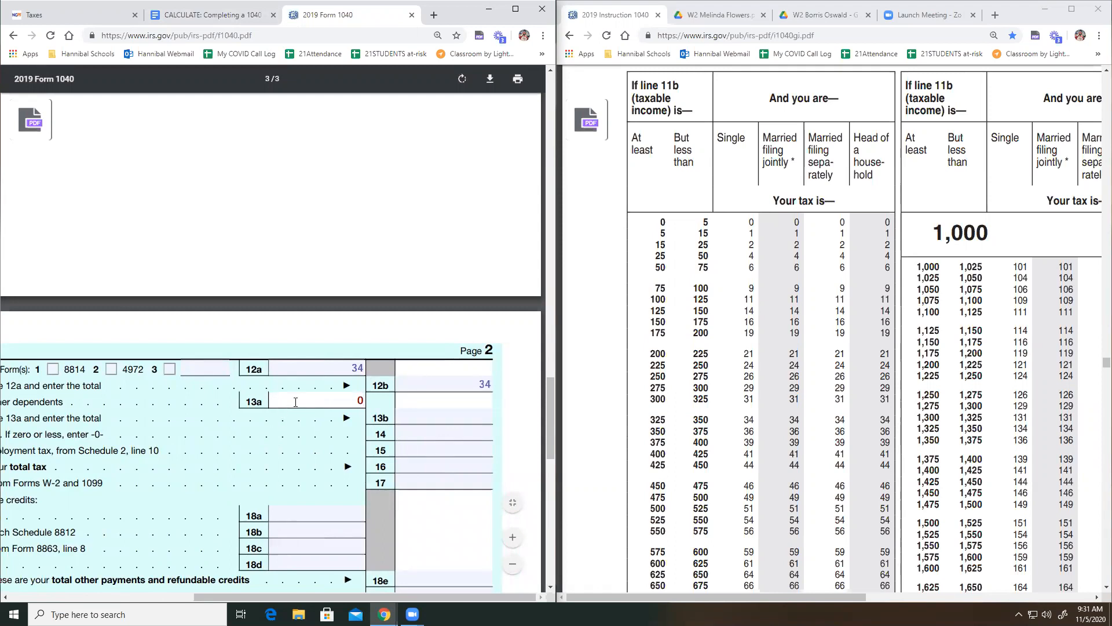
click(439, 419)
text(0)
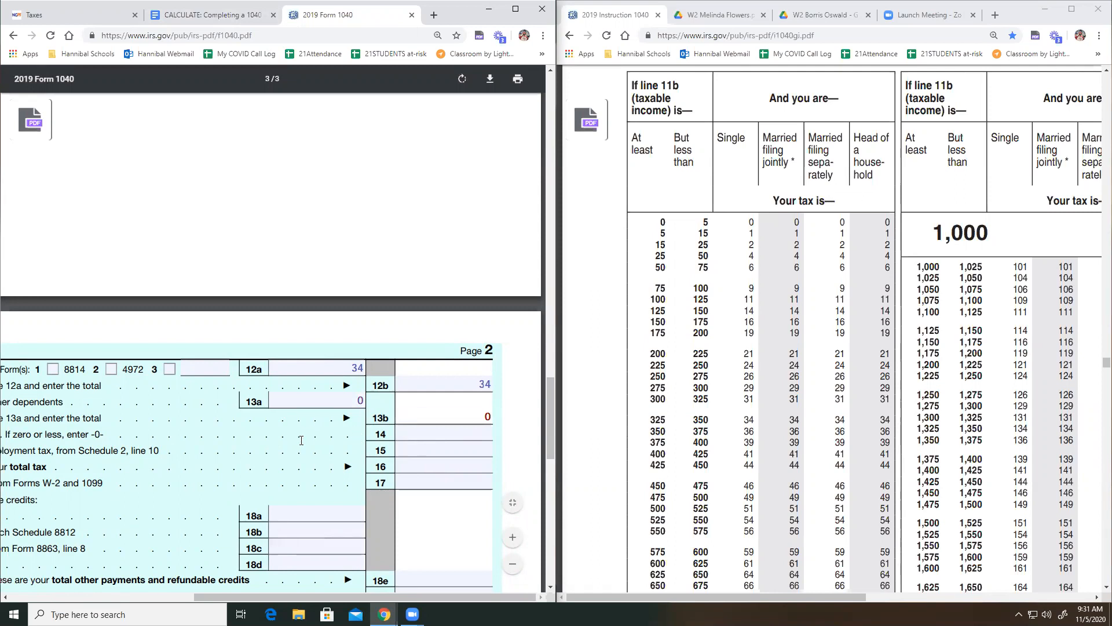
- Subtract line 13b from line 12b and enter 34 on line 14
scroll(301, 440, left, 4)
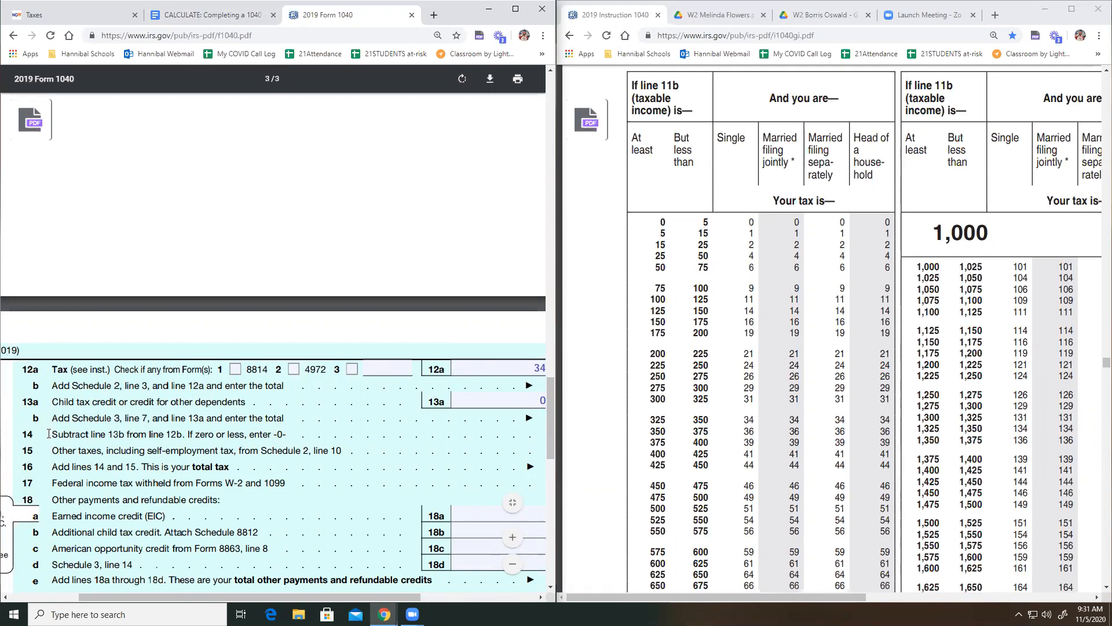
drag(51, 438, 211, 439)
click(296, 456)
scroll(328, 464, down, 1)
middle_click(329, 464)
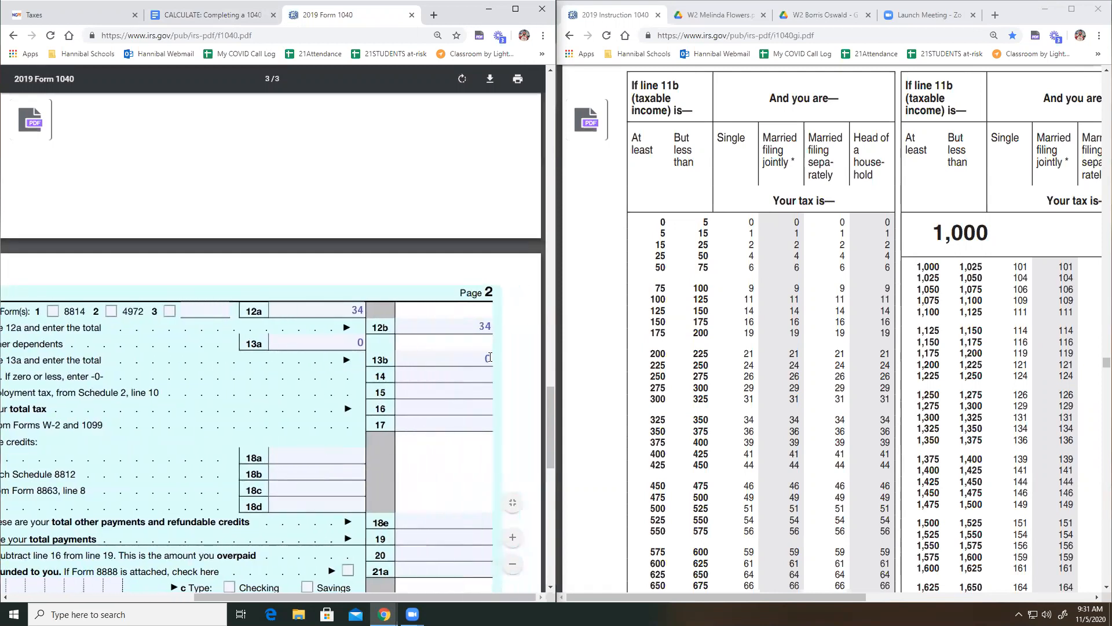
click(472, 377)
text(34)
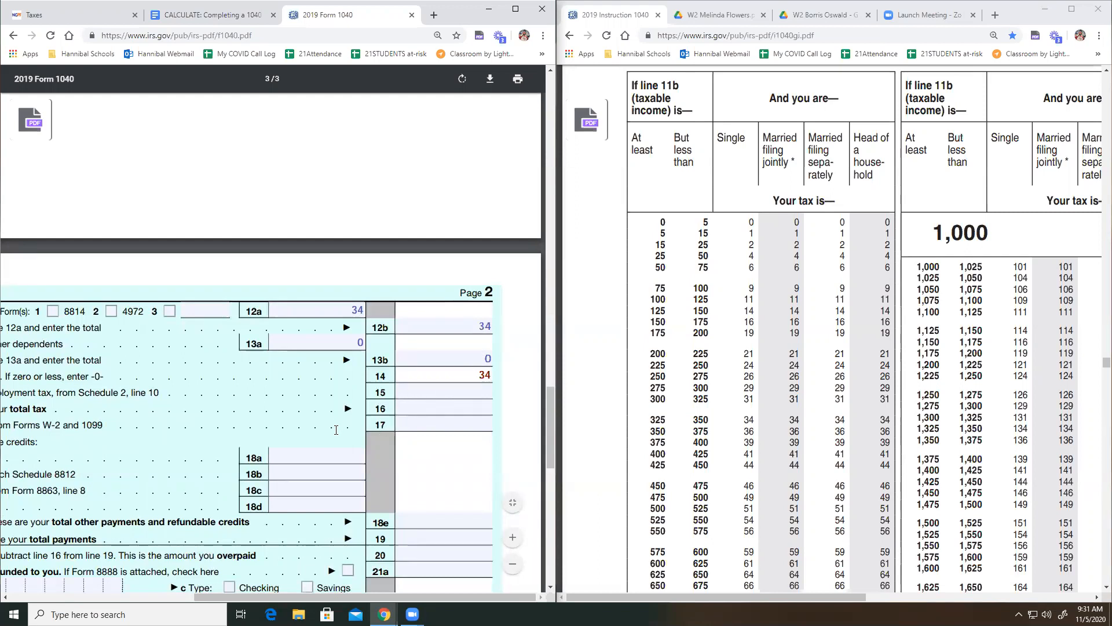
- Enter 0 for other taxes, including self-employment tax, on line 15
scroll(232, 449, left, 5)
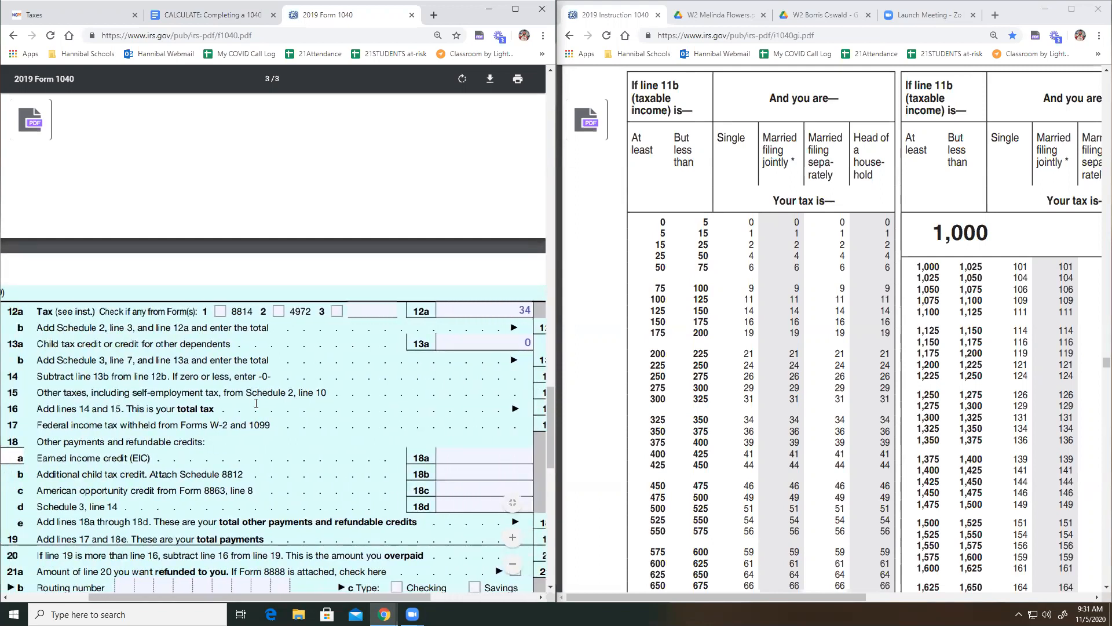
scroll(434, 408, right, 4)
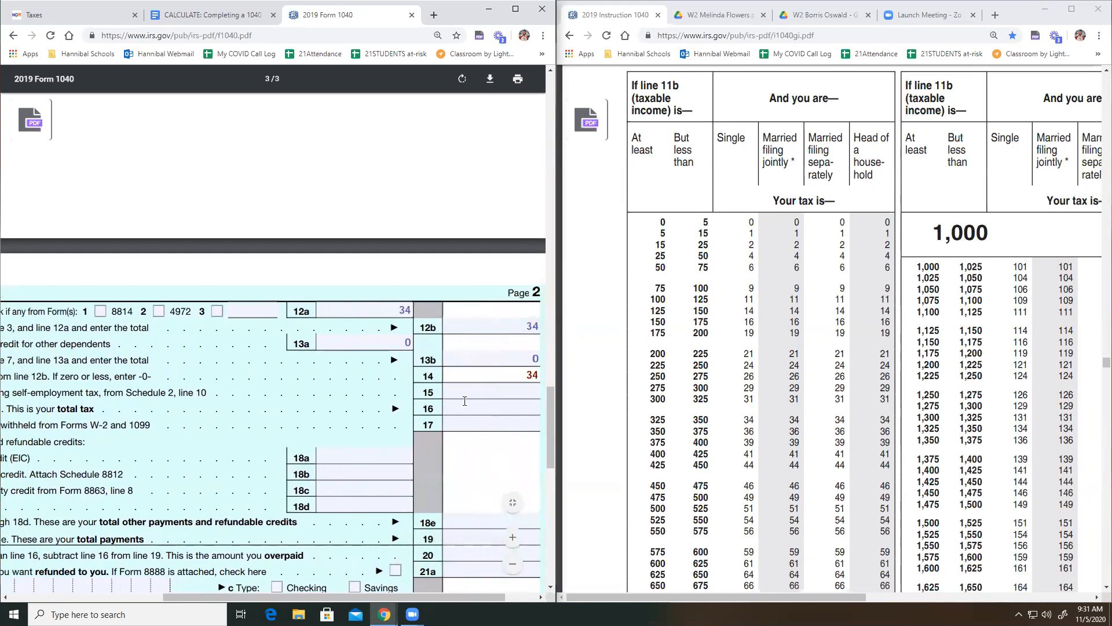
click(484, 399)
text(0)
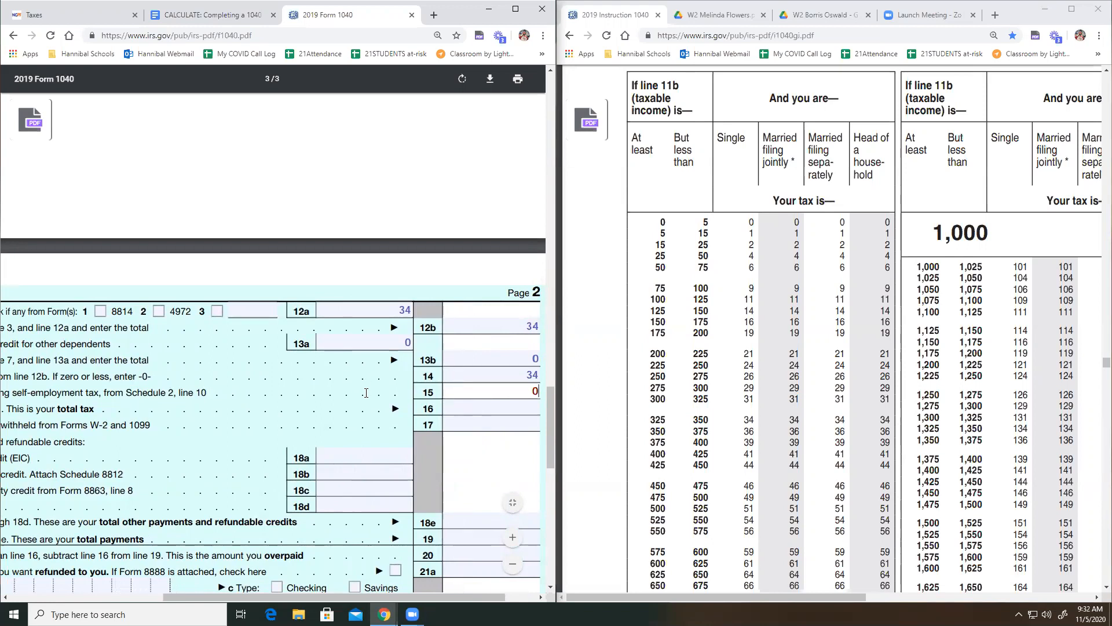
- Check the assignment's line-by-line table for the assumption on other taxes for line 15, and return to Form 1040
click(219, 17)
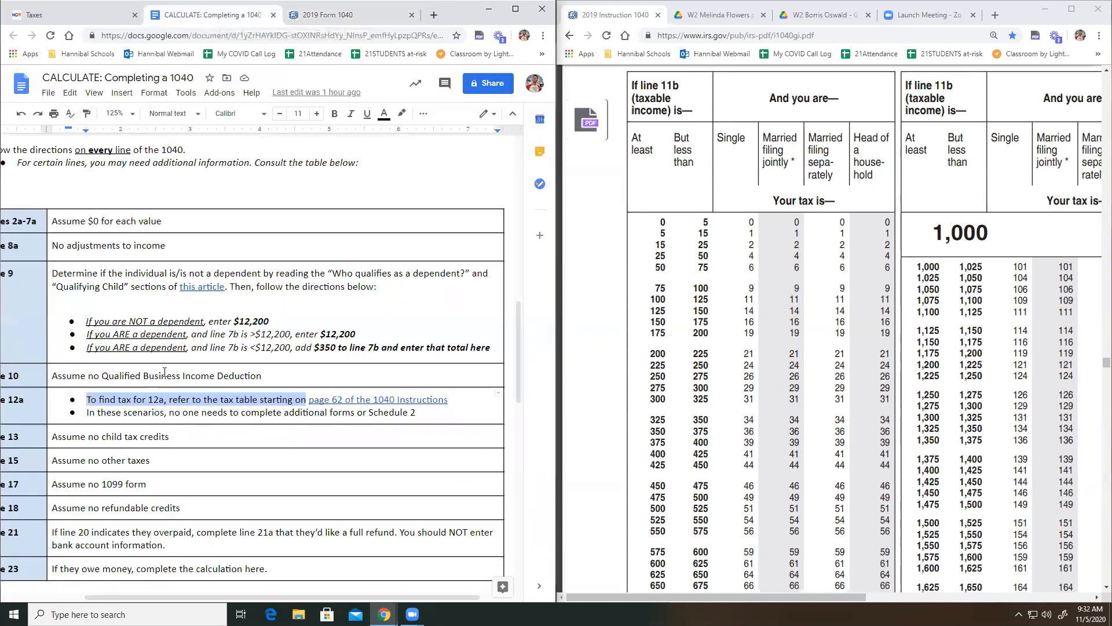
scroll(191, 405, left, 3)
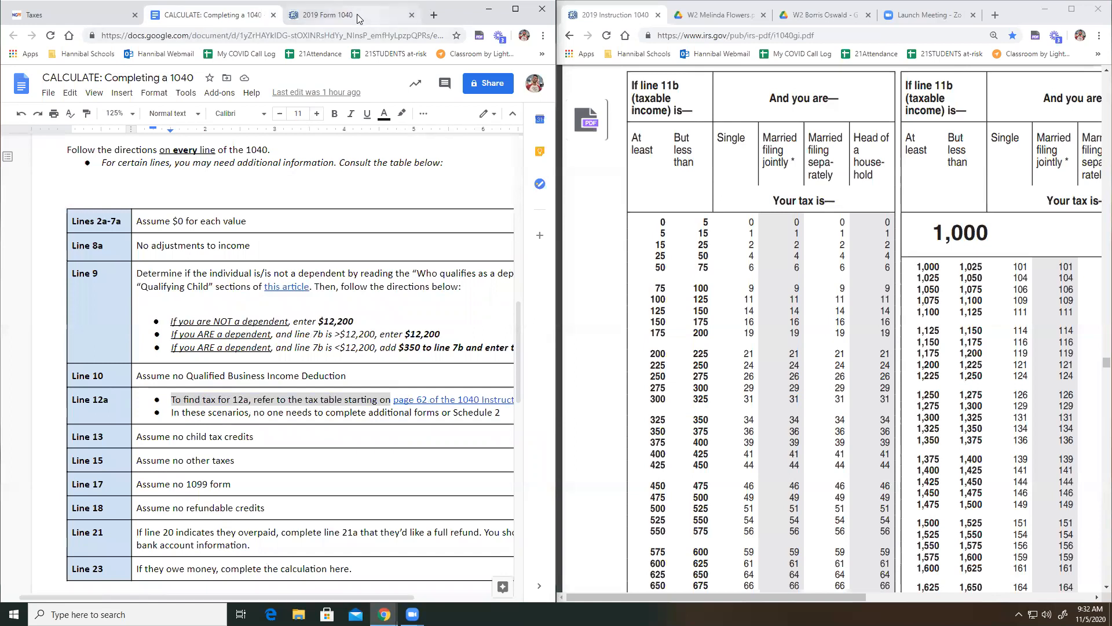
click(382, 15)
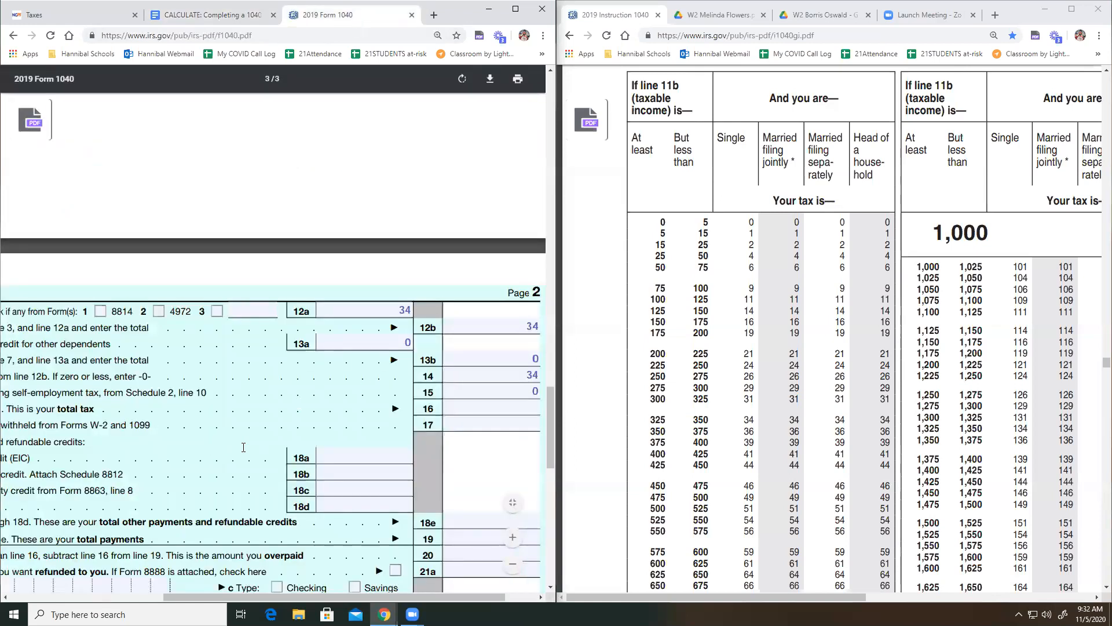
- Add lines 14 and 15 and enter 34 as the total tax on line 16
scroll(235, 441, left, 3)
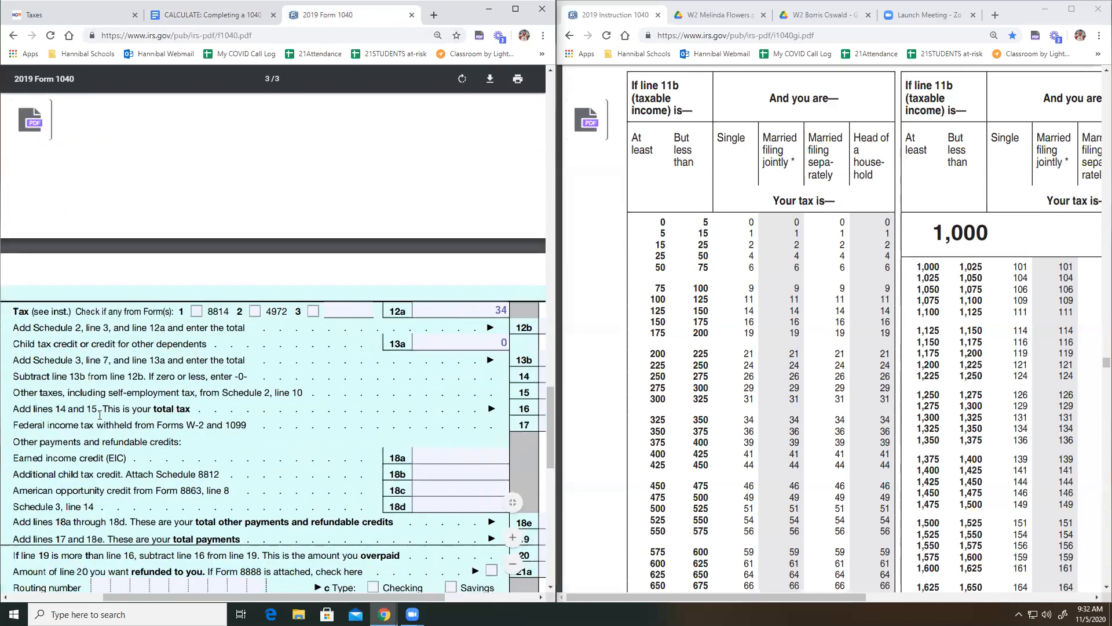
drag(11, 412, 211, 413)
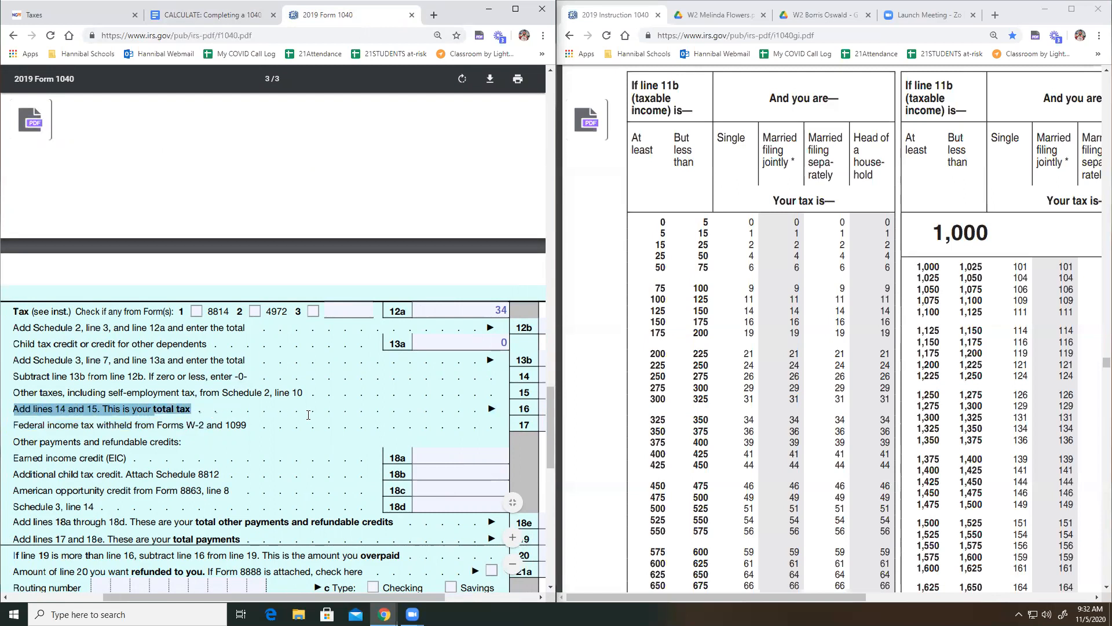
click(399, 420)
scroll(400, 420, right, 3)
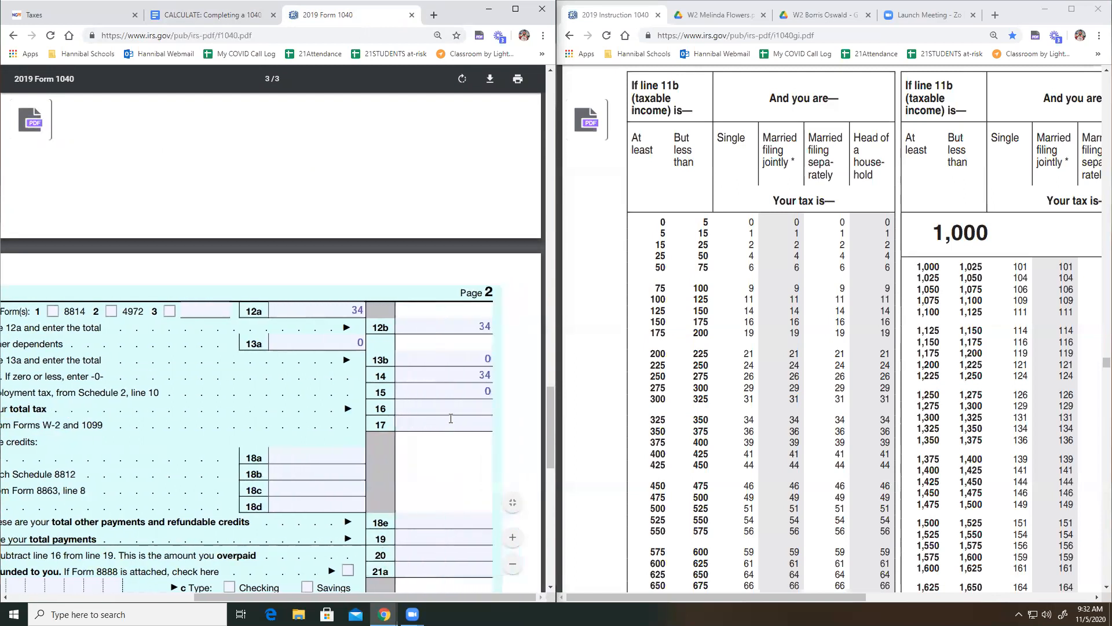
click(477, 409)
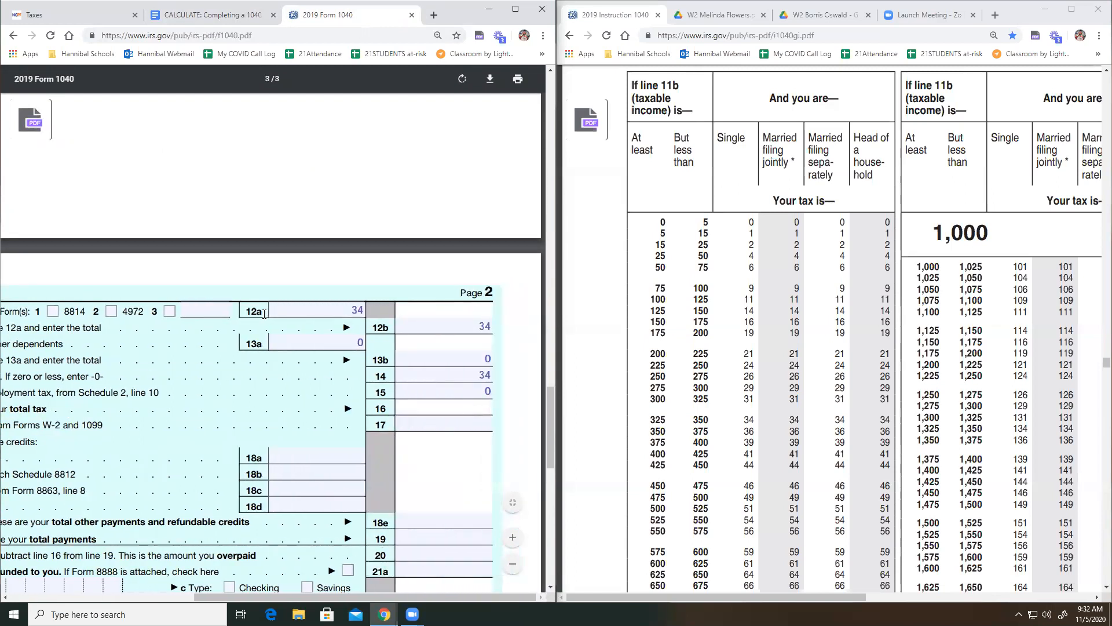
text(34)
- Look up the federal income tax withheld on the ice cream shop employee's W-2 and enter 534.96 on line 17
scroll(268, 395, left, 3)
scroll(268, 395, left, 3)
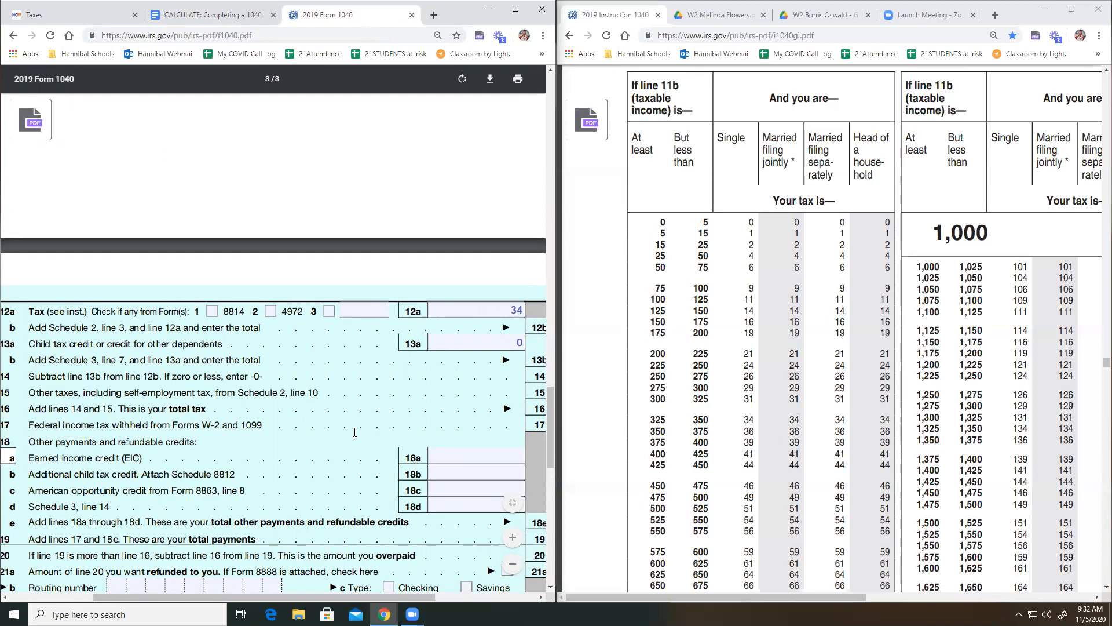
click(729, 15)
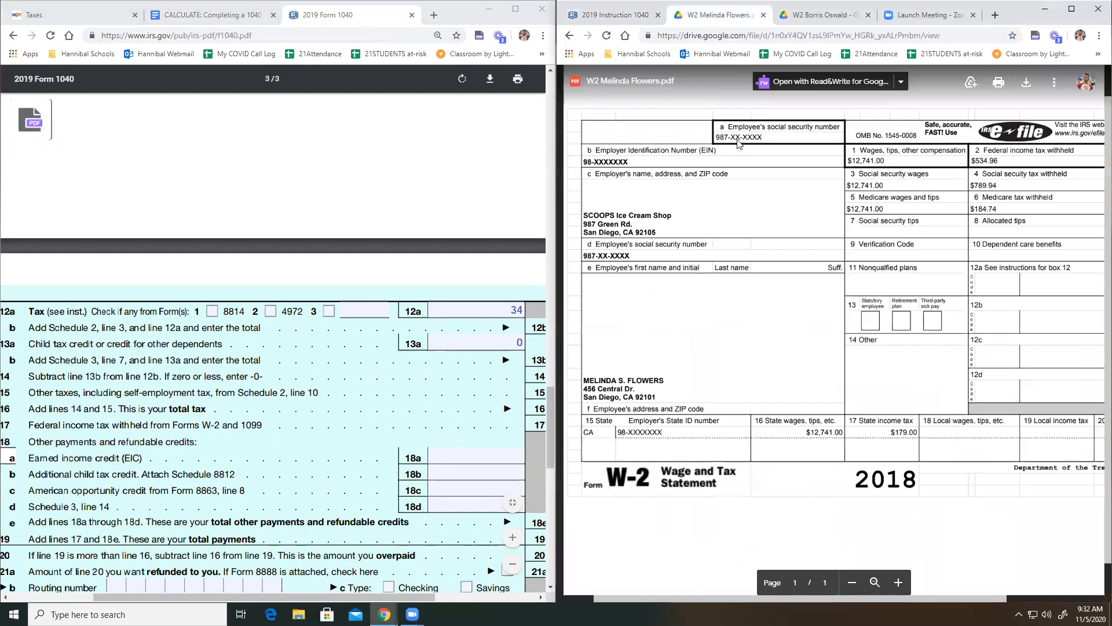
click(319, 417)
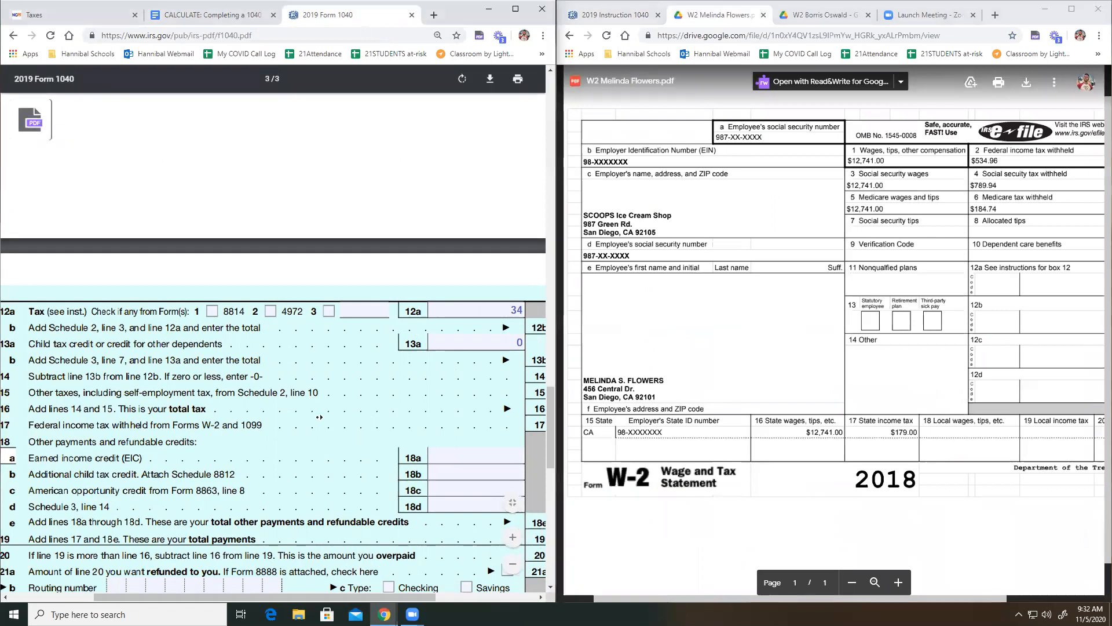
scroll(320, 417, right, 2)
scroll(406, 376, down, 1)
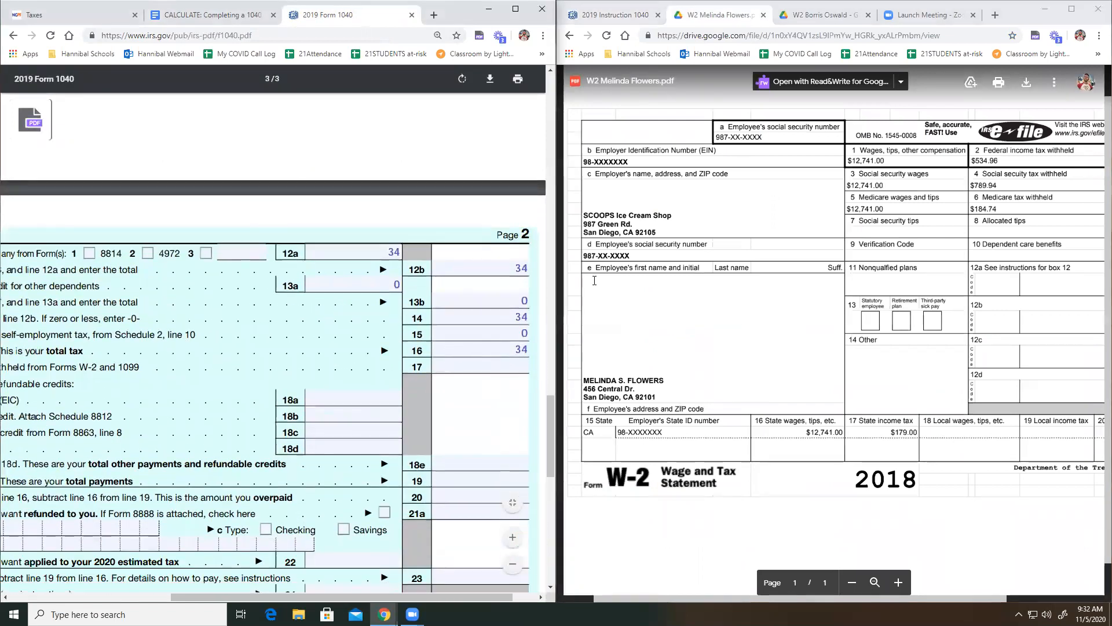
click(897, 582)
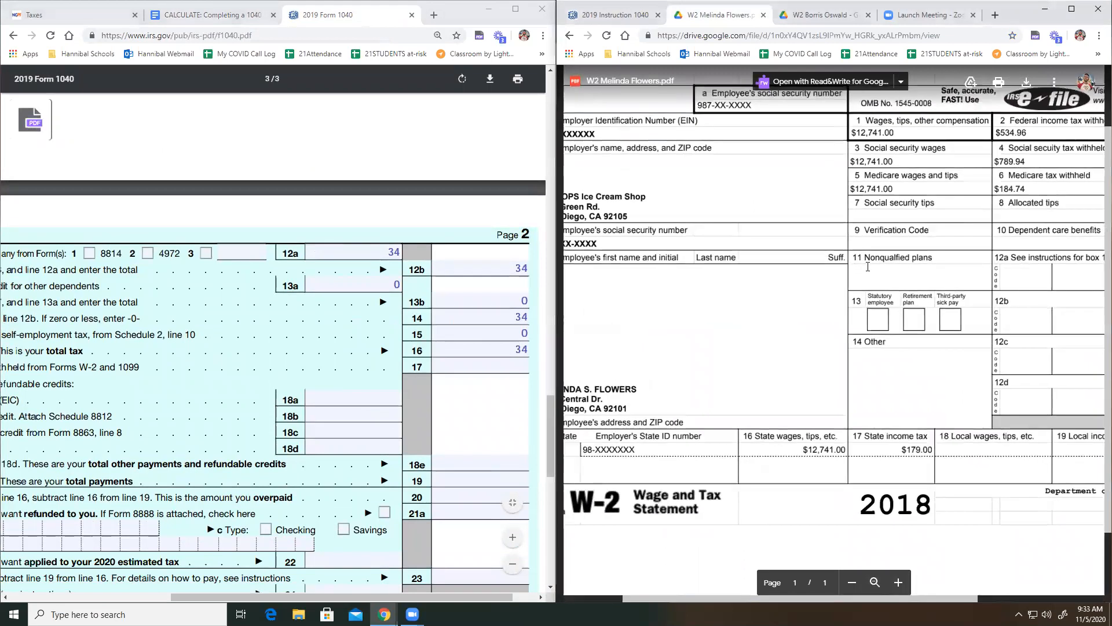
scroll(1068, 253, up, 2)
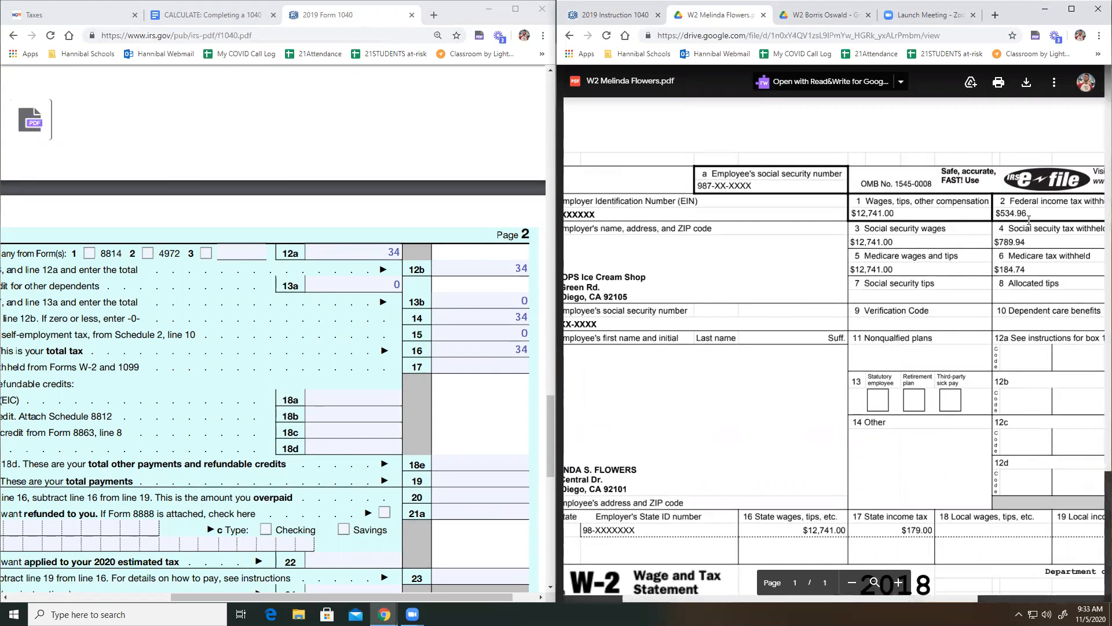
click(519, 367)
text(534.96)
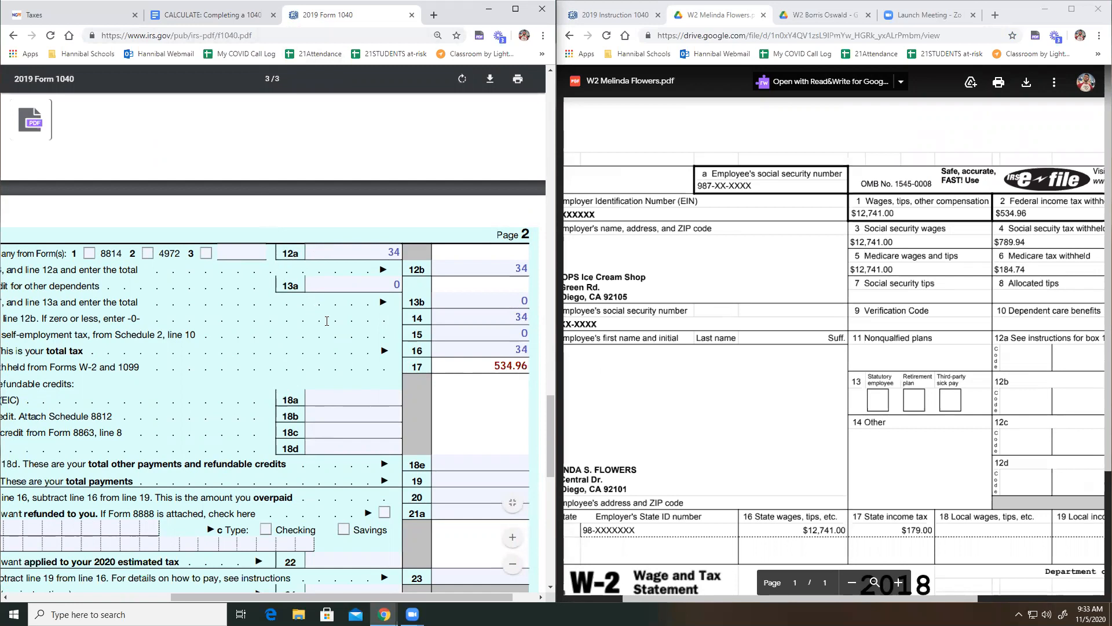
- Check the assignment's assumption on refundable credits for line 18, and enter 0 on each of lines 18a through 18d
scroll(301, 316, left, 3)
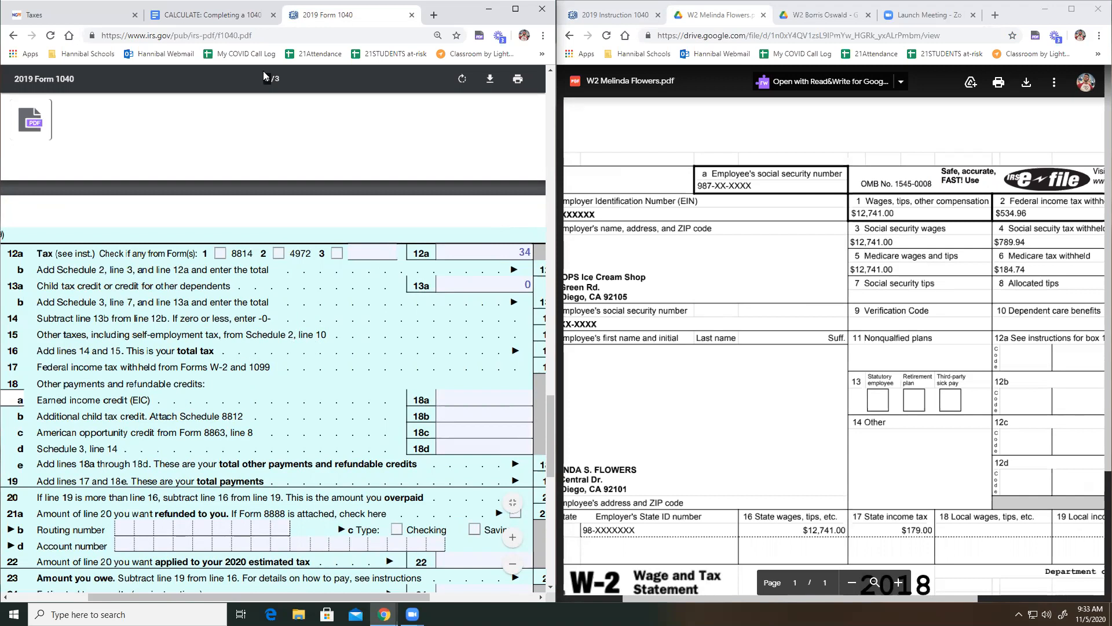
click(208, 14)
scroll(224, 413, down, 2)
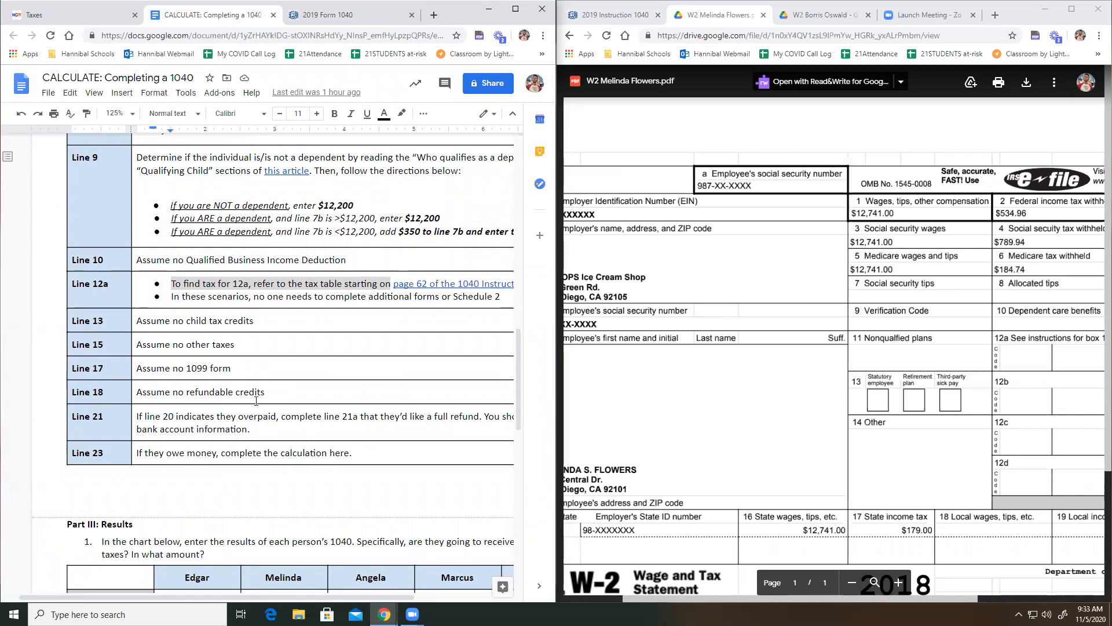
click(355, 17)
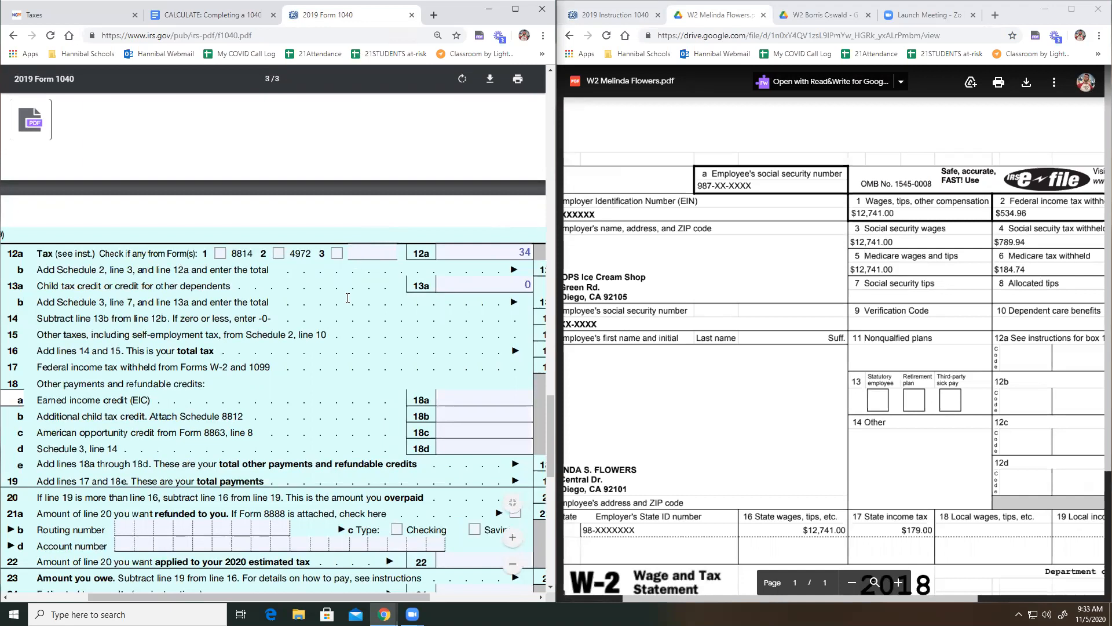
click(453, 399)
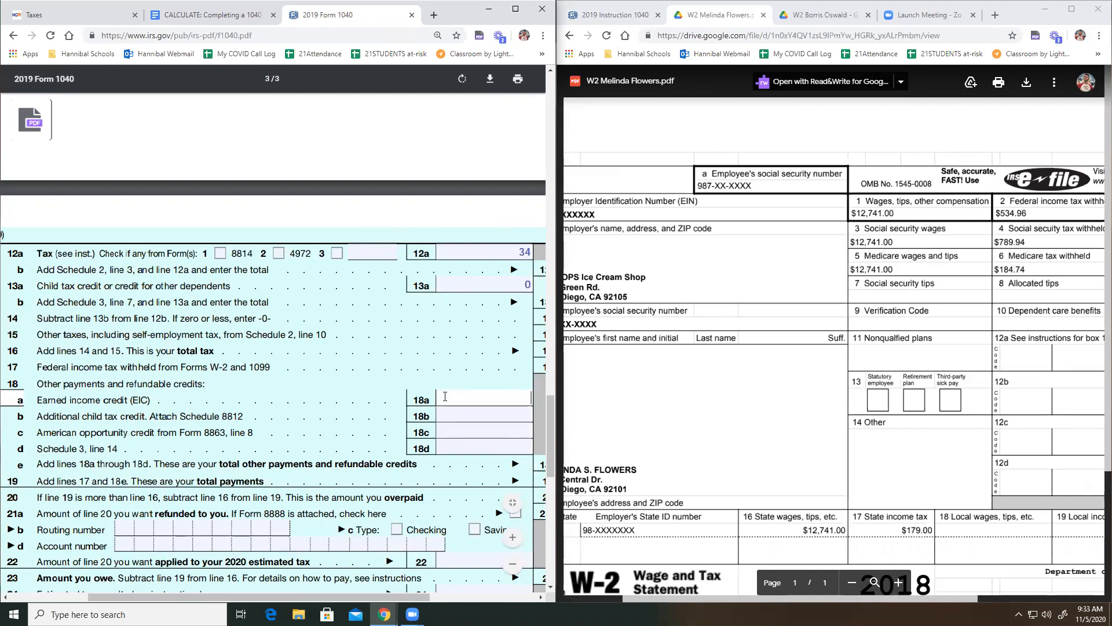
text(0)
key(Tab)
text(0)
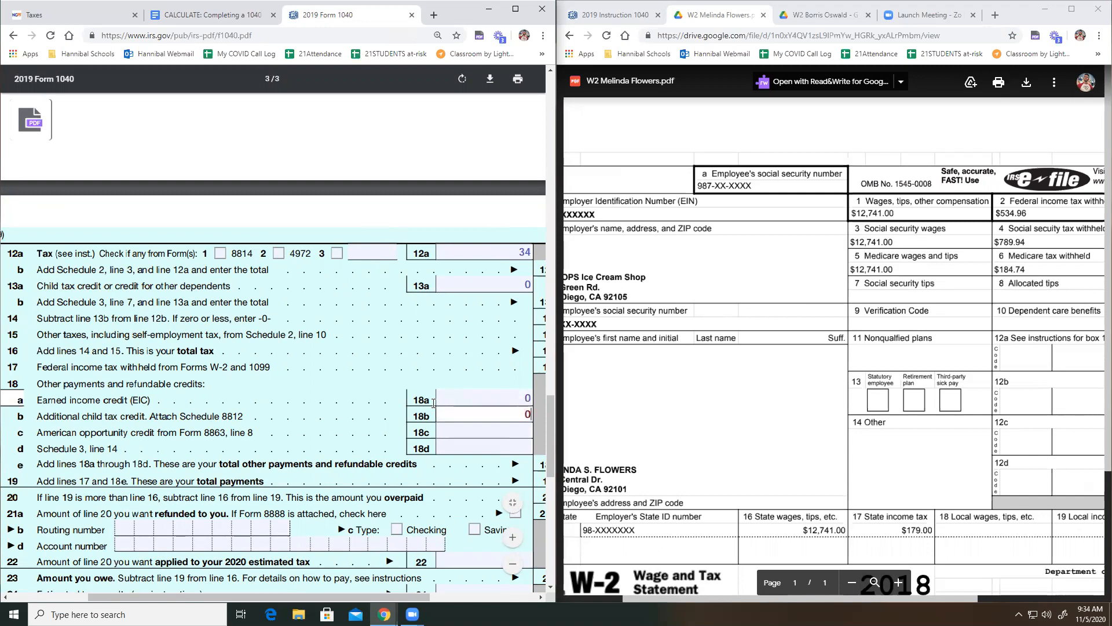
key(Tab)
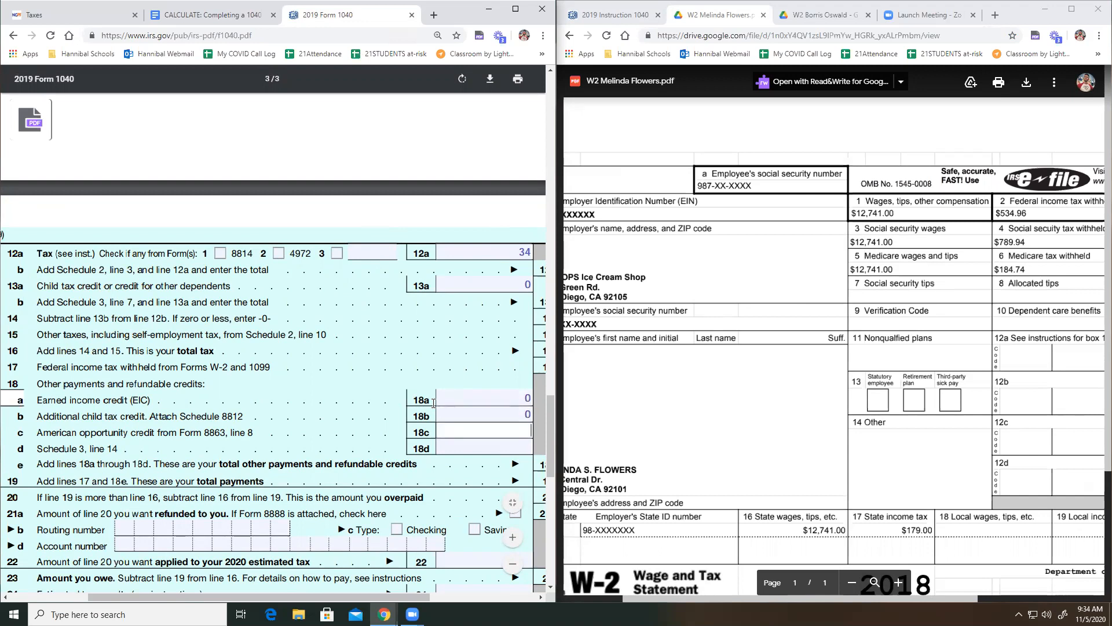
text(0)
key(Tab)
text(0)
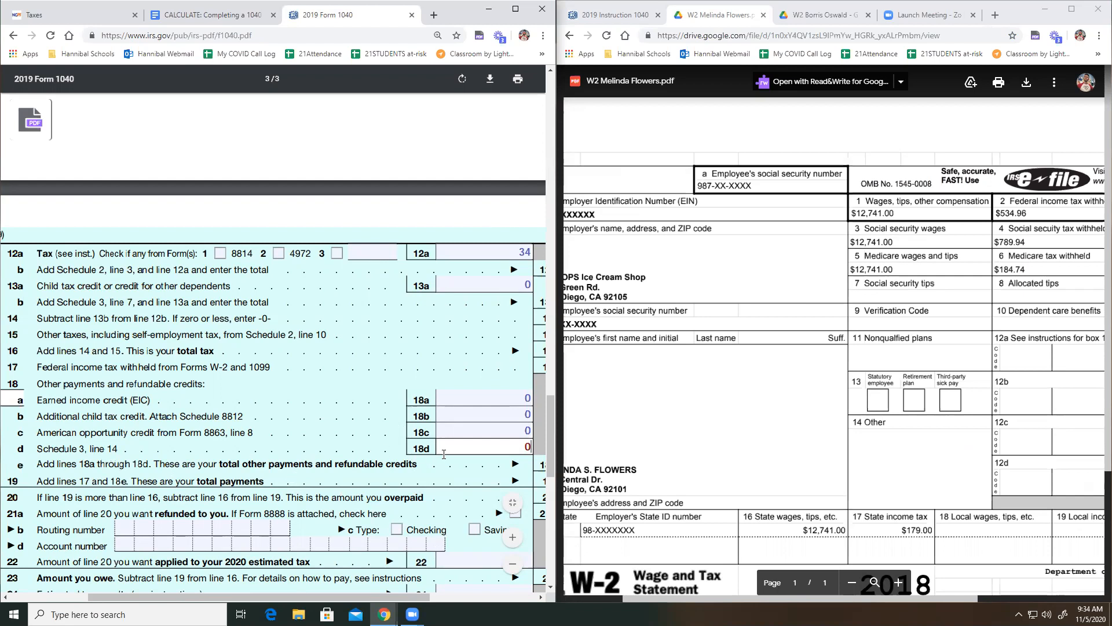
- Enter 0 for total other payments and refundable credits on line 18e
scroll(457, 463, right, 5)
click(479, 462)
text(0)
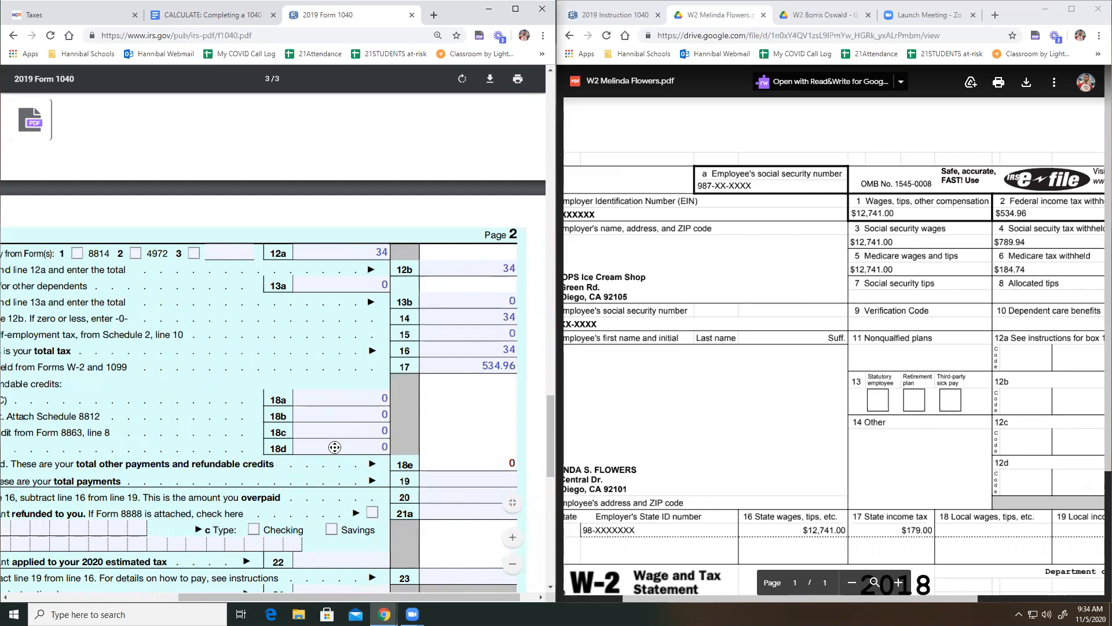
- Add lines 17 and 18e and enter 534.96 as the total payments on line 19
scroll(310, 447, left, 1)
scroll(310, 448, left, 5)
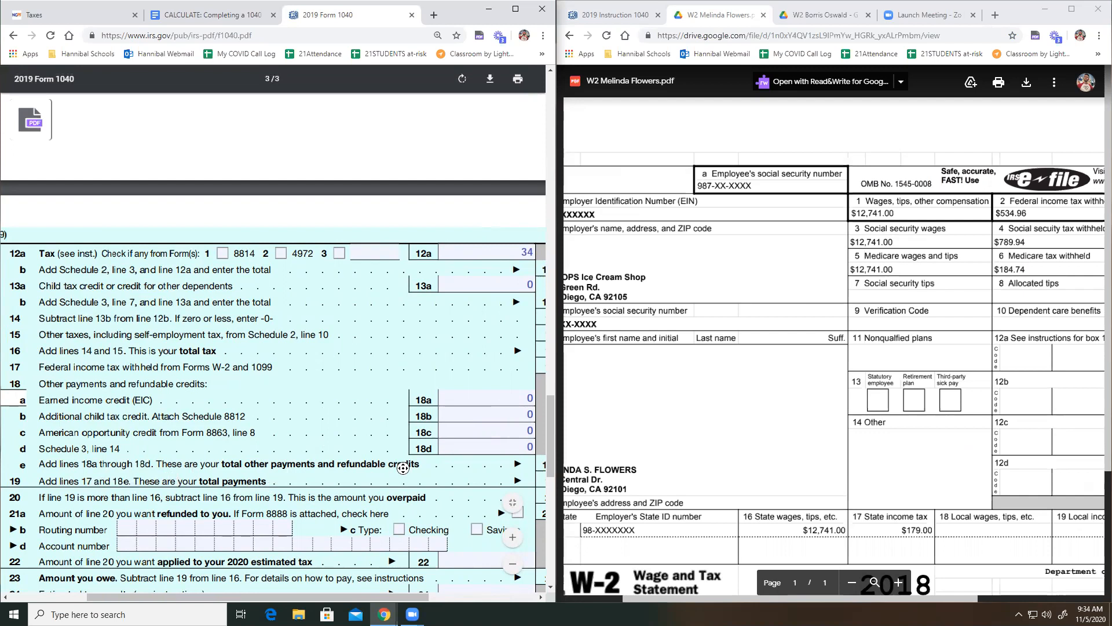
scroll(402, 468, right, 5)
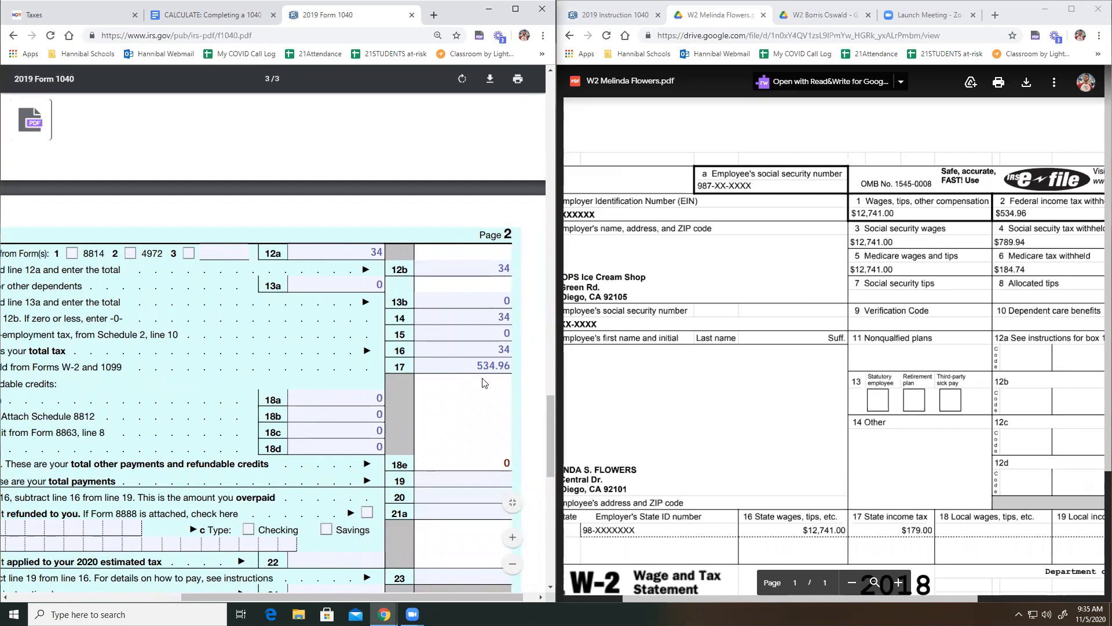
click(500, 480)
text(534.96)
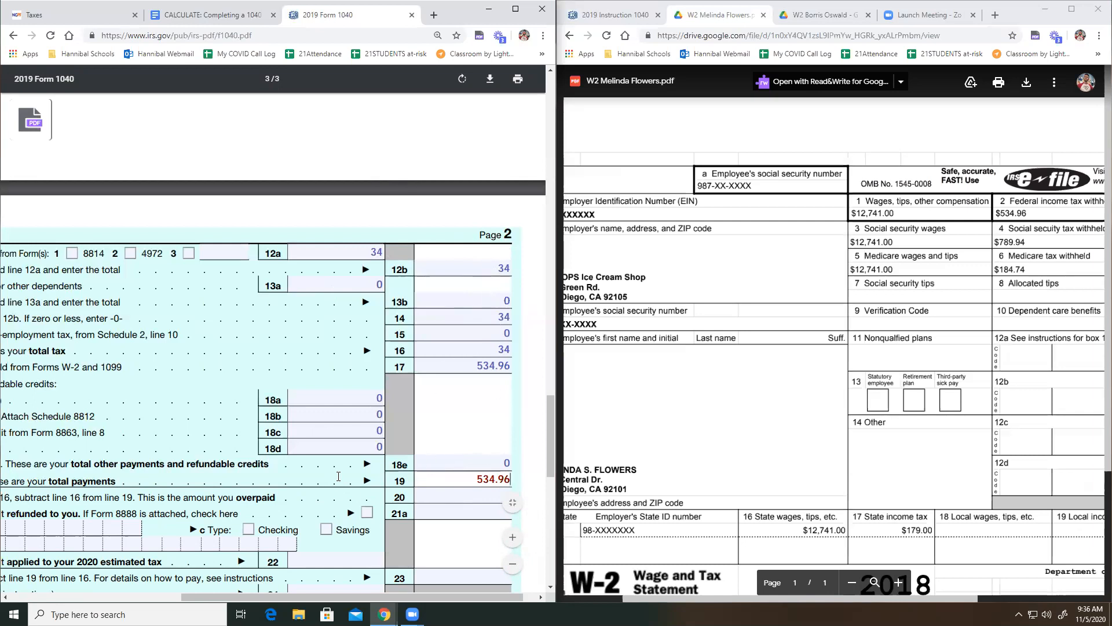
- Subtract line 16 from line 19 and enter 500.96 as the overpaid amount on line 20
scroll(295, 452, down, 2)
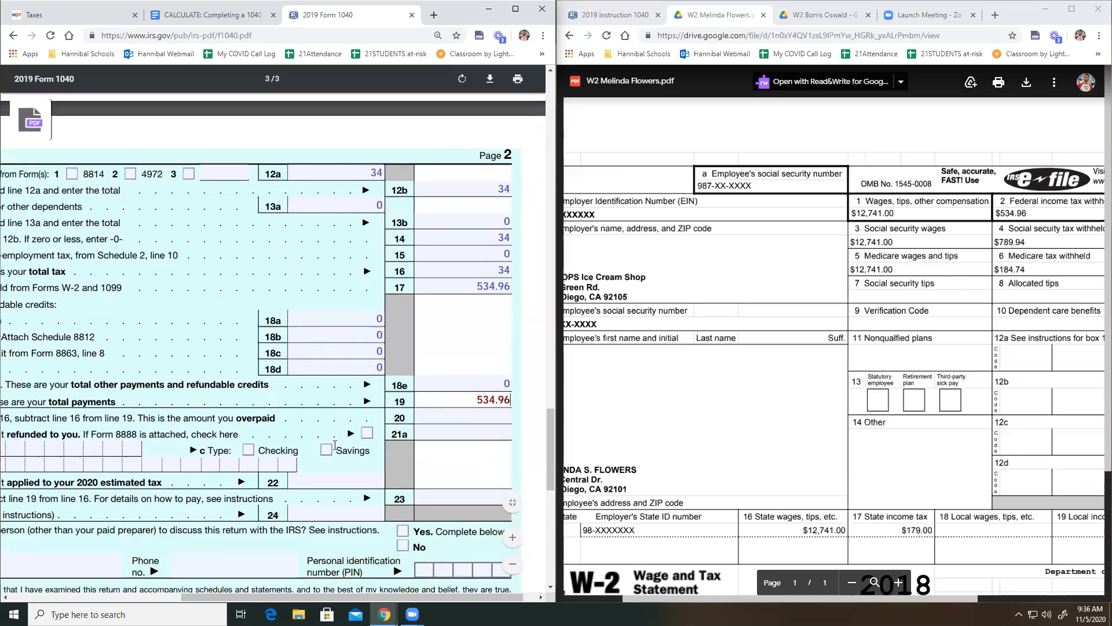
scroll(323, 446, left, 5)
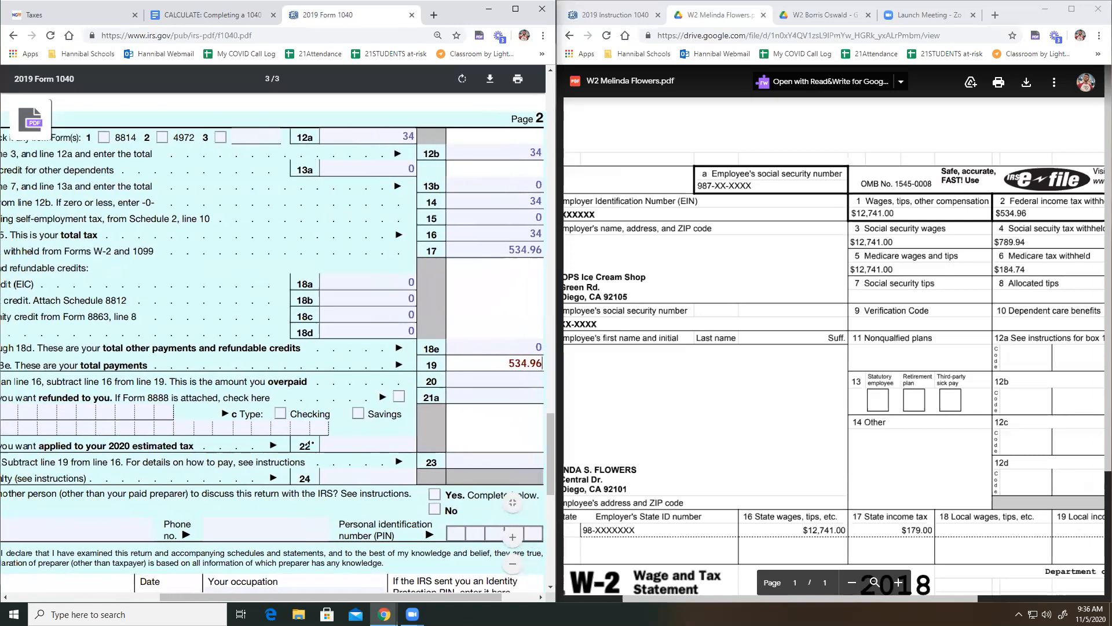
scroll(303, 444, left, 1)
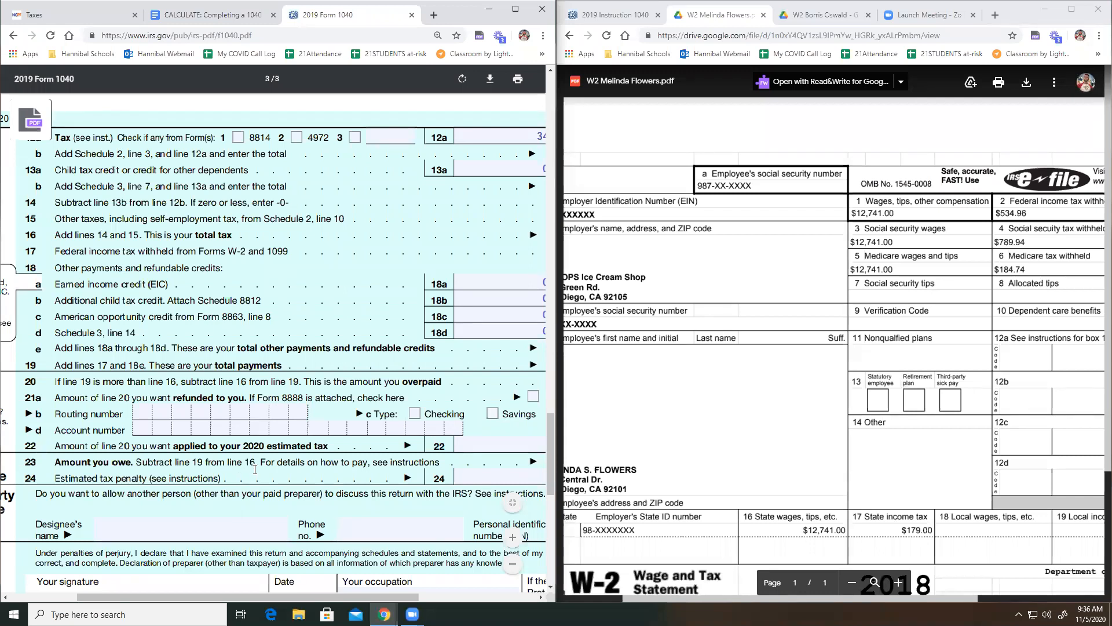
scroll(254, 478, right, 1)
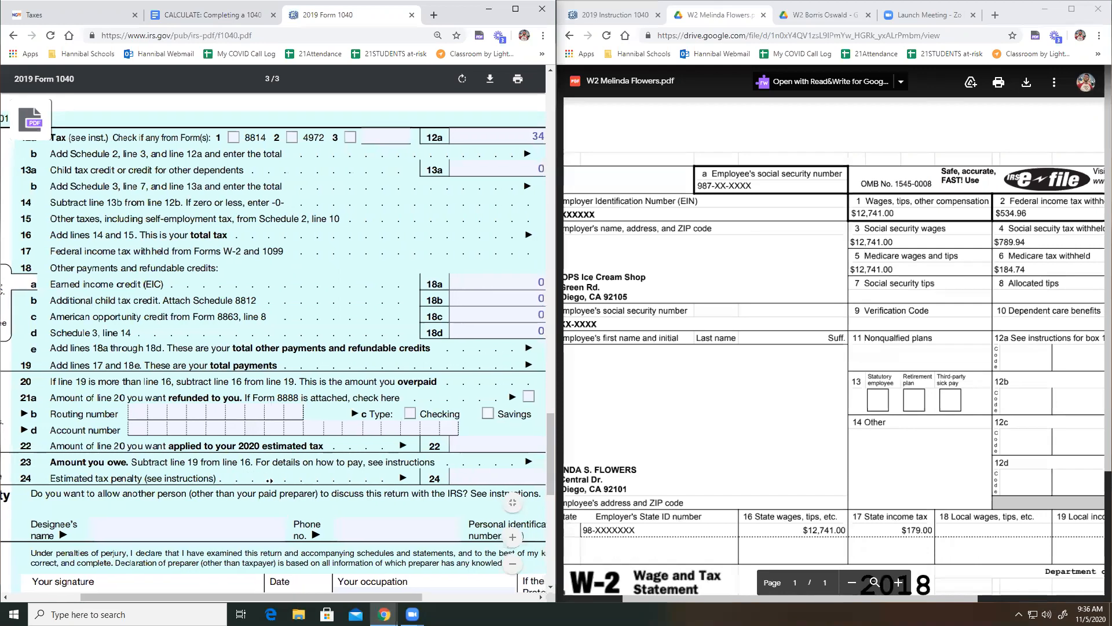
scroll(269, 480, right, 5)
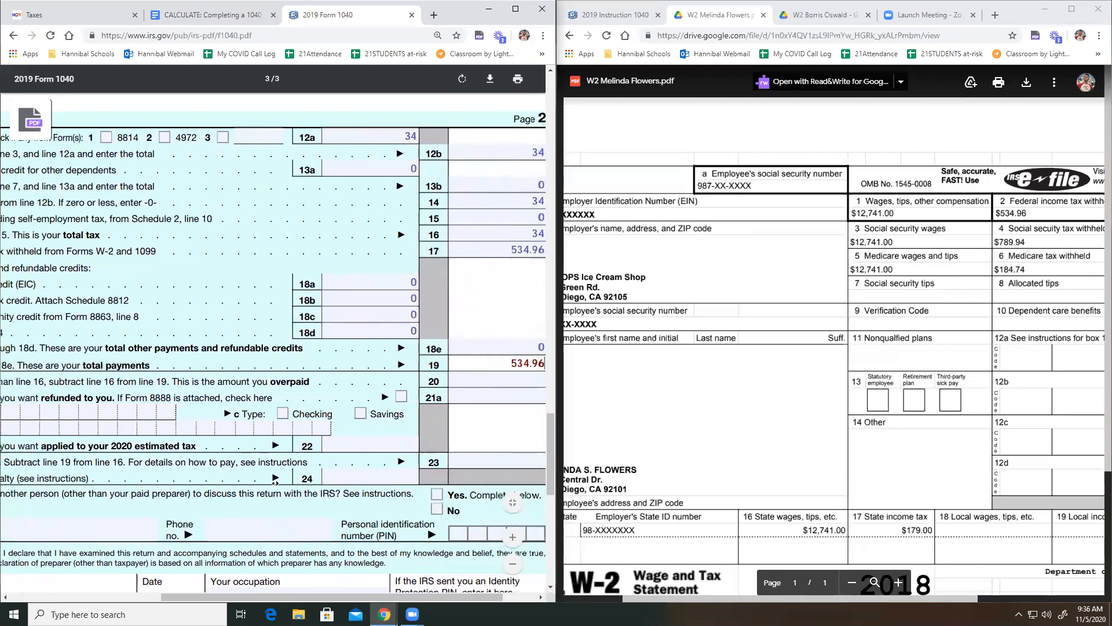
scroll(276, 481, right, 2)
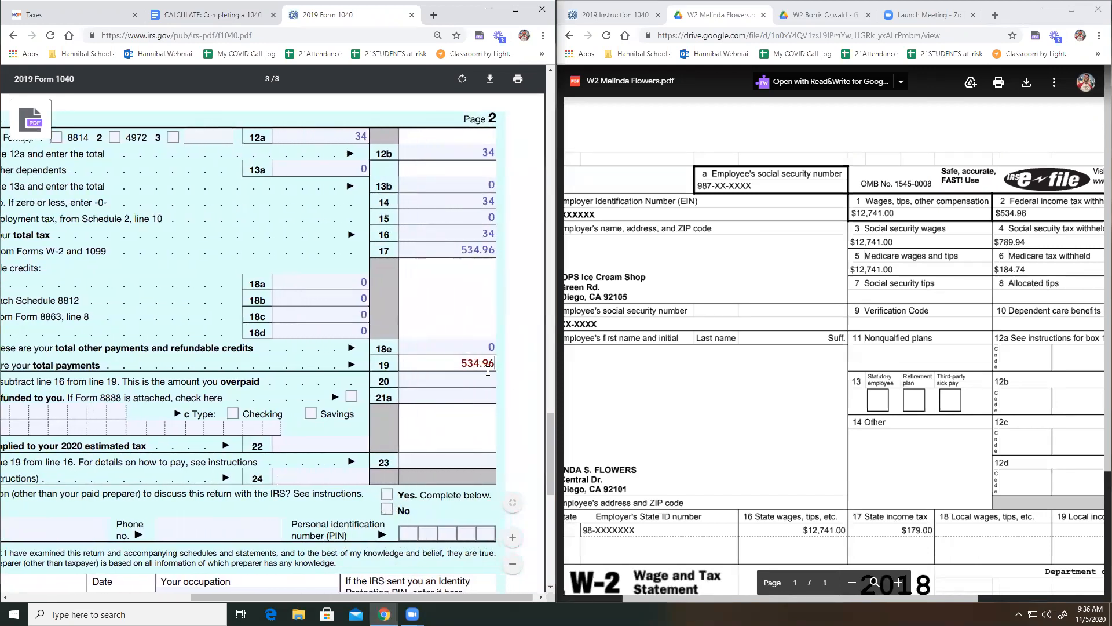
click(501, 235)
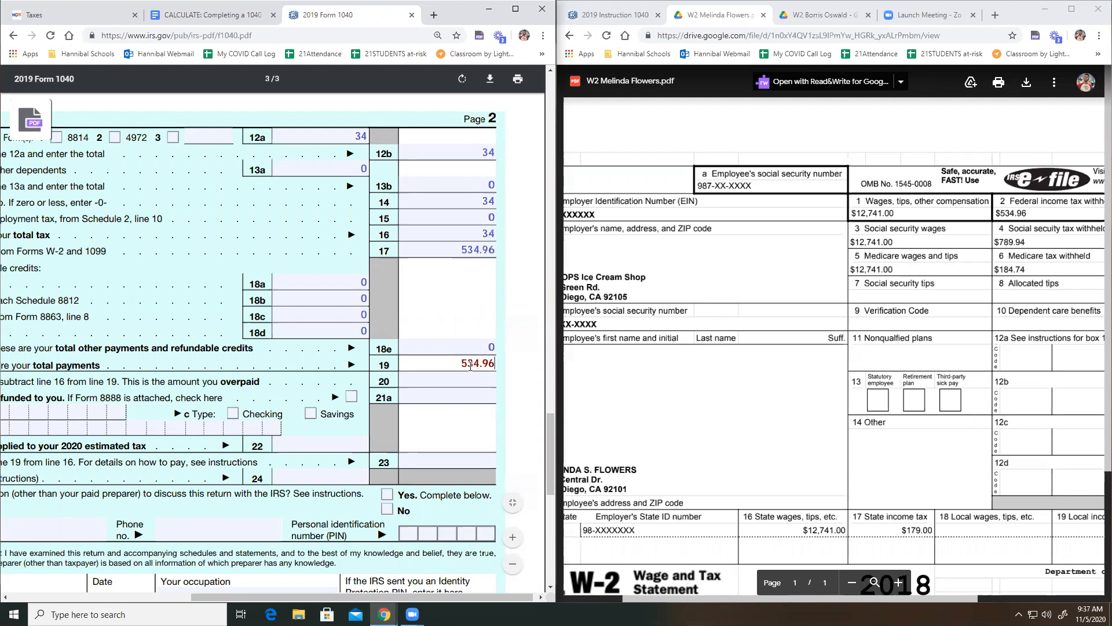
click(448, 378)
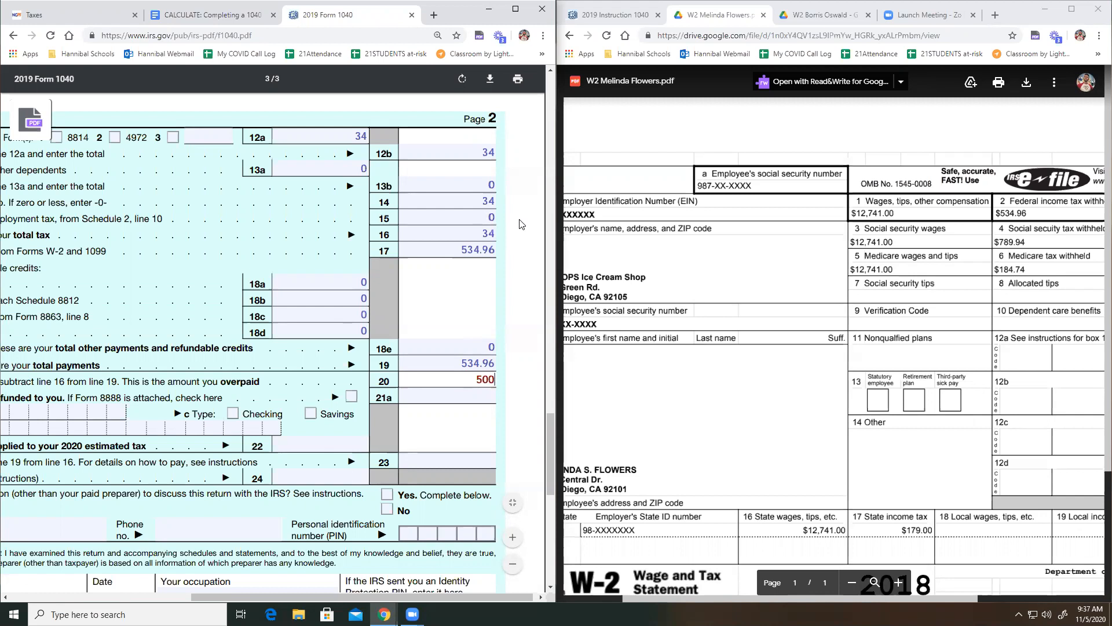
text(.96)
- Read the overpayment wording on line 20 and the refund and amount-owed descriptions on lines 21a through 24
drag(124, 381, 266, 381)
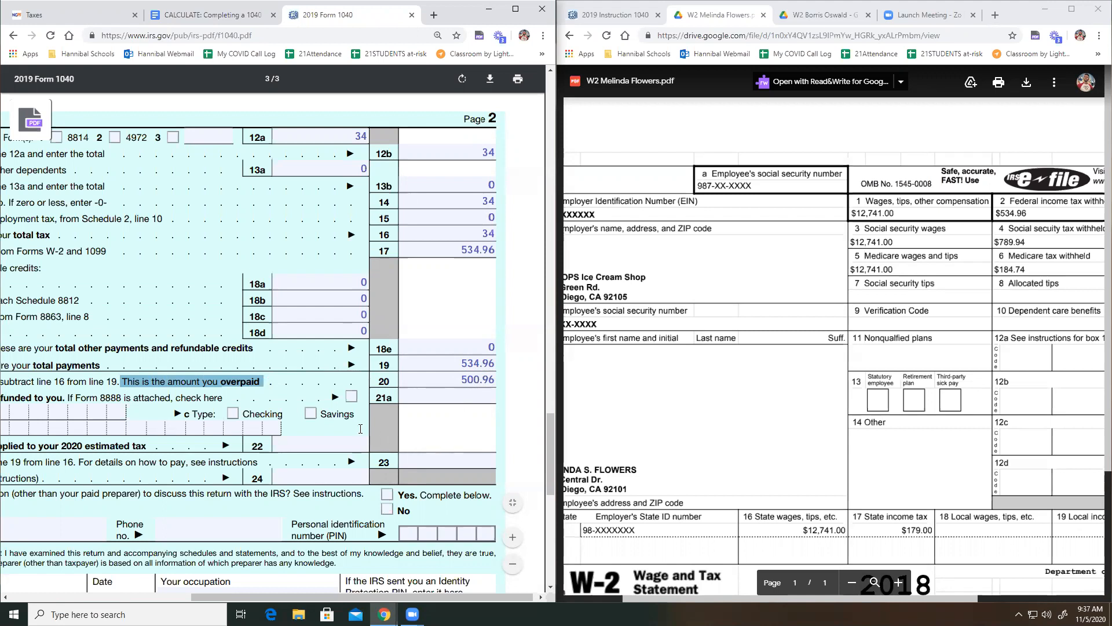
click(272, 494)
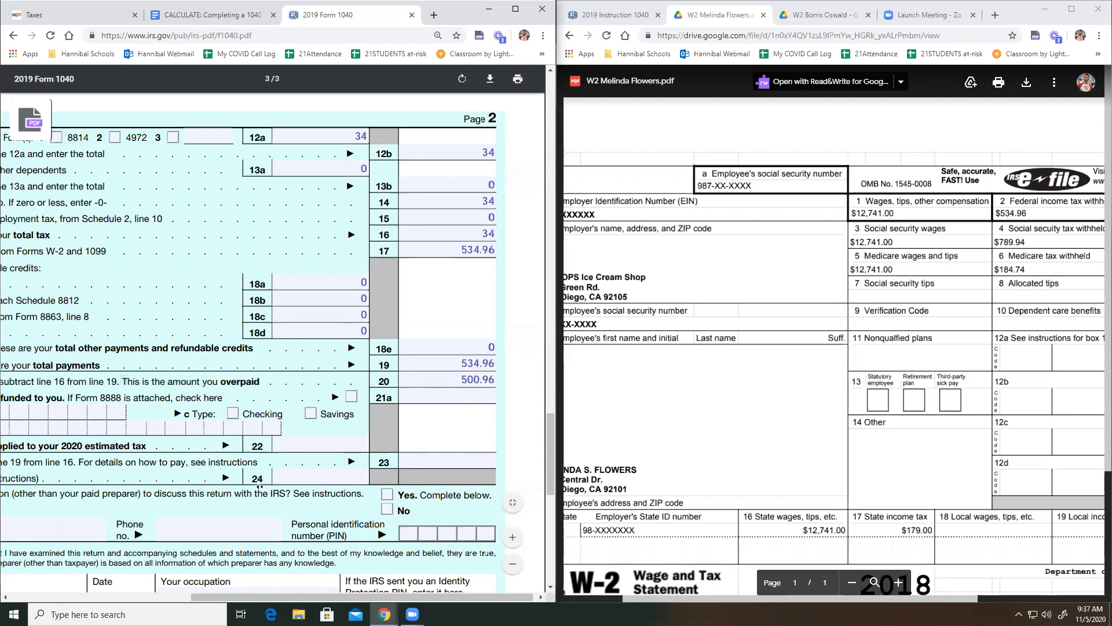
scroll(255, 492, left, 3)
scroll(238, 489, left, 2)
scroll(246, 486, left, 2)
scroll(247, 485, left, 1)
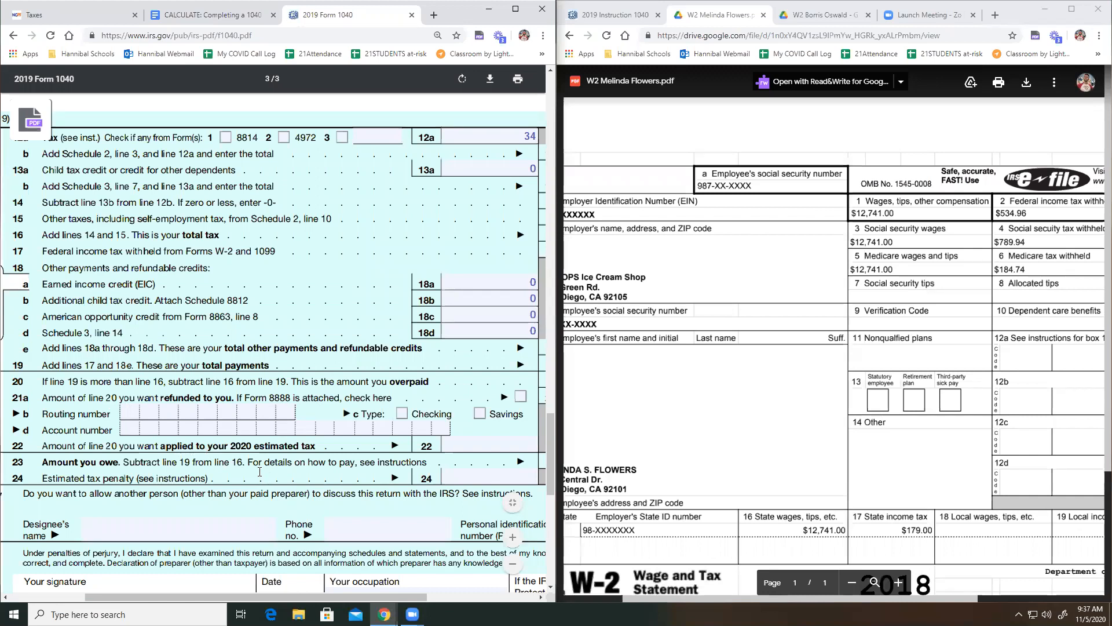
scroll(317, 434, right, 3)
scroll(317, 434, right, 4)
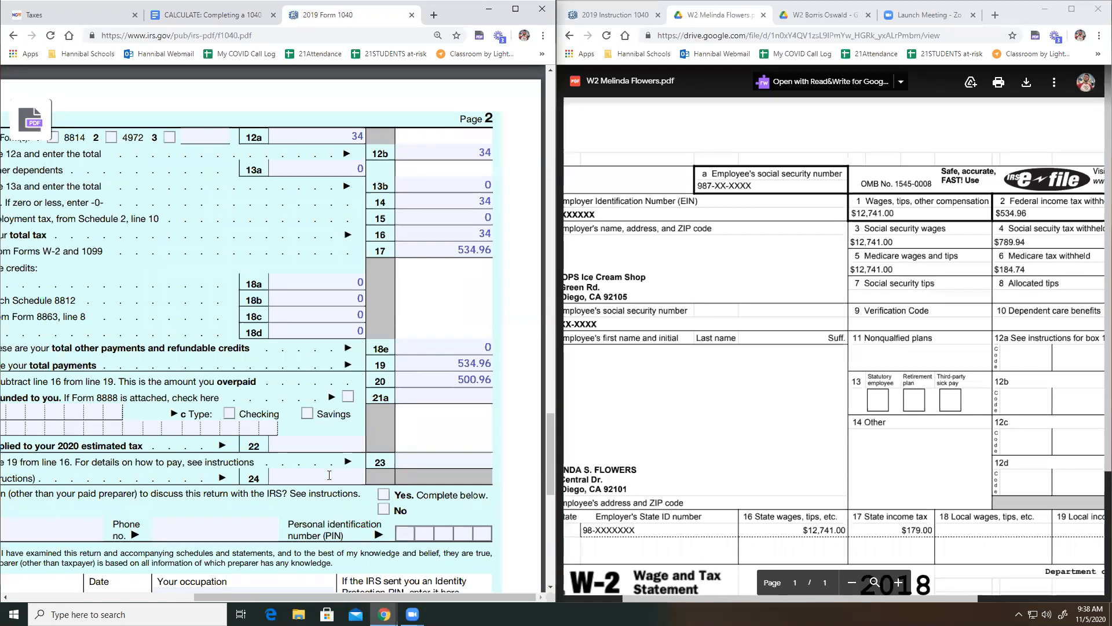
scroll(295, 472, left, 5)
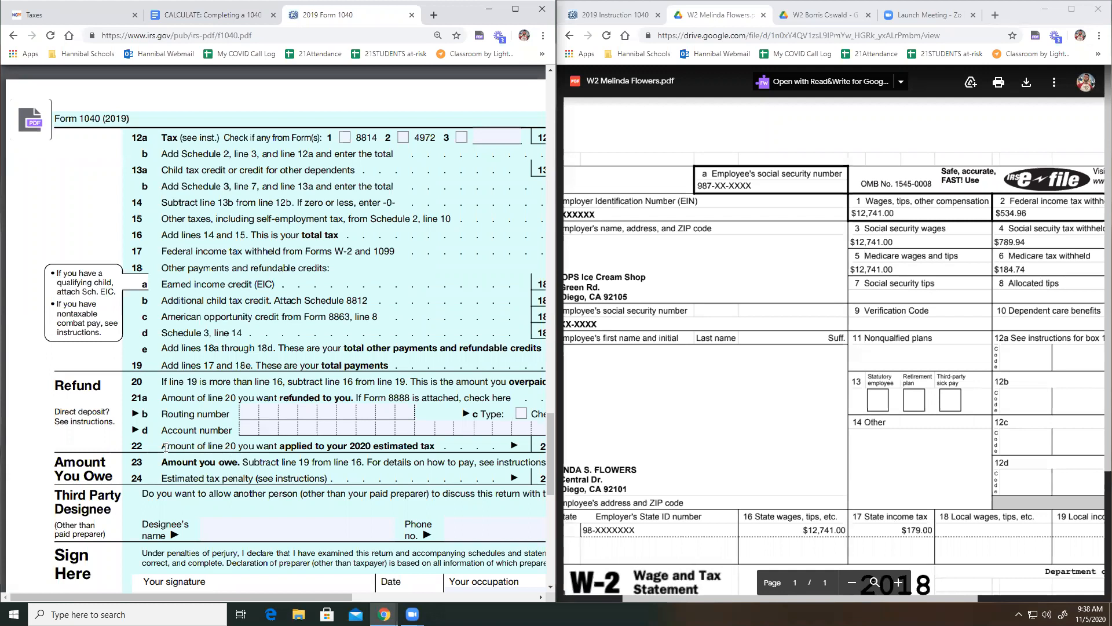
- Enter the full overpayment of 500.96 as the amount to be refunded on line 21a, leaving line 22 blank
drag(165, 447, 435, 446)
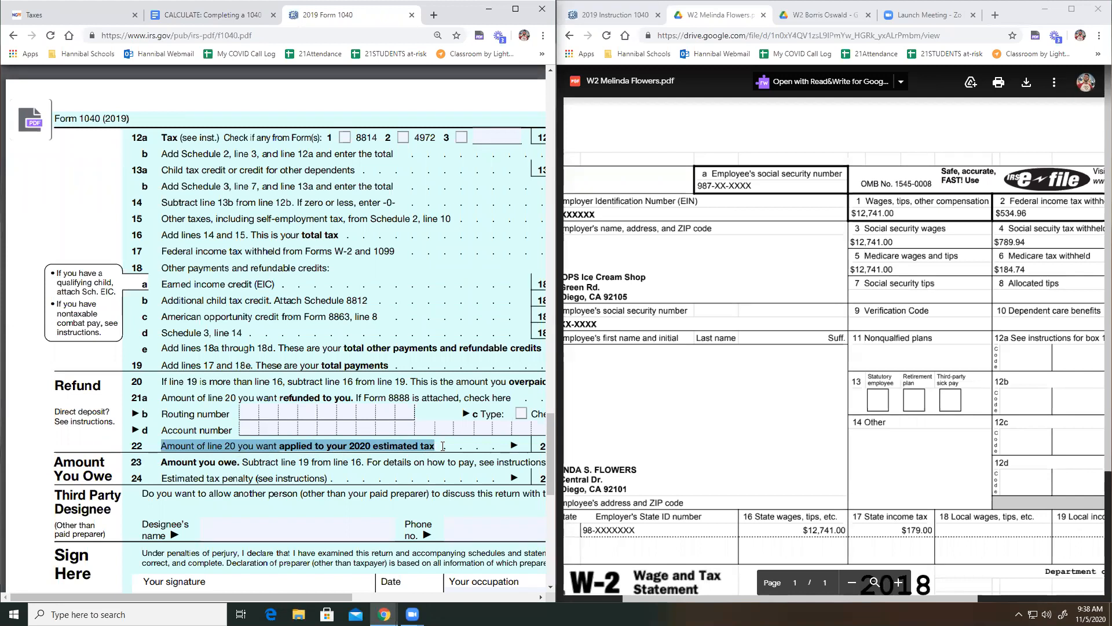
click(355, 479)
scroll(356, 478, right, 5)
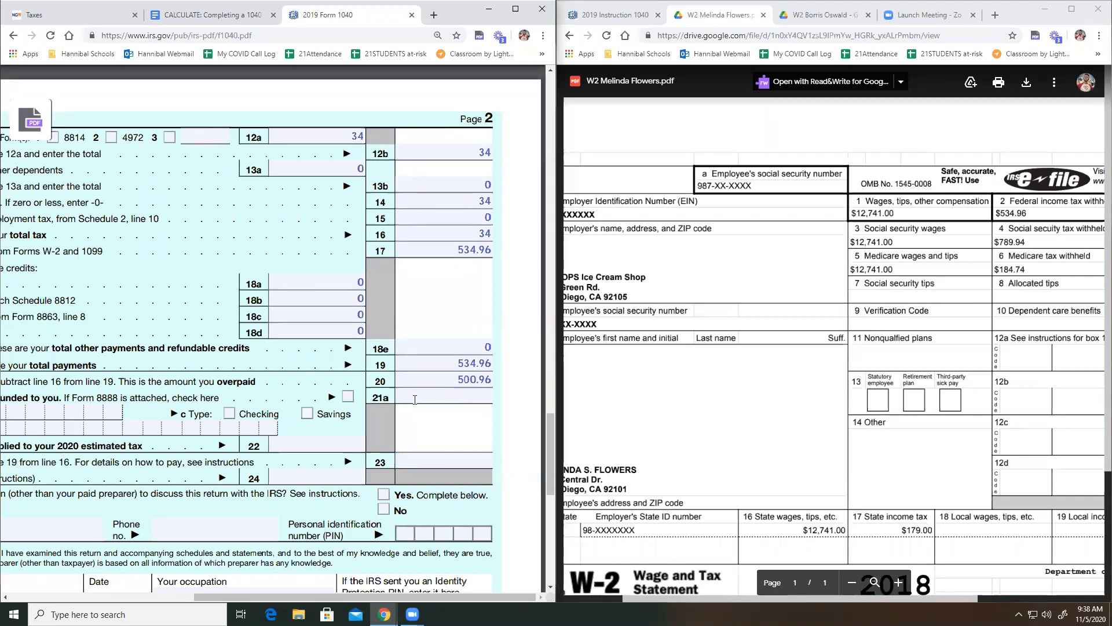
click(415, 399)
text(5)
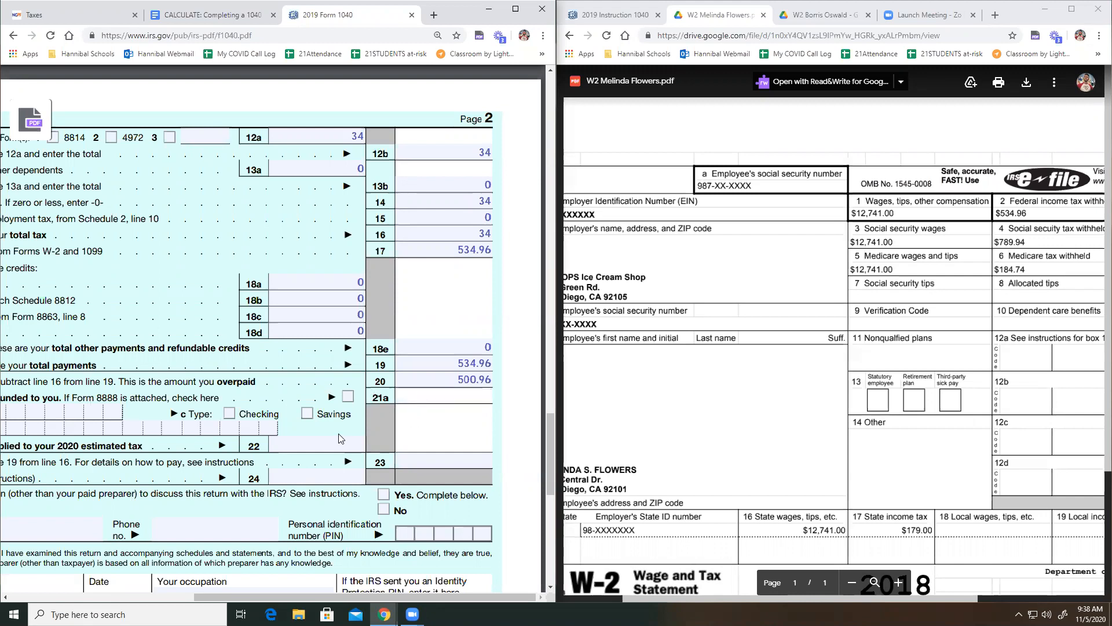
text(00.96)
- Review the direct deposit, third-party designee, signature and paid preparer sections on page 2, and recheck the entries on lines 12a through 21a
scroll(458, 434, left, 5)
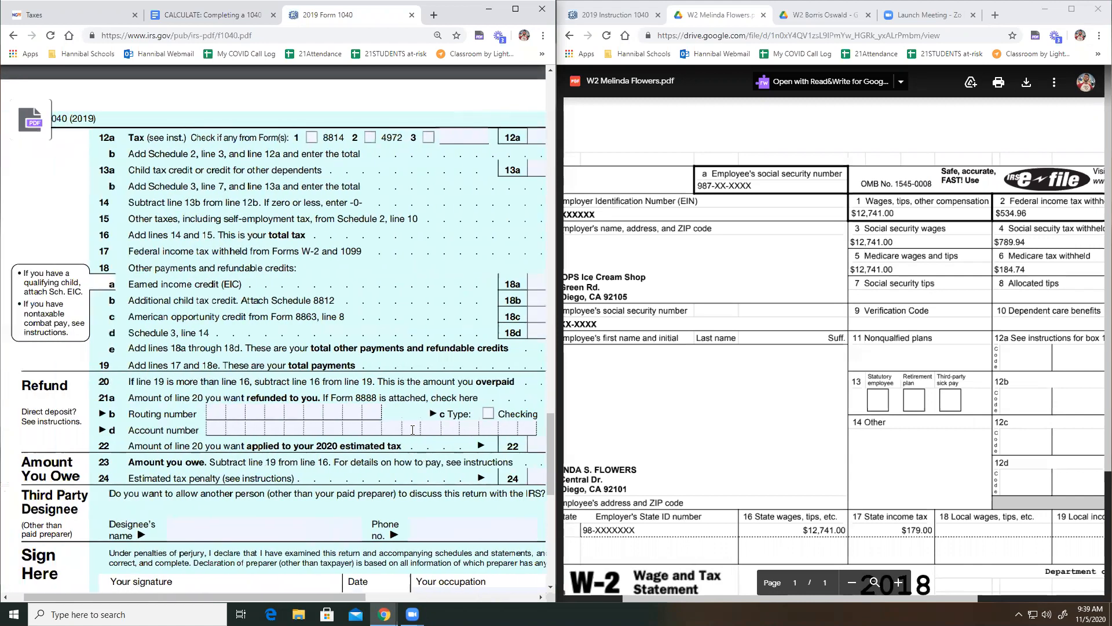
scroll(417, 417, down, 1)
scroll(325, 402, down, 1)
scroll(328, 408, down, 2)
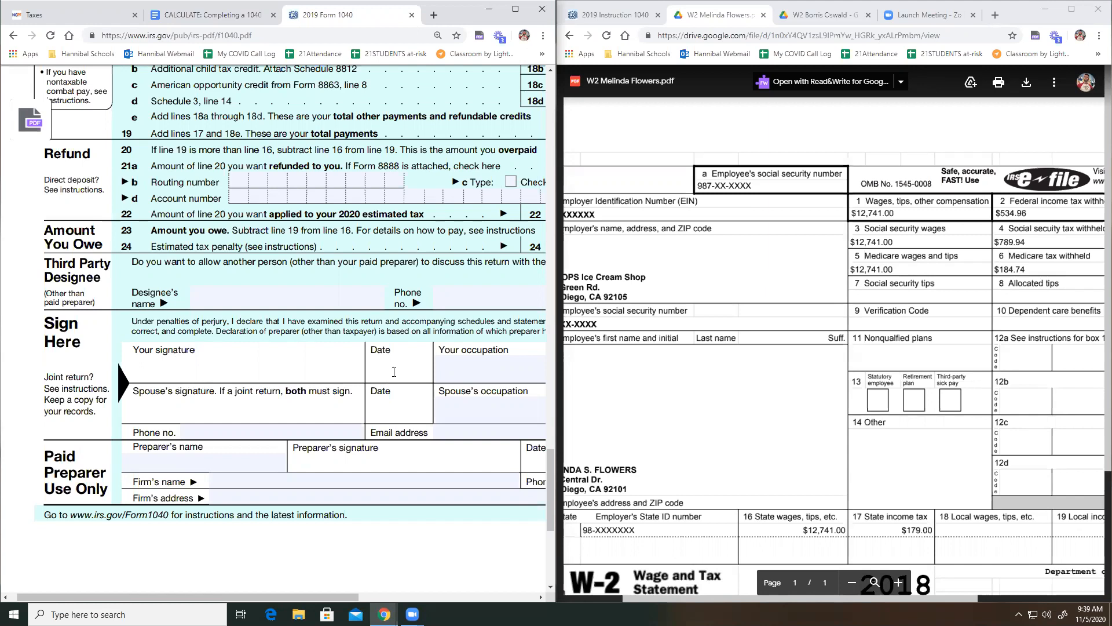
scroll(427, 383, right, 5)
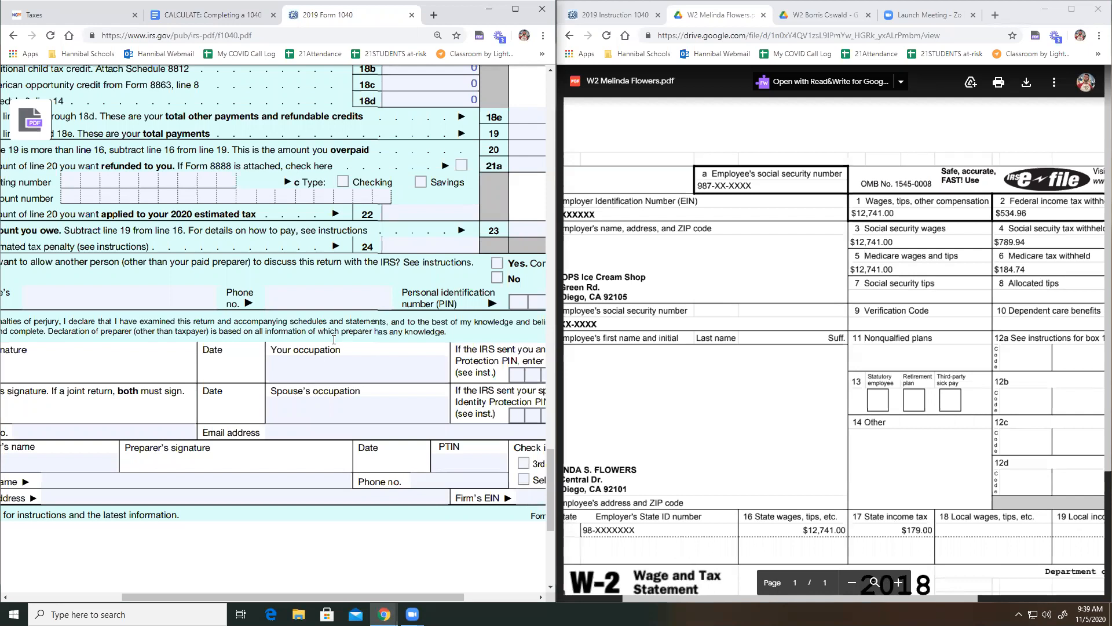
scroll(363, 341, right, 1)
scroll(363, 342, right, 4)
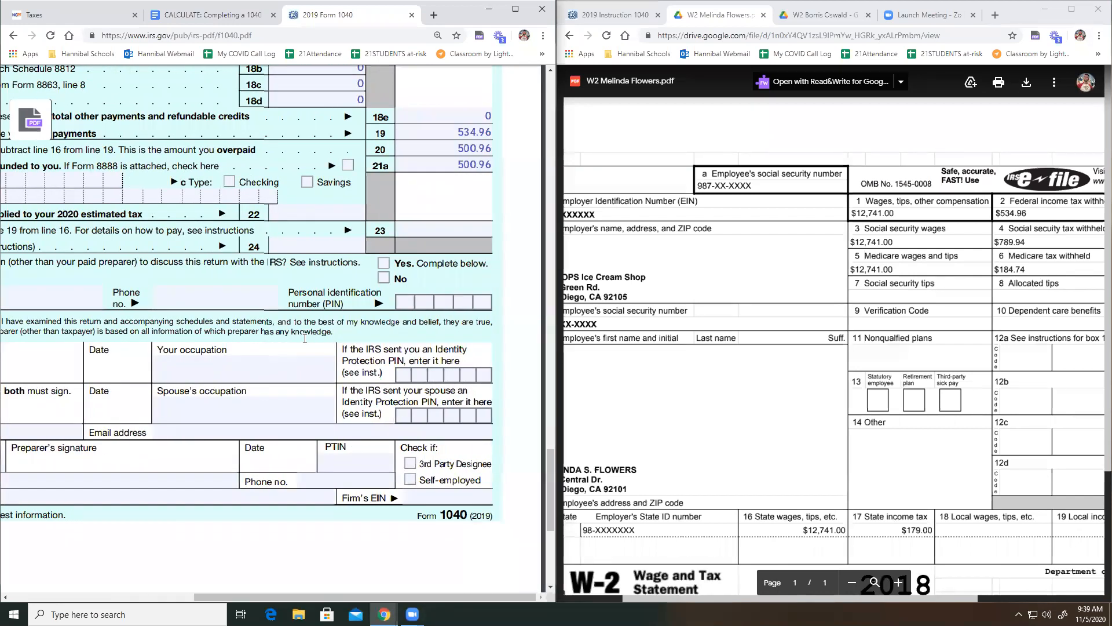
scroll(324, 330, up, 5)
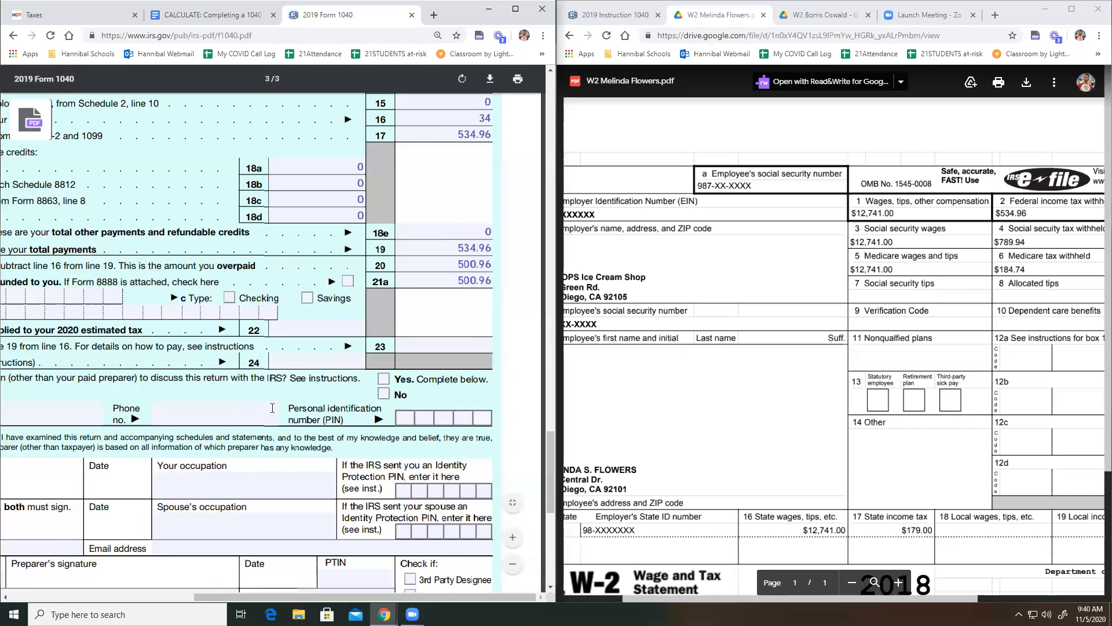
scroll(318, 347, left, 5)
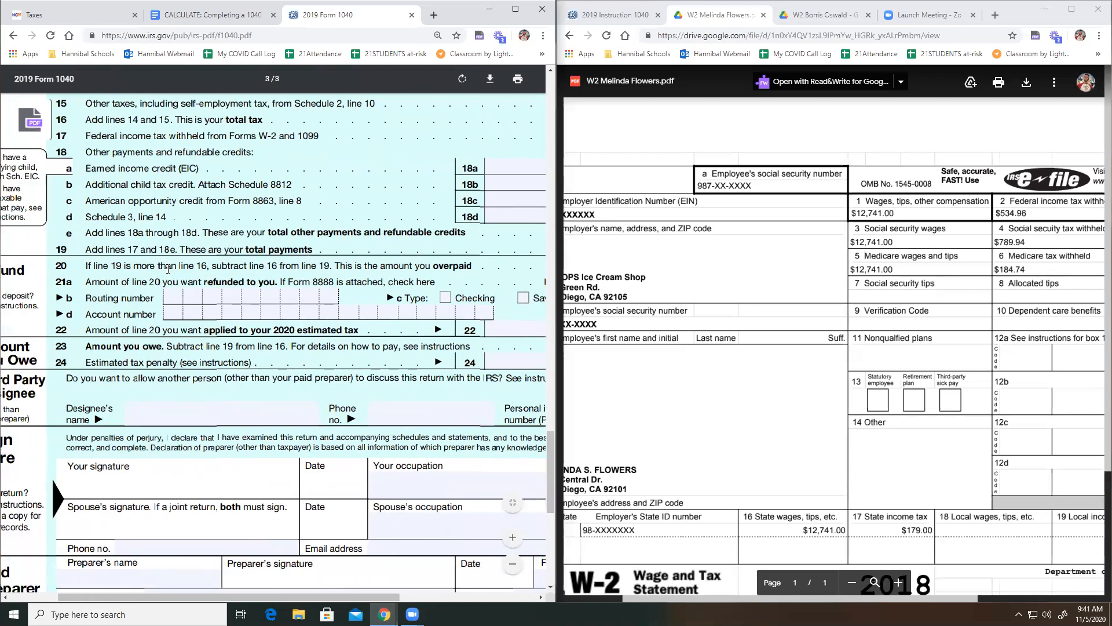
scroll(236, 305, right, 5)
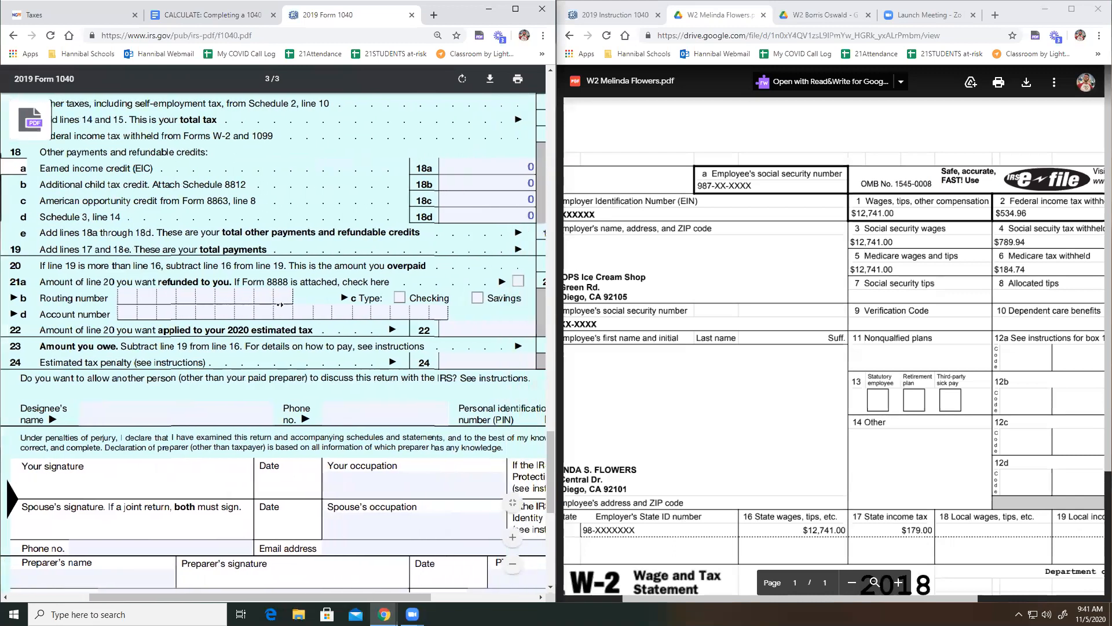
scroll(324, 306, right, 2)
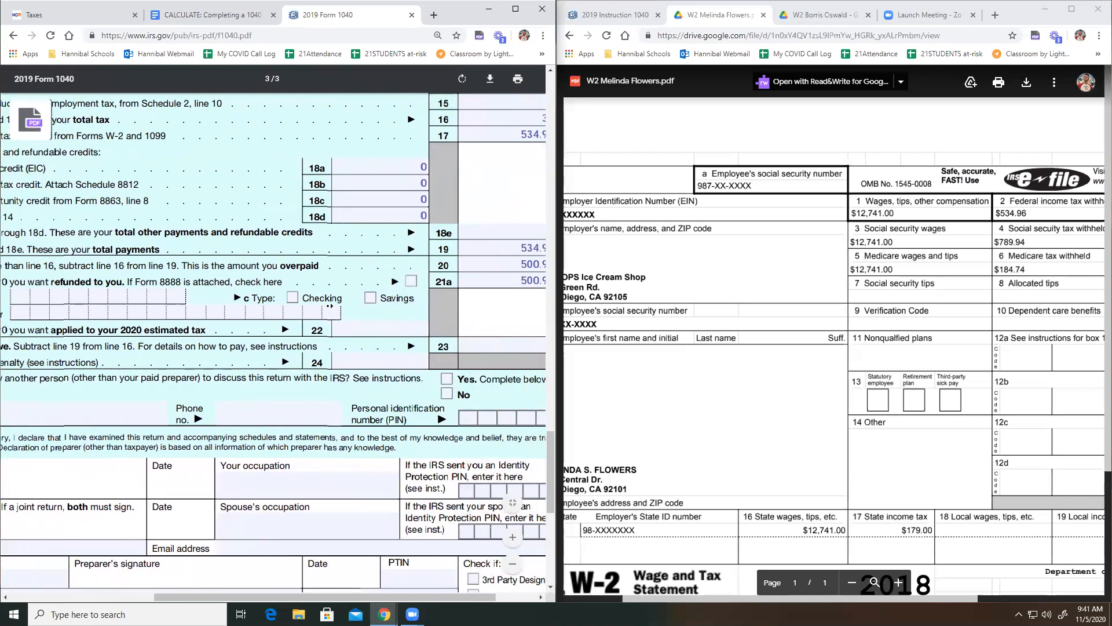
scroll(333, 305, right, 2)
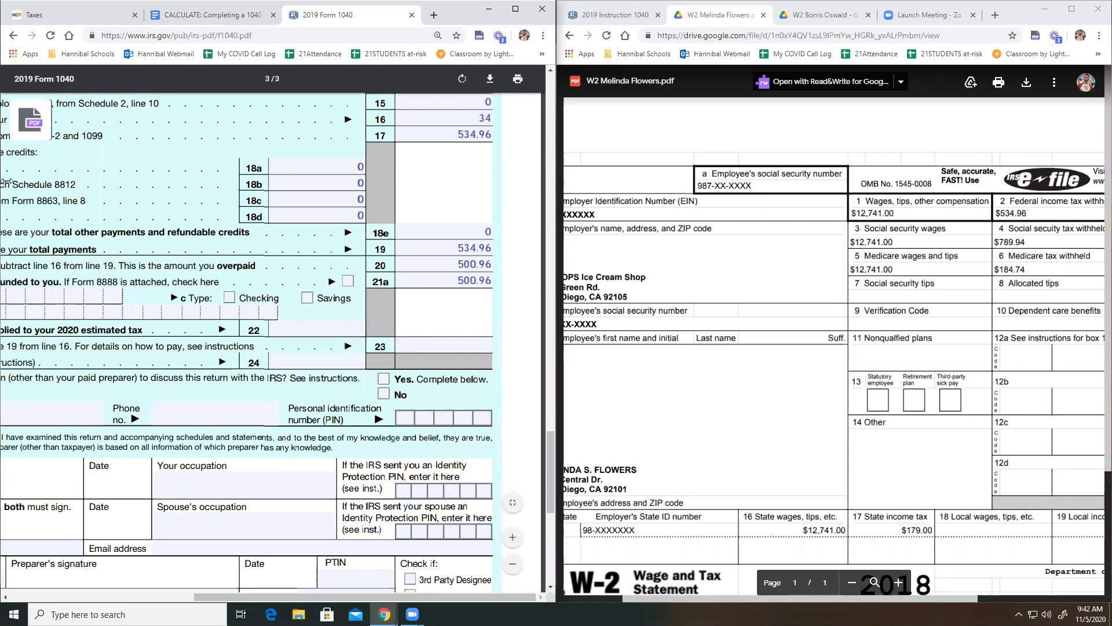
scroll(236, 384, up, 2)
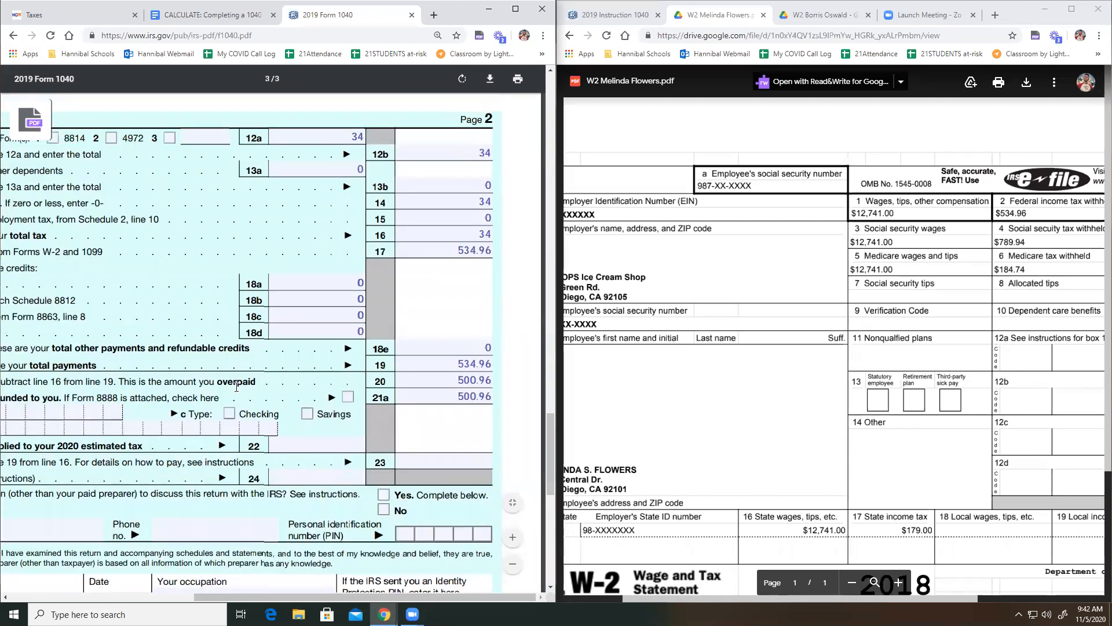